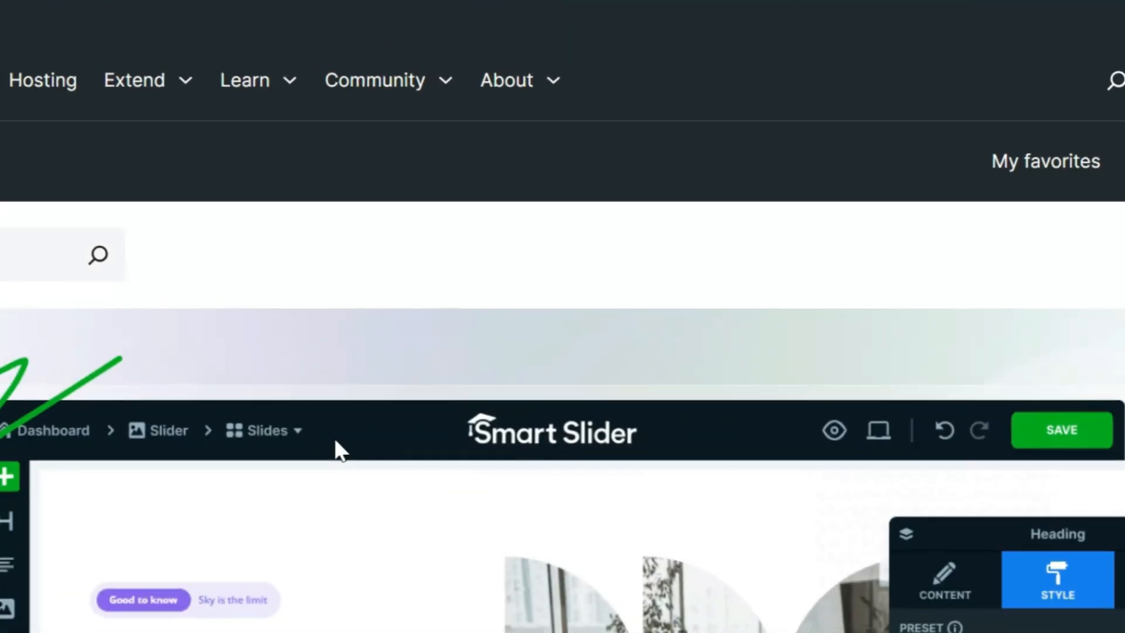
- Search the WordPress site's add-new-plugin page for "smart slider 3"
scroll(311, 454, down, 15)
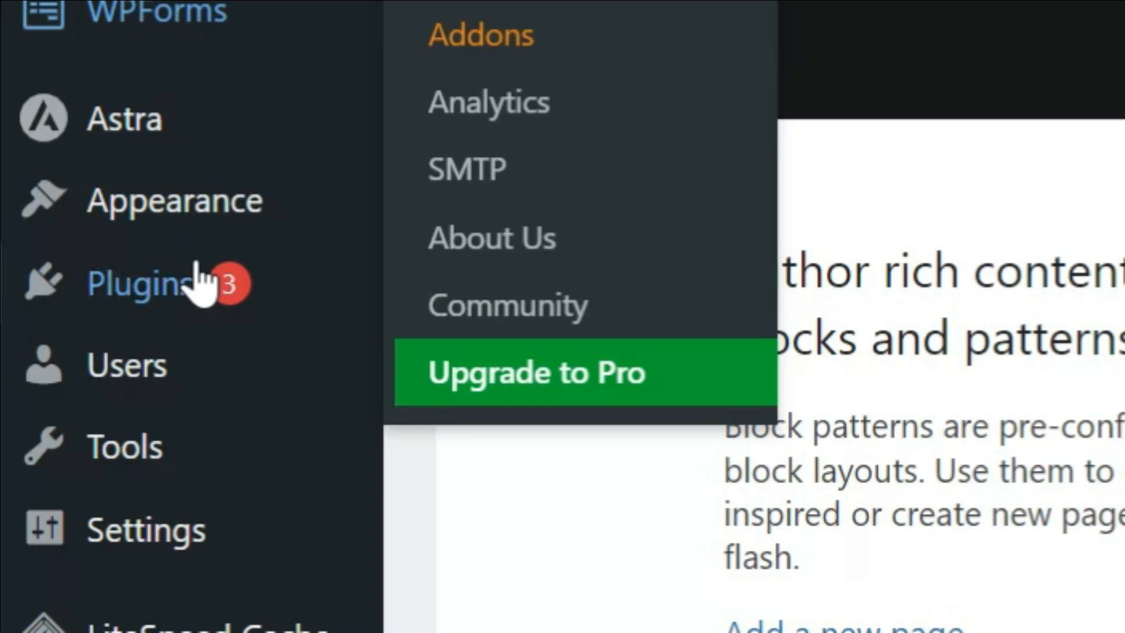
mouse_move(108, 302)
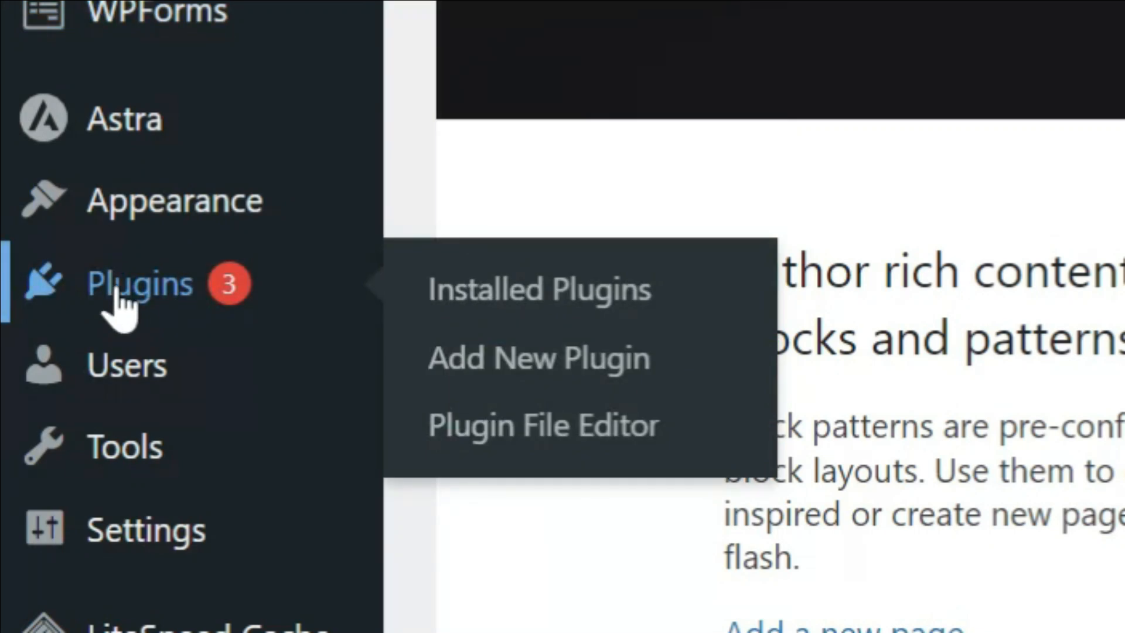
click(633, 381)
click(862, 115)
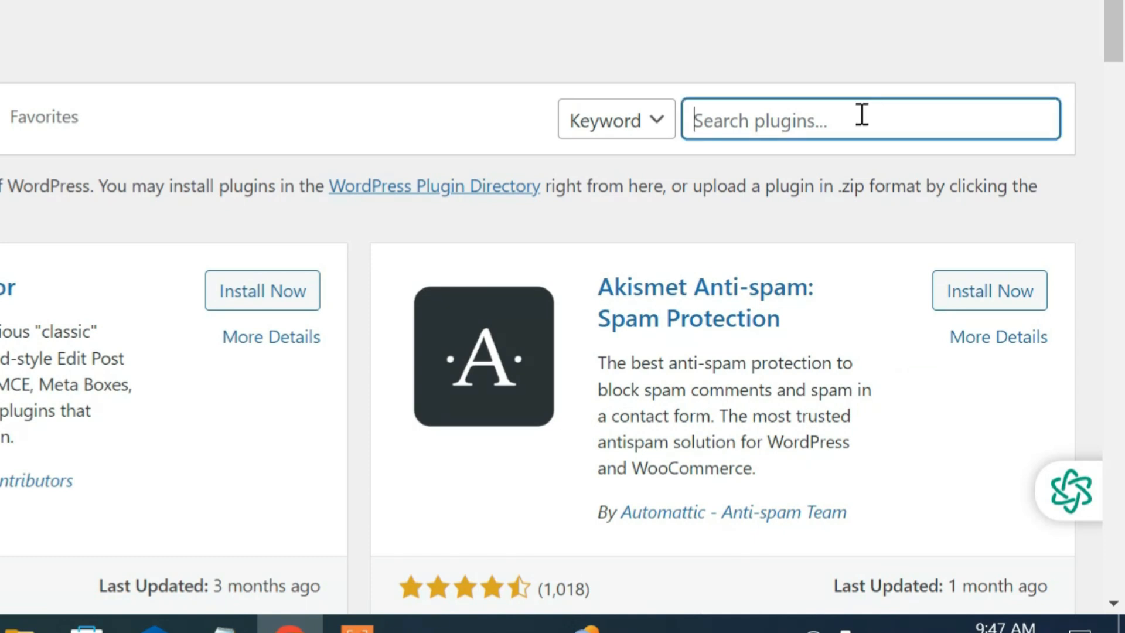
text(smart slider 3)
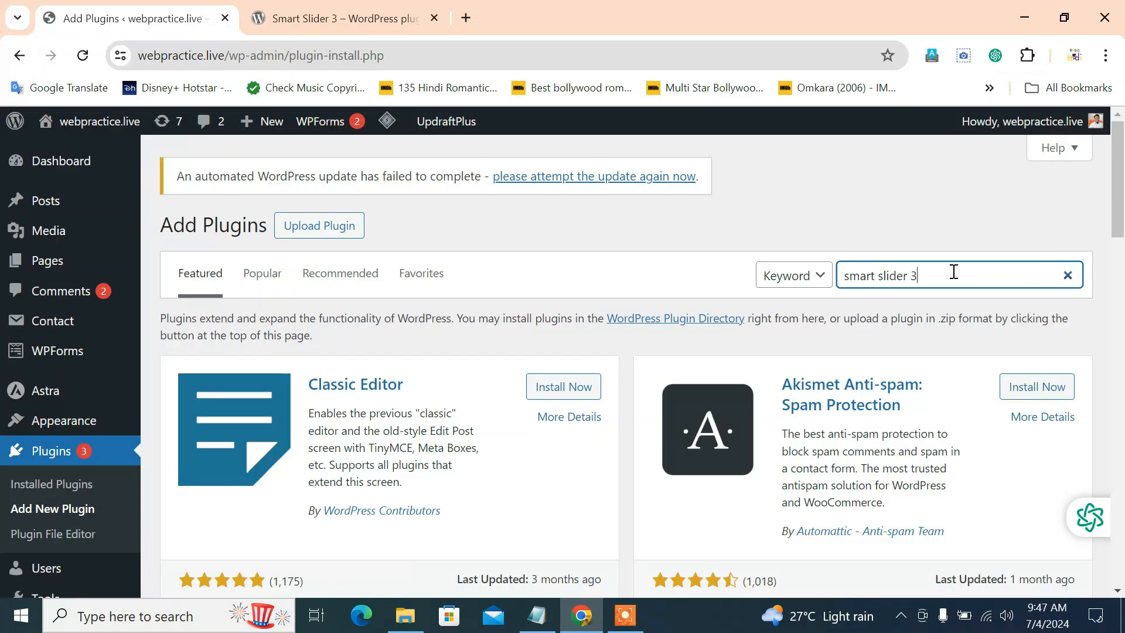
- Install and activate the Smart Slider 3 plugin by Nextend
scroll(610, 336, down, 1)
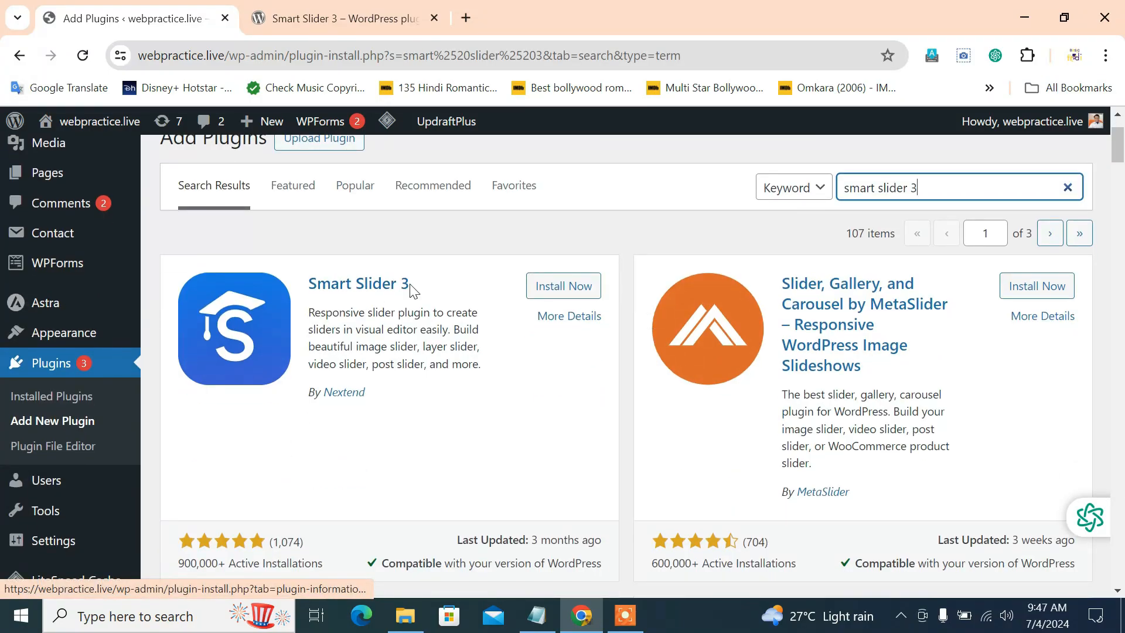
scroll(359, 455, down, 2)
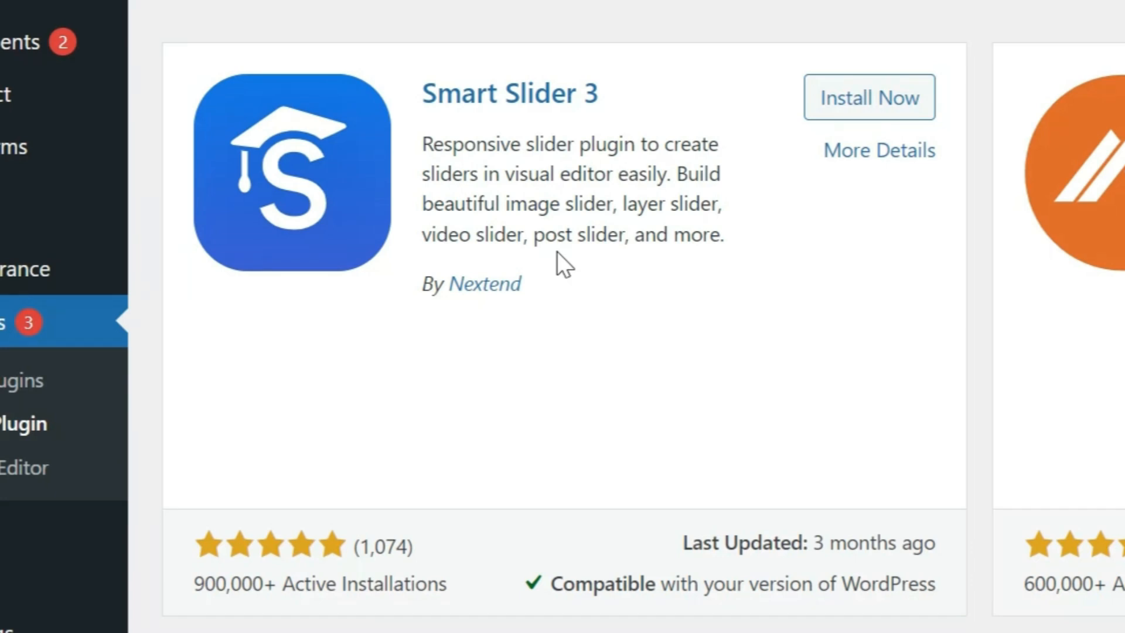
click(894, 120)
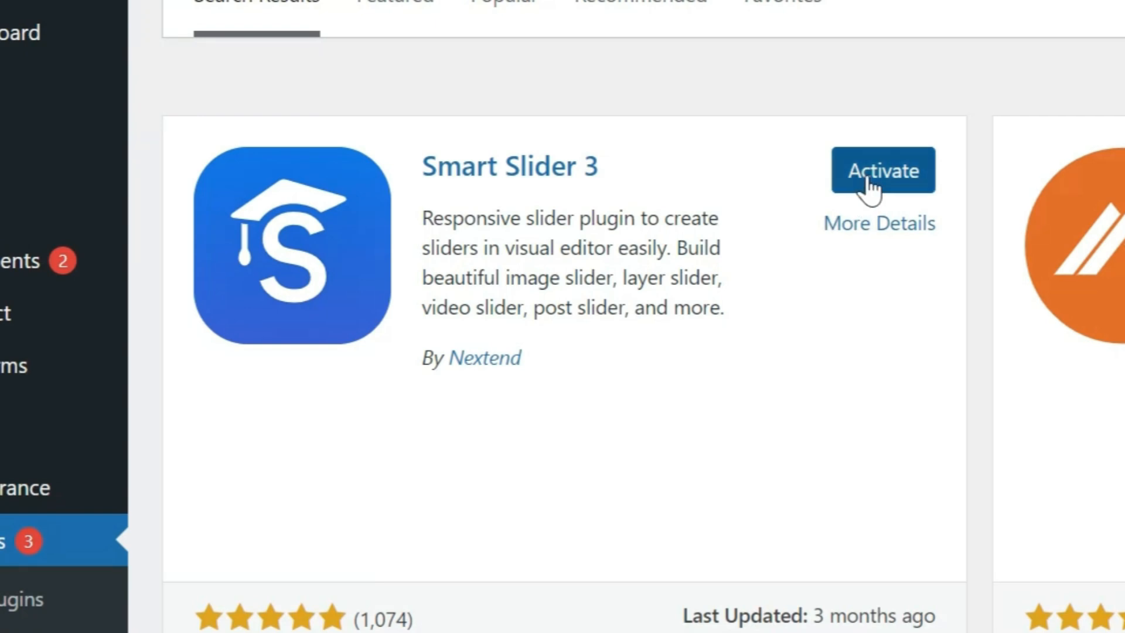
click(869, 187)
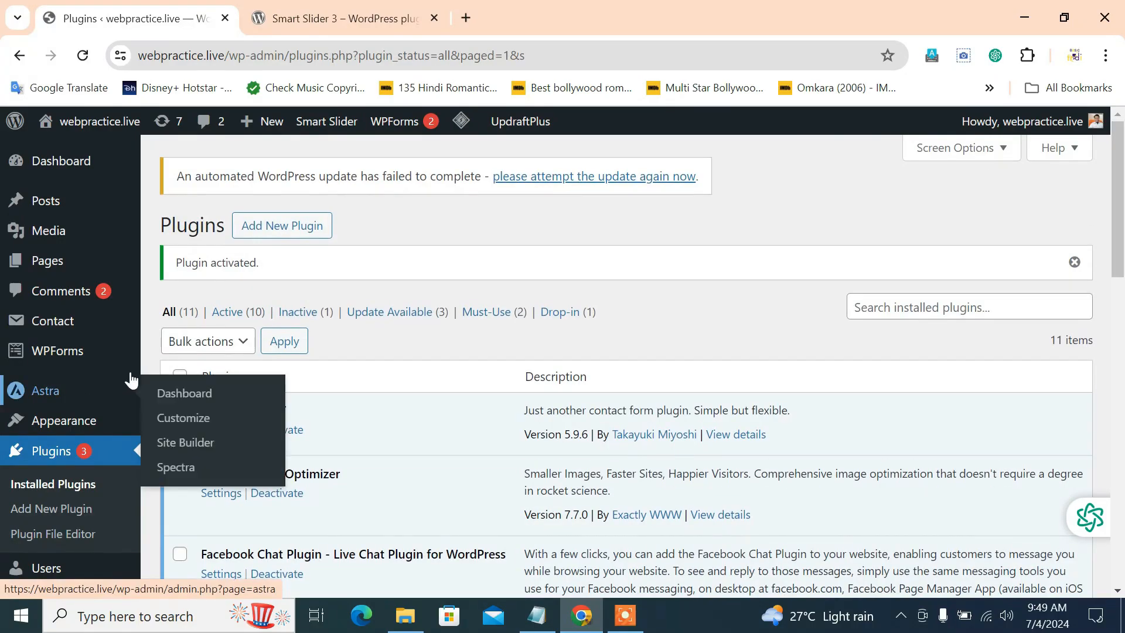
- Open the Smart Slider plugin's dashboard page from the WordPress admin area
scroll(235, 387, down, 5)
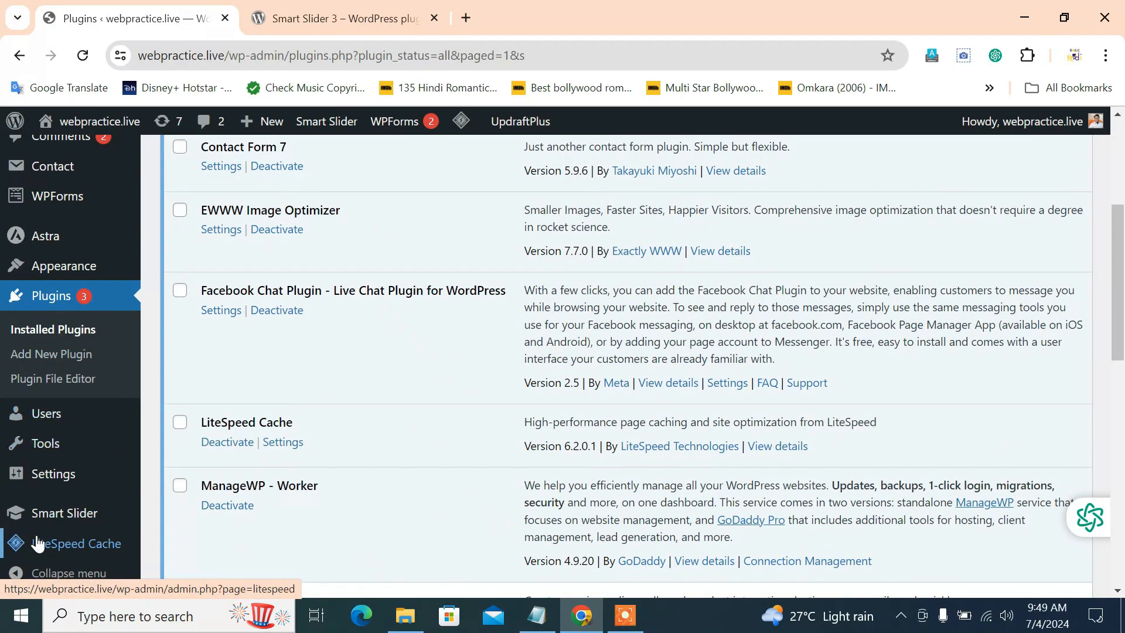
mouse_move(48, 521)
mouse_move(460, 126)
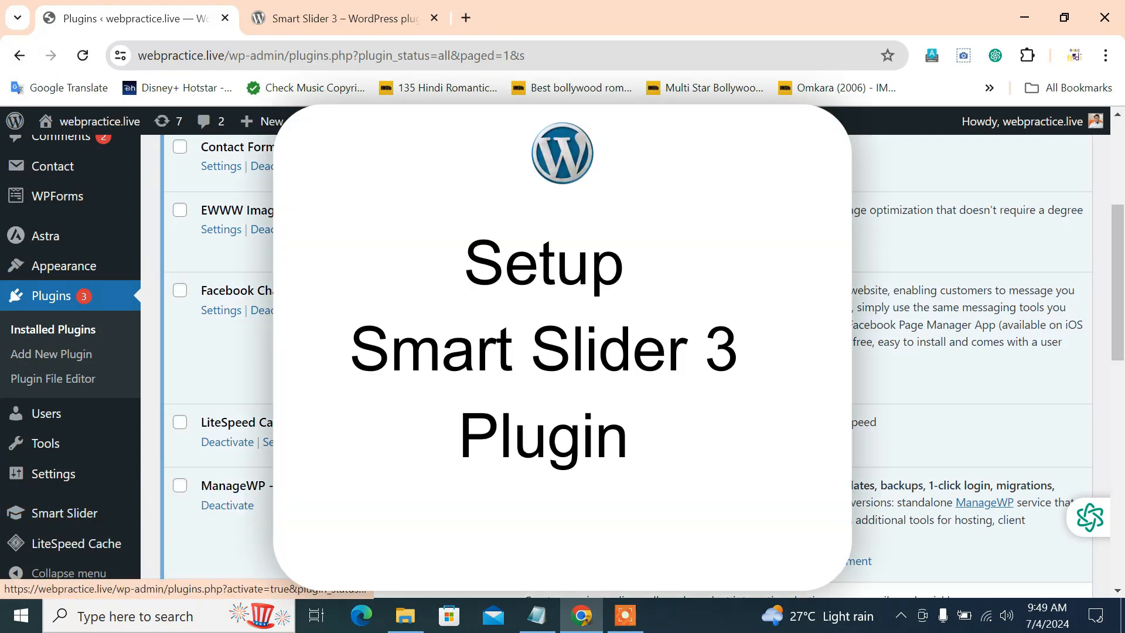
click(457, 222)
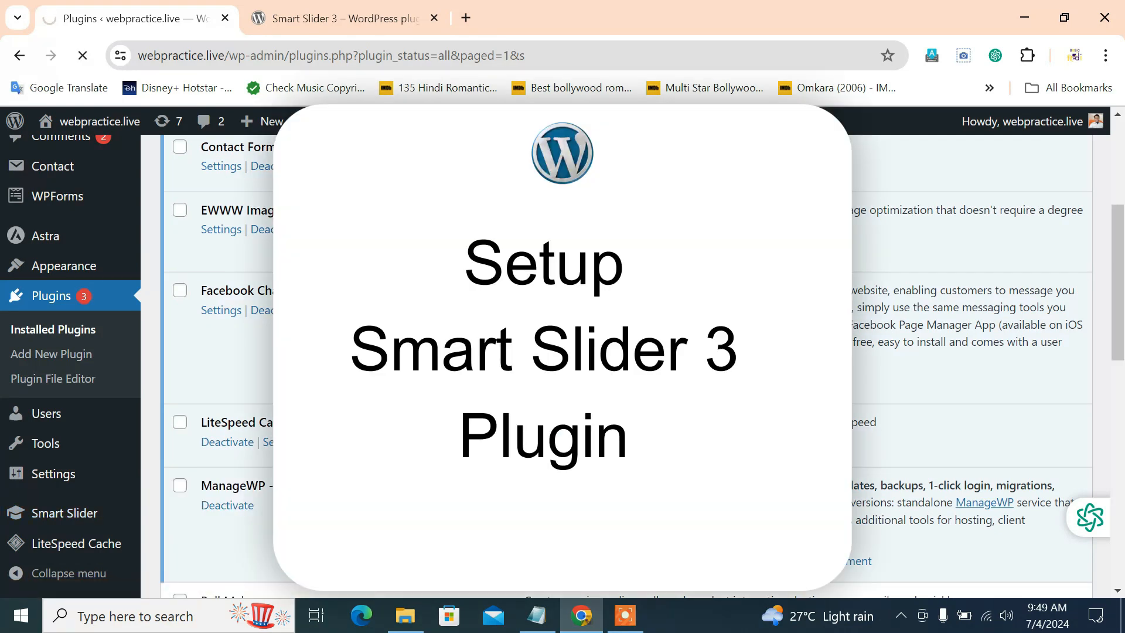
scroll(94, 343, down, 10)
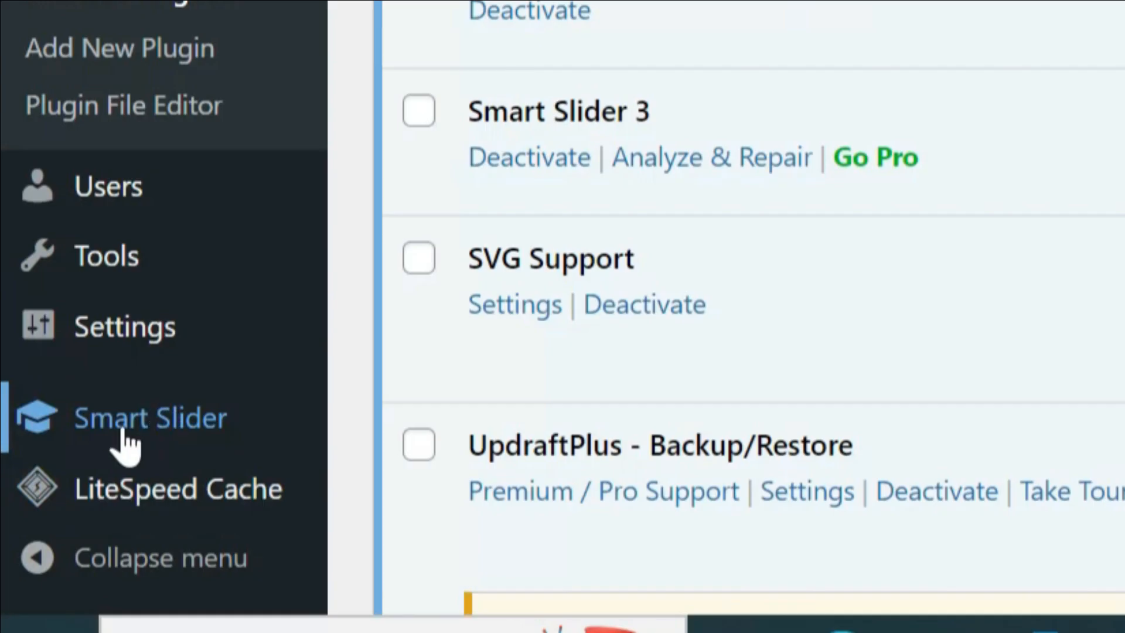
mouse_move(57, 516)
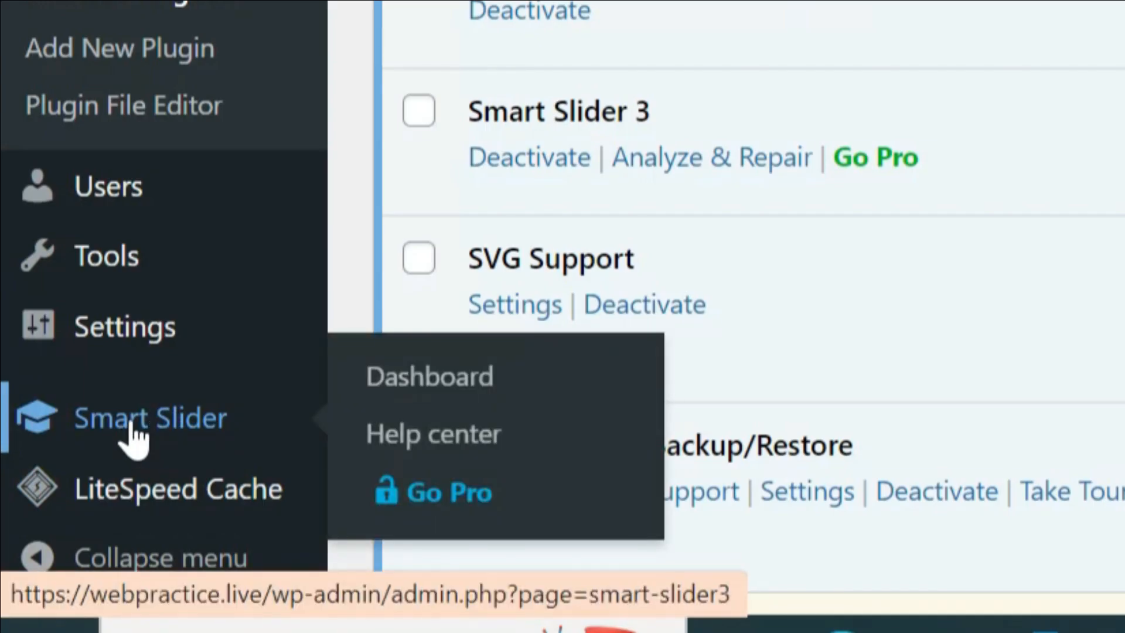
click(402, 381)
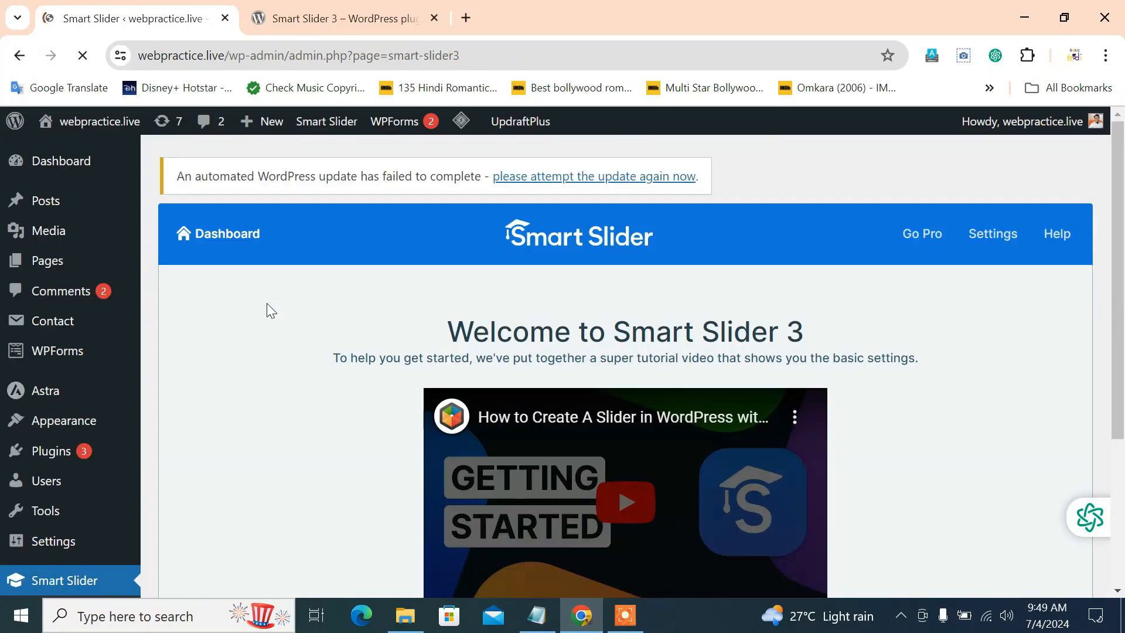
- Leave the Smart Slider 3 welcome screen and go to the plugin's project dashboard
scroll(266, 305, down, 5)
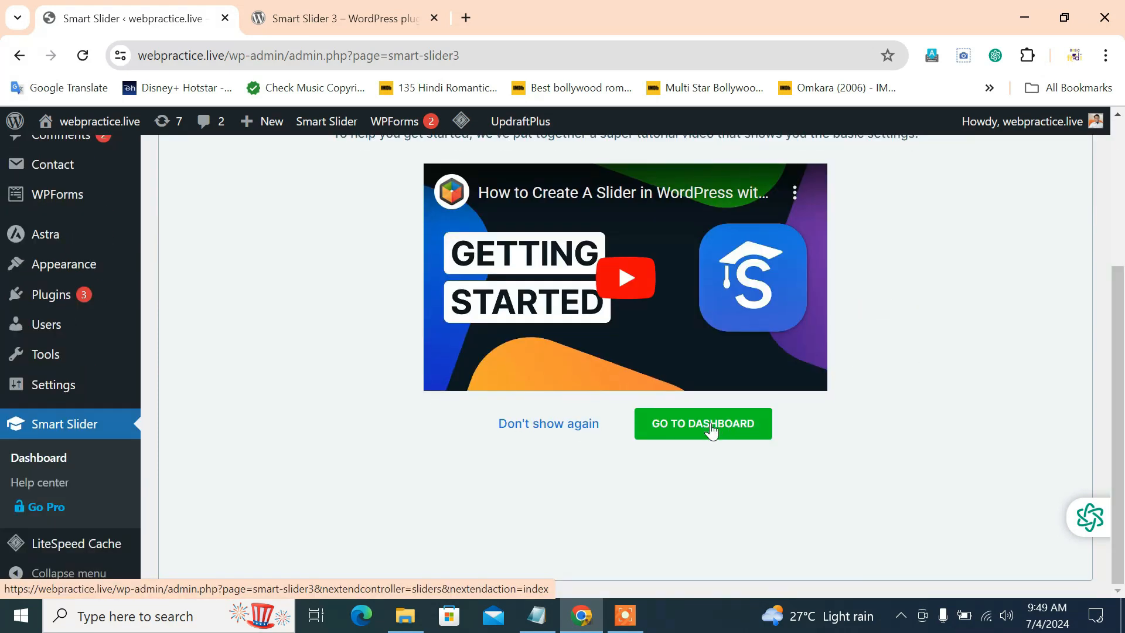
scroll(704, 439, up, 1)
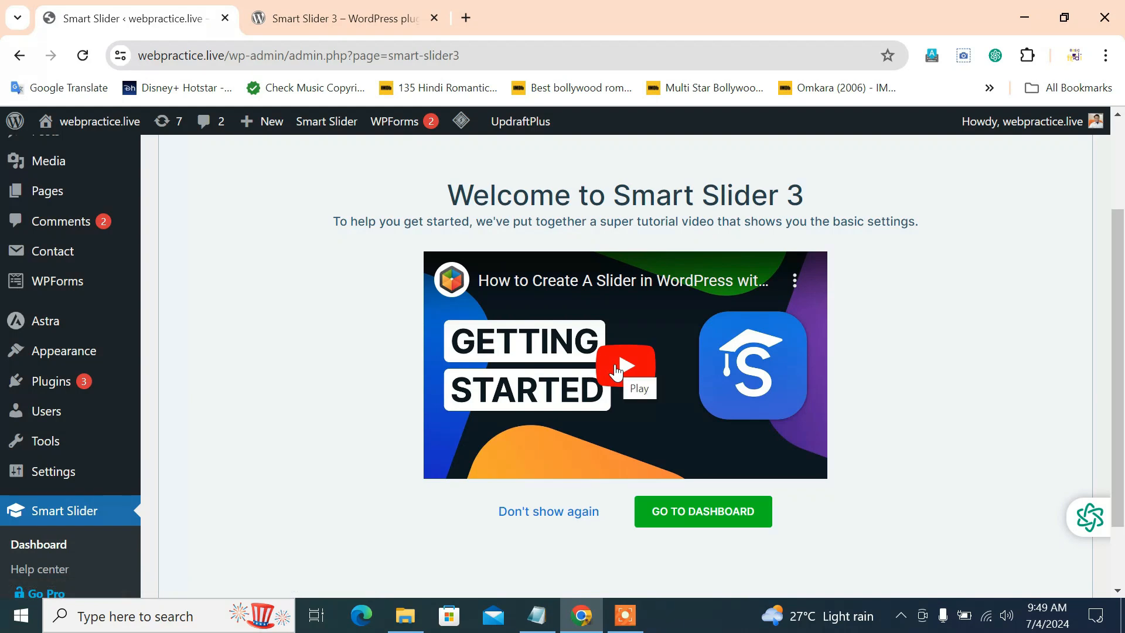
click(713, 523)
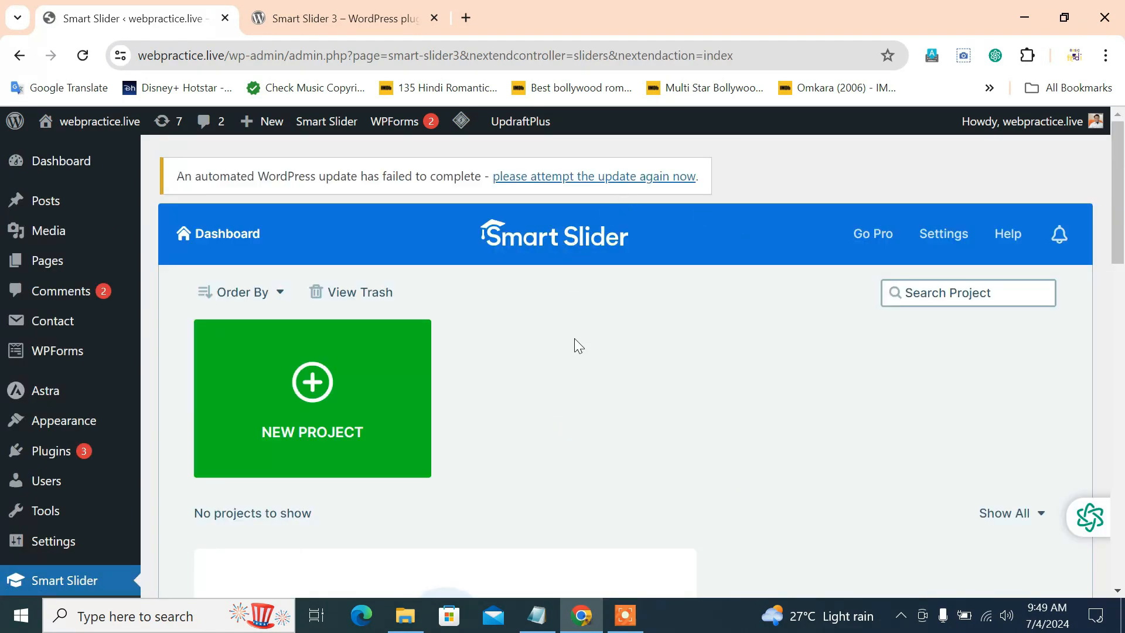
- Start a new Smart Slider project from scratch instead of from a template
click(295, 423)
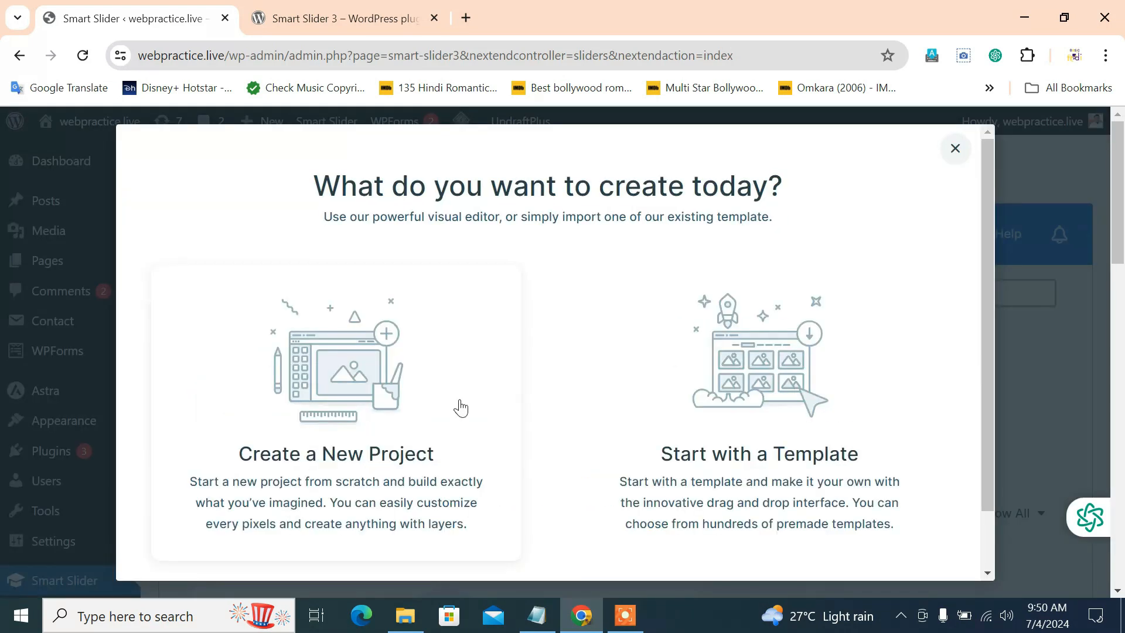
scroll(382, 428, down, 1)
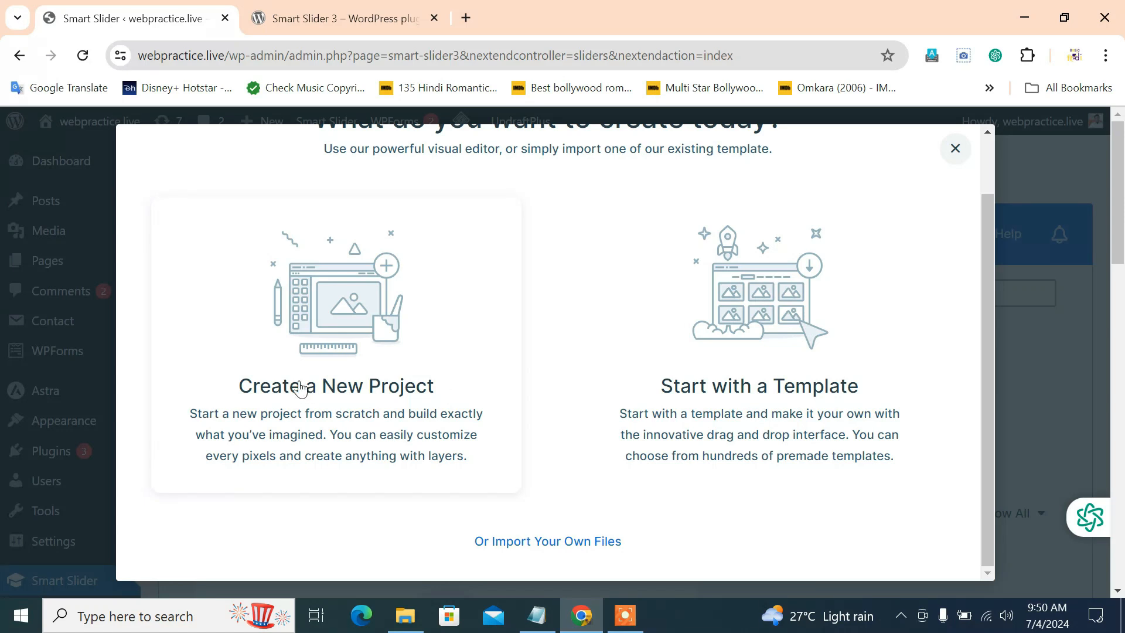
click(377, 403)
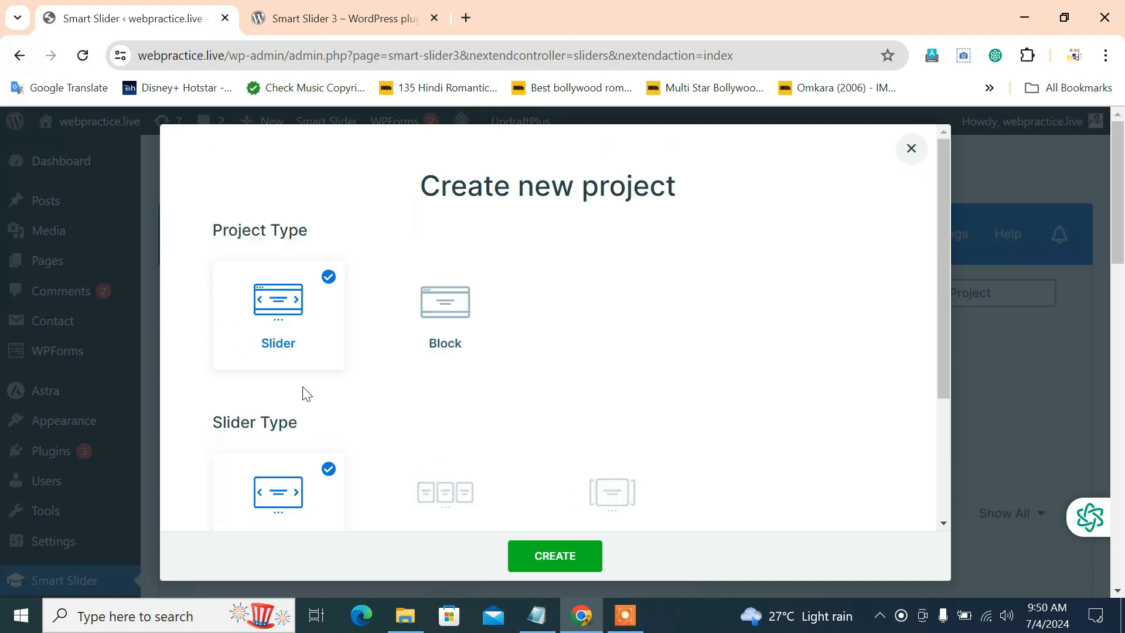
- Name the new project "Slider No 1", keeping the Slider project type and Simple slider type
scroll(305, 393, down, 2)
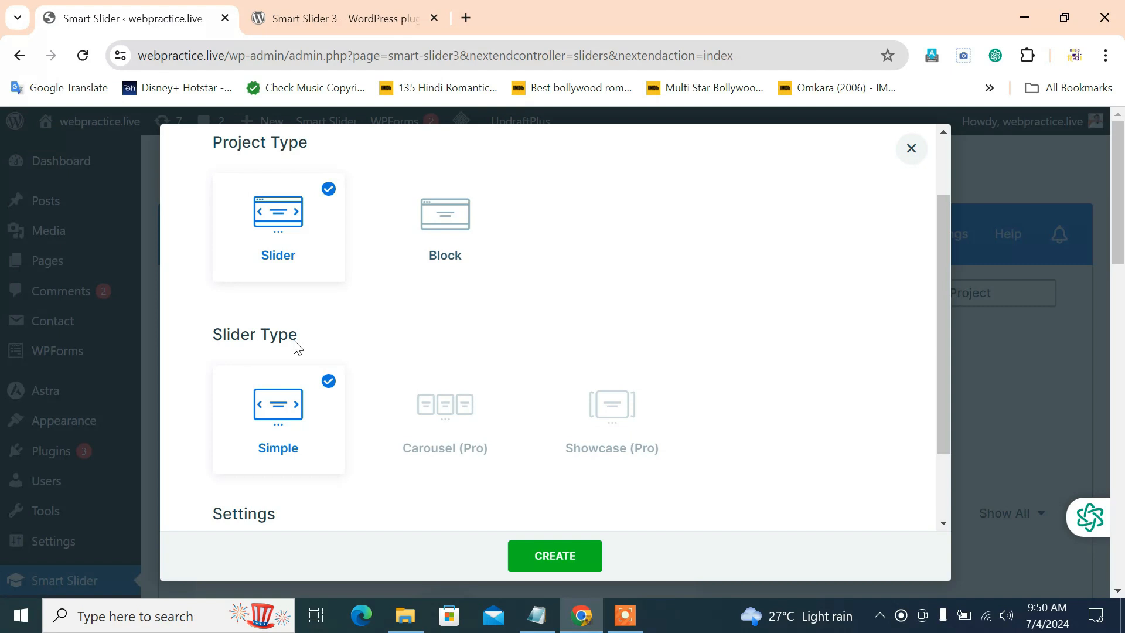
scroll(287, 367, down, 2)
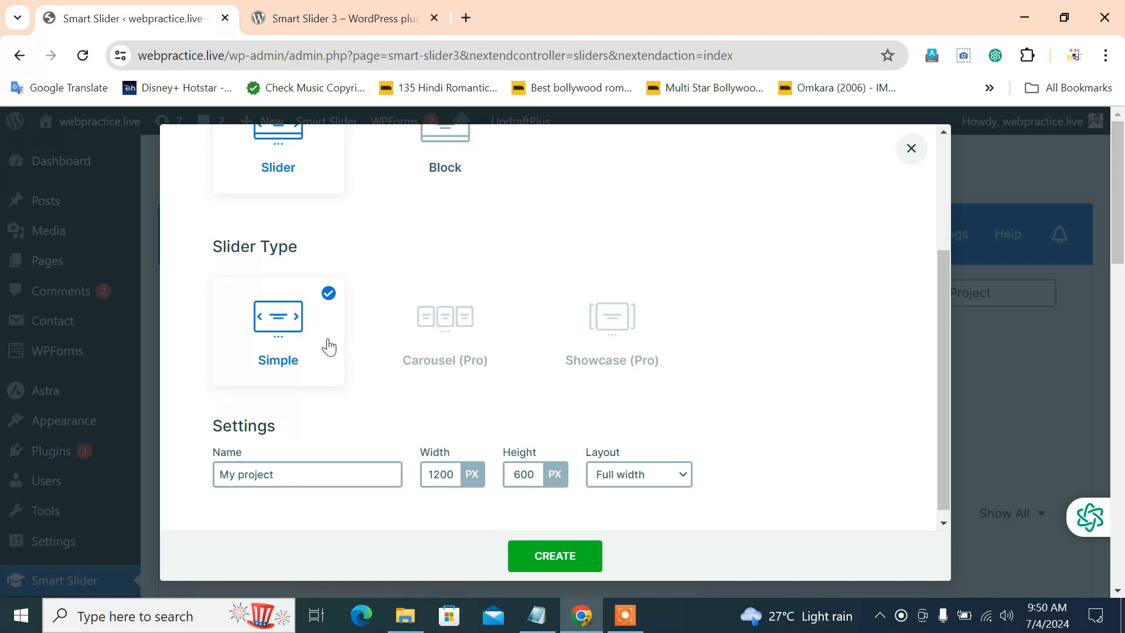
scroll(336, 432, down, 1)
drag(278, 468, 214, 465)
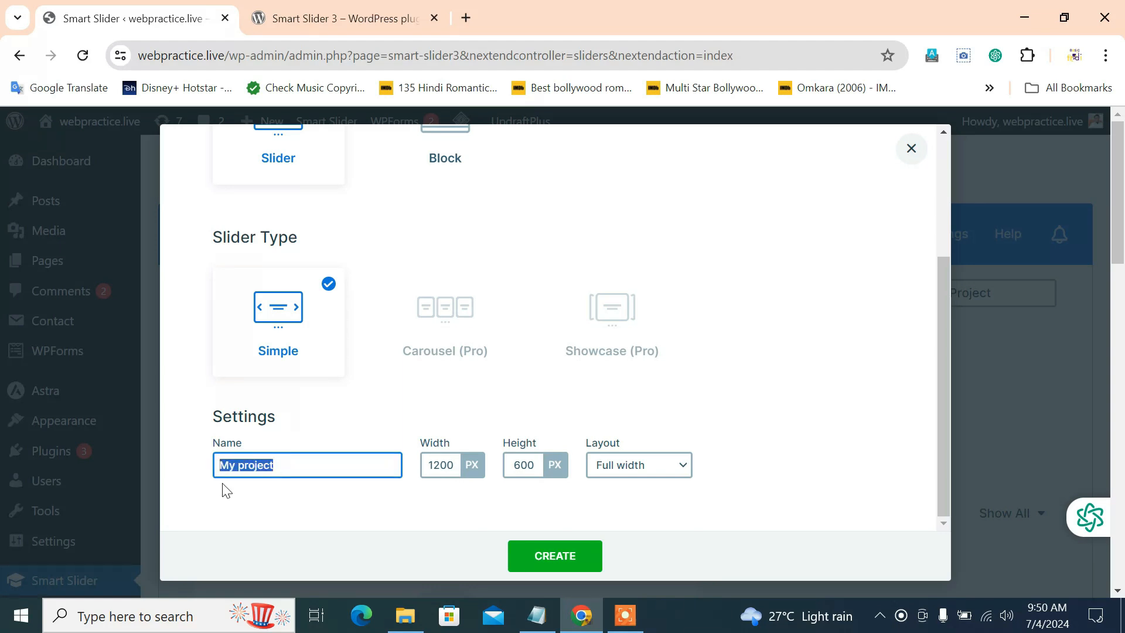
text(Slider No 1)
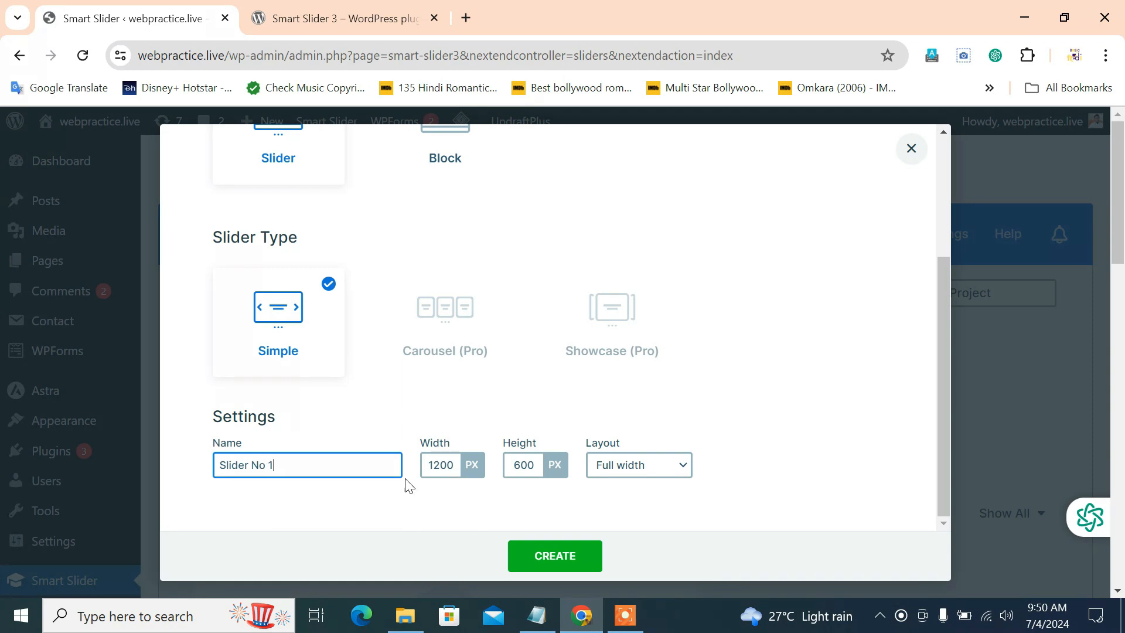
- Create the slider project with a width of 1200 px, height of 600 px and Full width layout
click(536, 465)
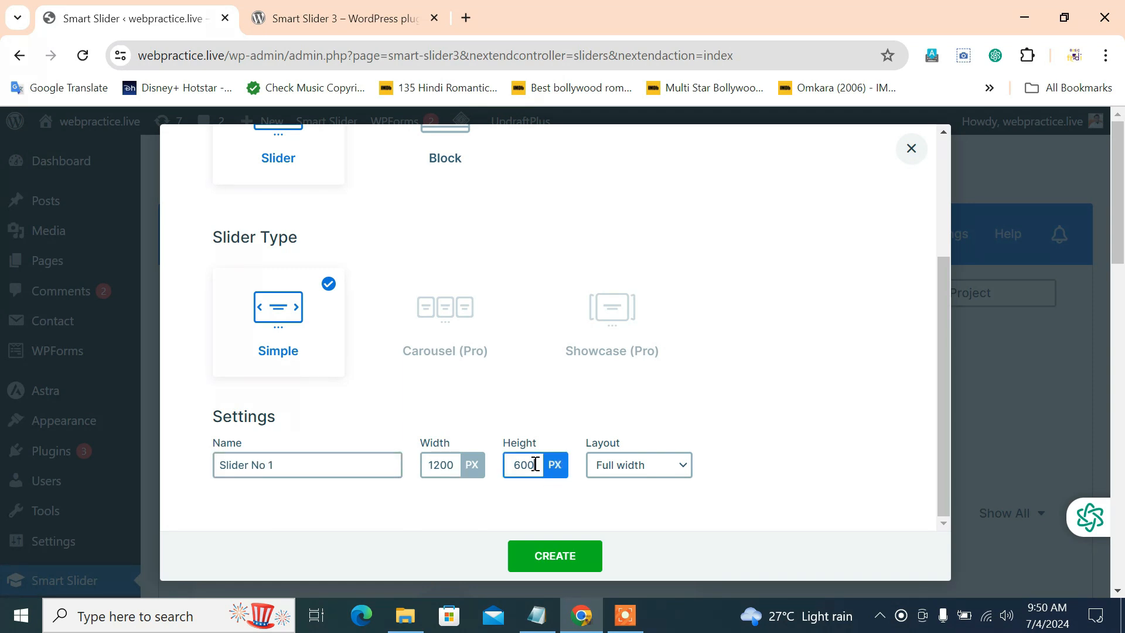
click(453, 466)
click(683, 468)
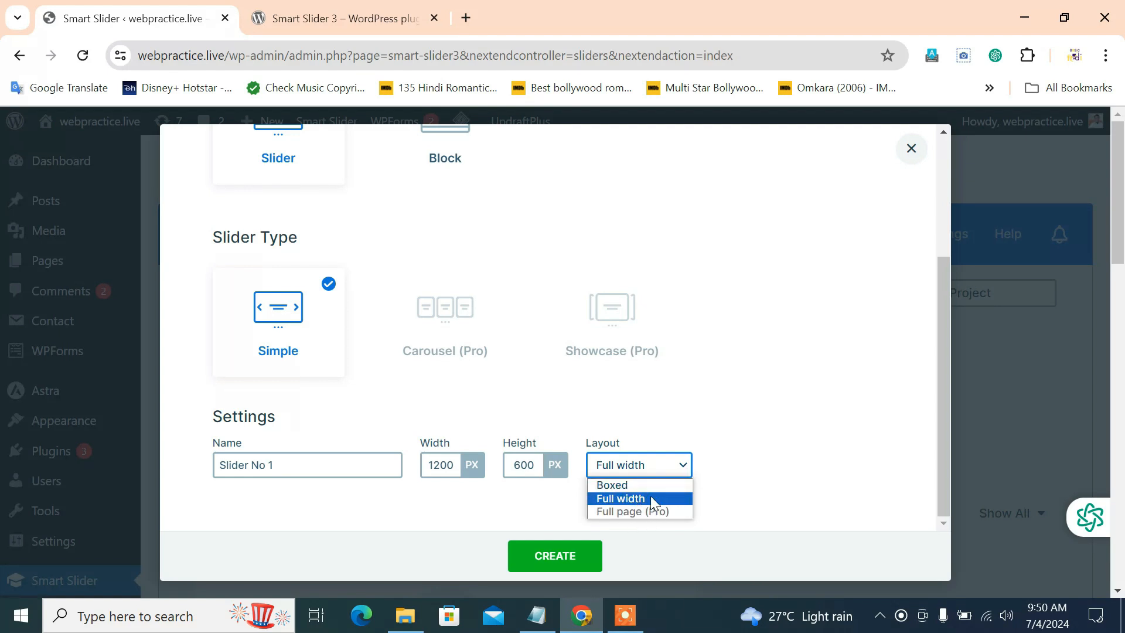
click(750, 493)
scroll(637, 449, up, 3)
scroll(638, 449, down, 3)
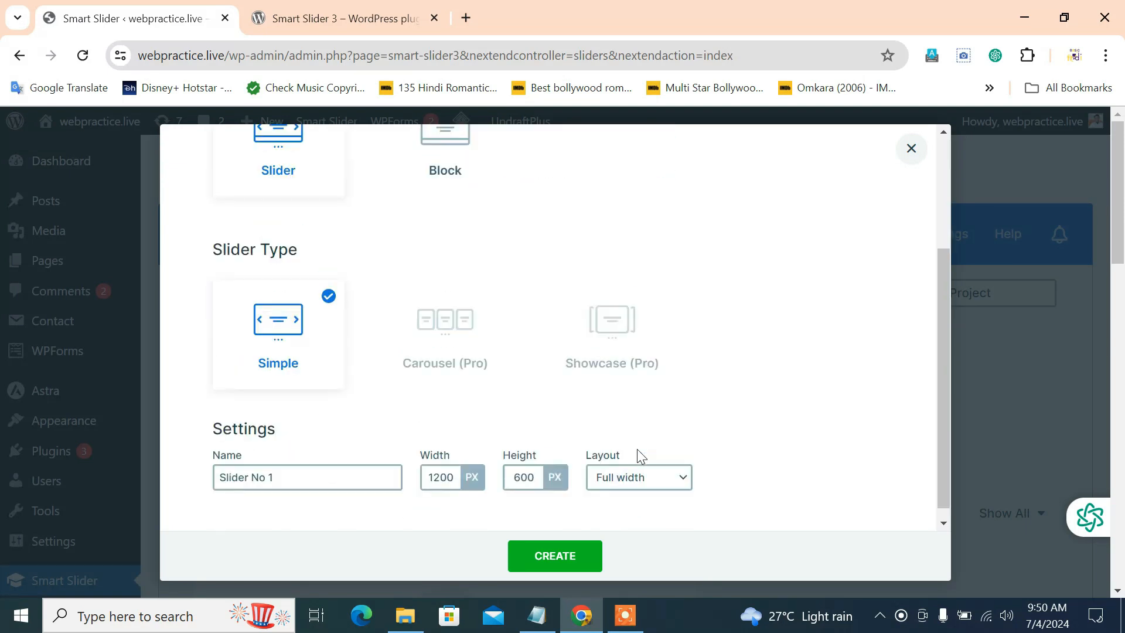
click(581, 565)
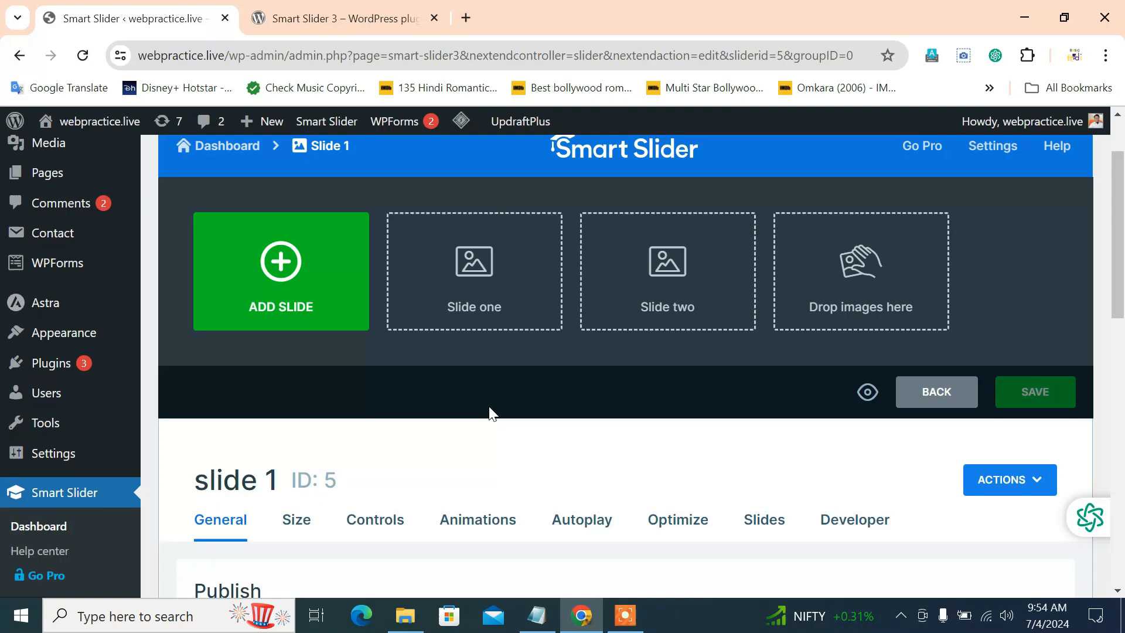
- Start adding an image slide to the slider, opening the Media Library to choose its picture
scroll(489, 413, down, 5)
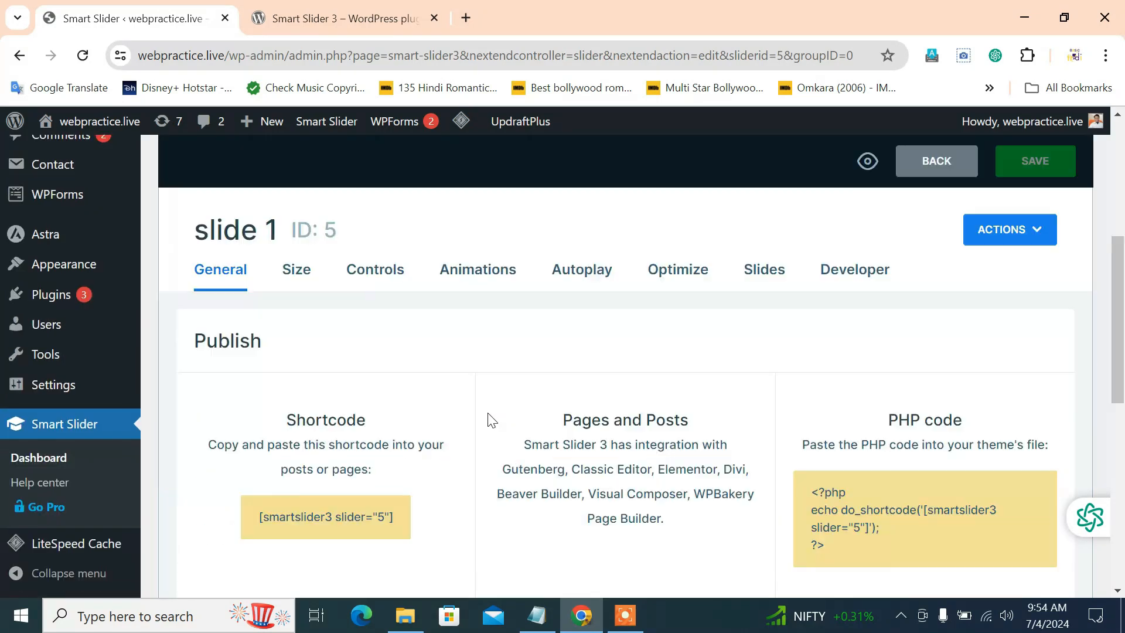
scroll(491, 420, up, 5)
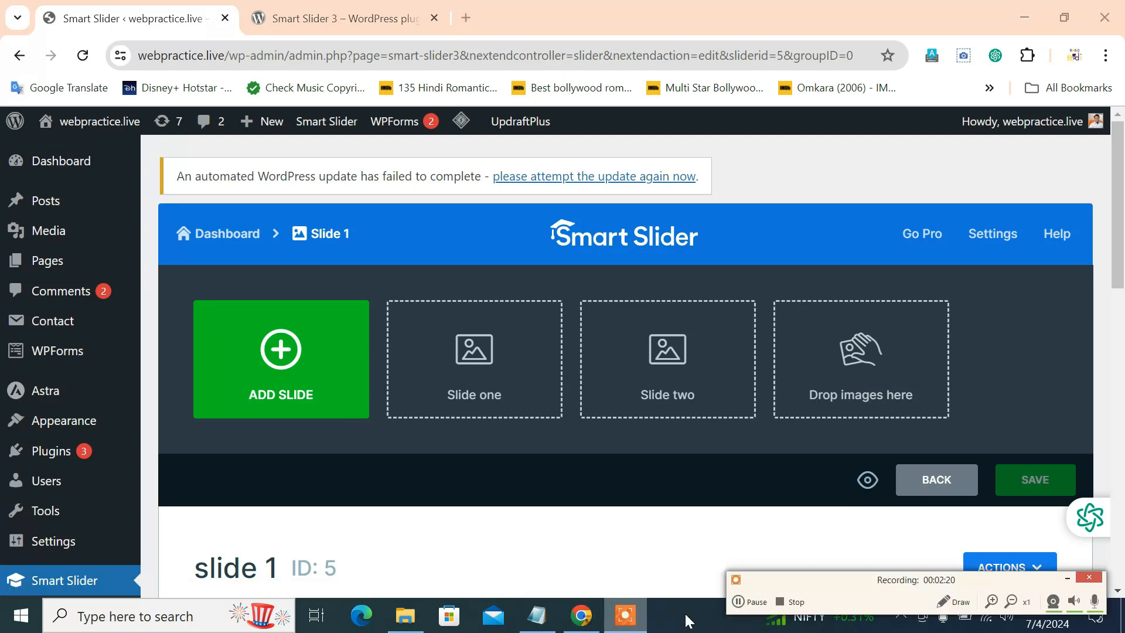
scroll(277, 527, down, 3)
scroll(277, 523, up, 3)
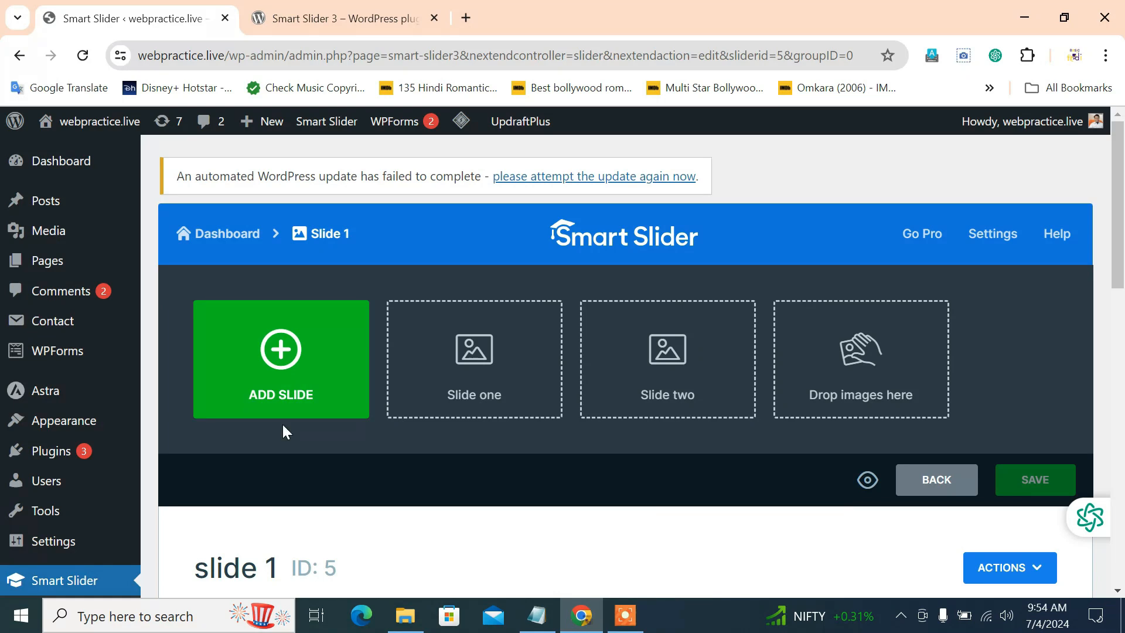
click(280, 379)
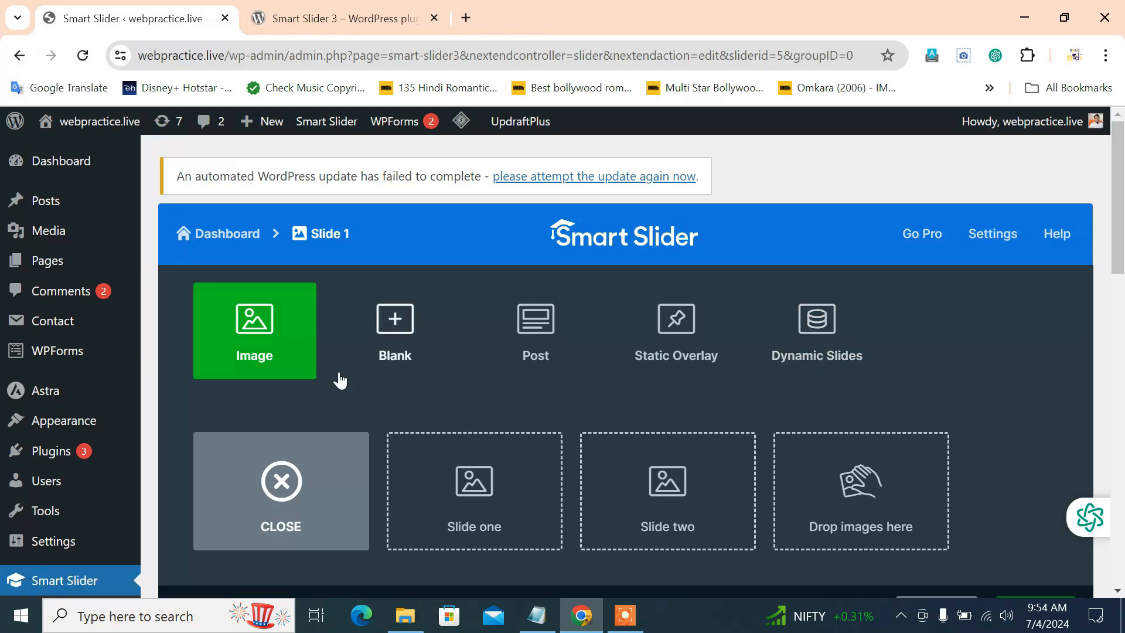
click(295, 350)
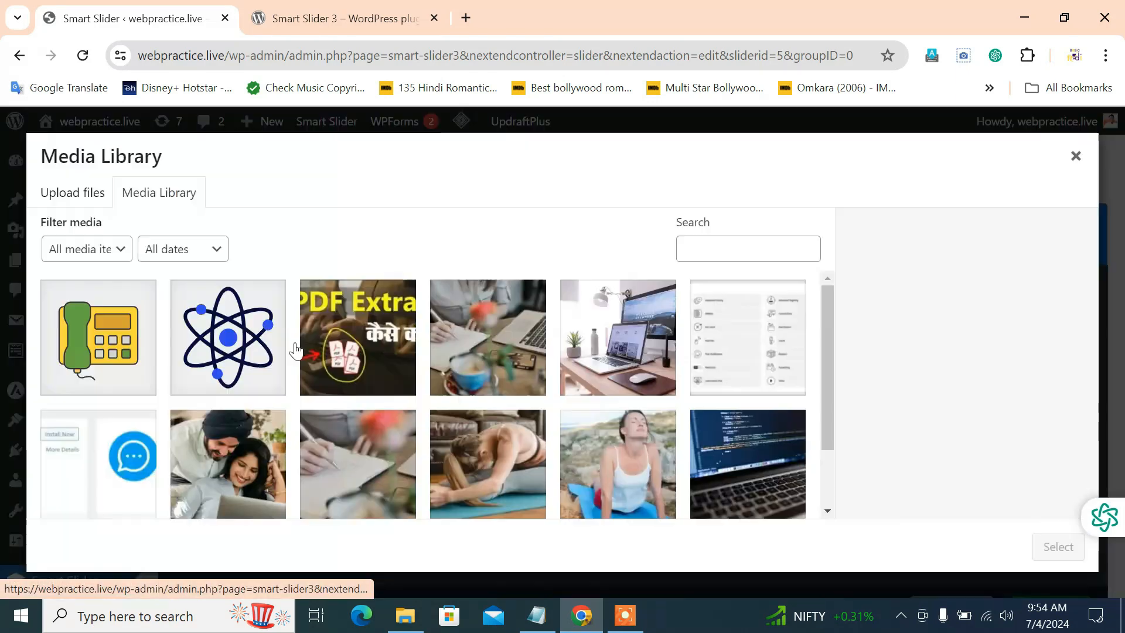
- Switch the media picker to uploading new files and browse the computer's Downloads folder
click(95, 206)
click(139, 193)
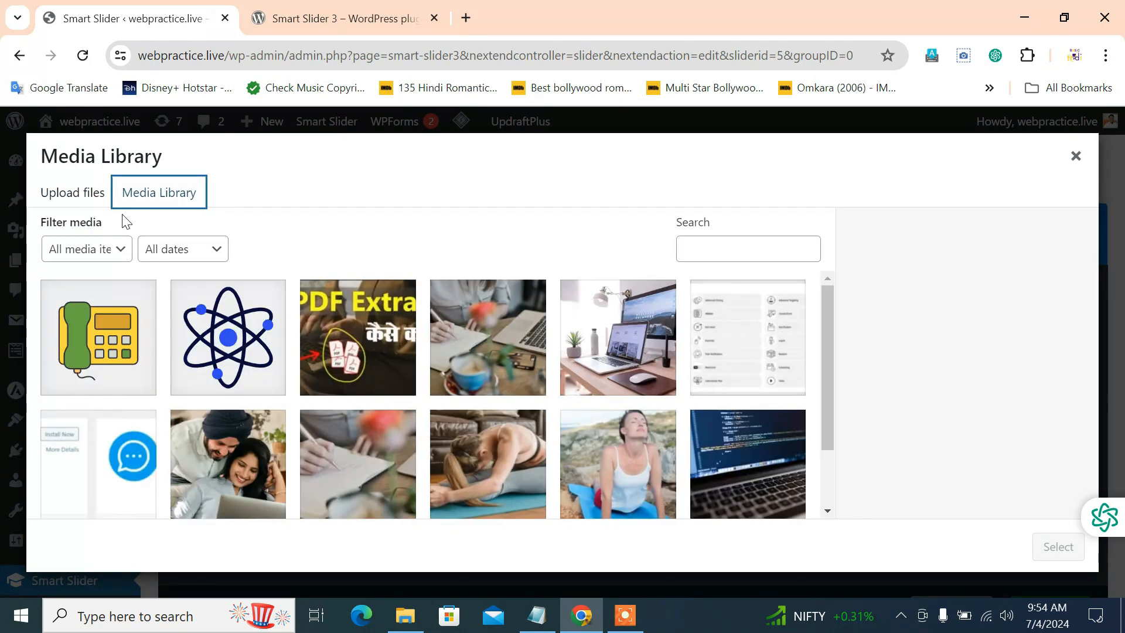
click(78, 193)
click(543, 392)
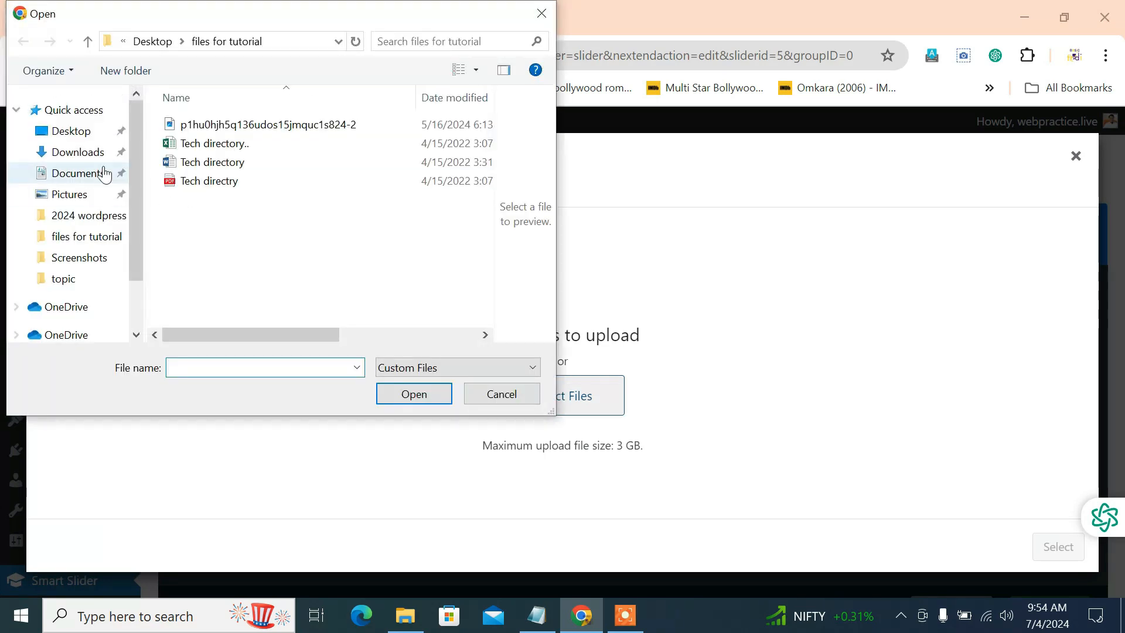
click(88, 152)
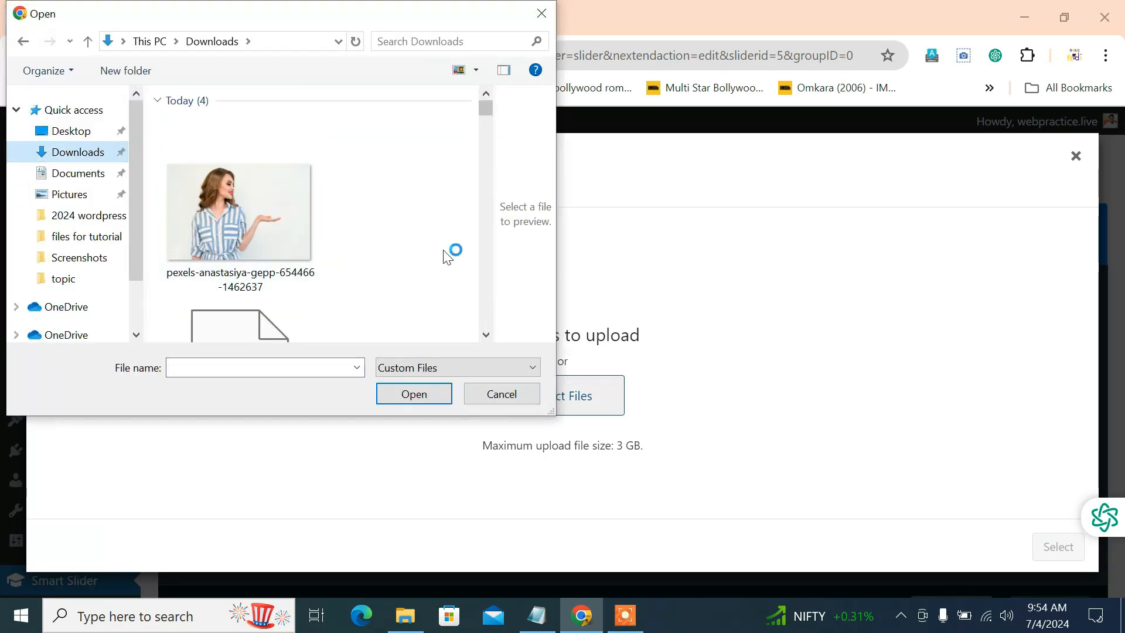
- Upload the four pexels photos listed under today's downloads and add them to the slider as image slides
click(280, 218)
click(486, 335)
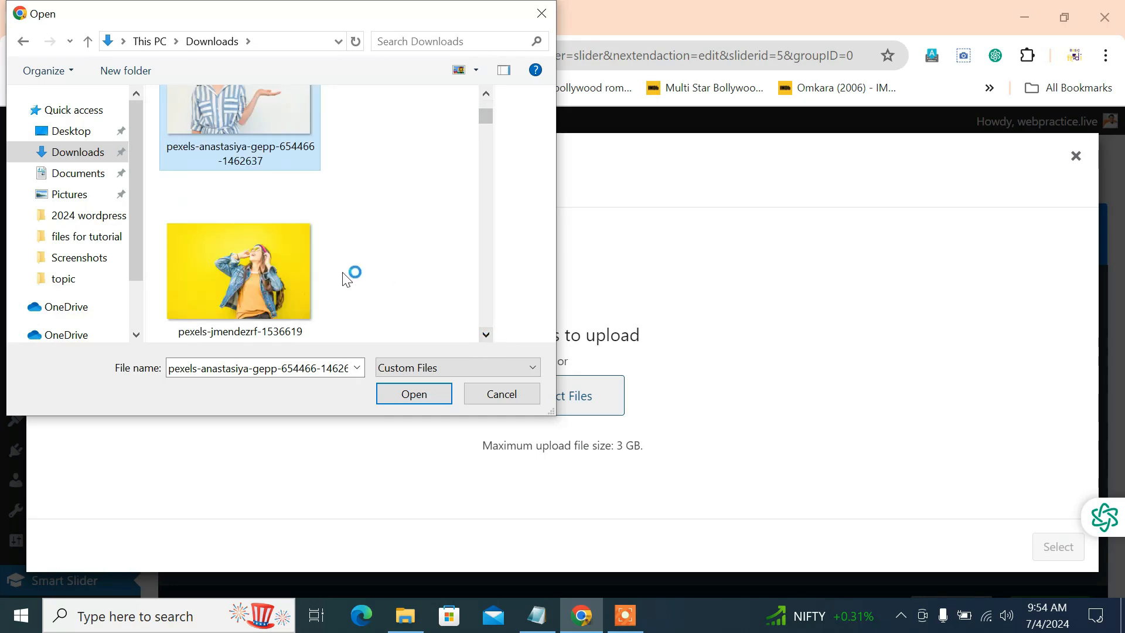
click(309, 262)
ctrl+click(263, 118)
click(488, 336)
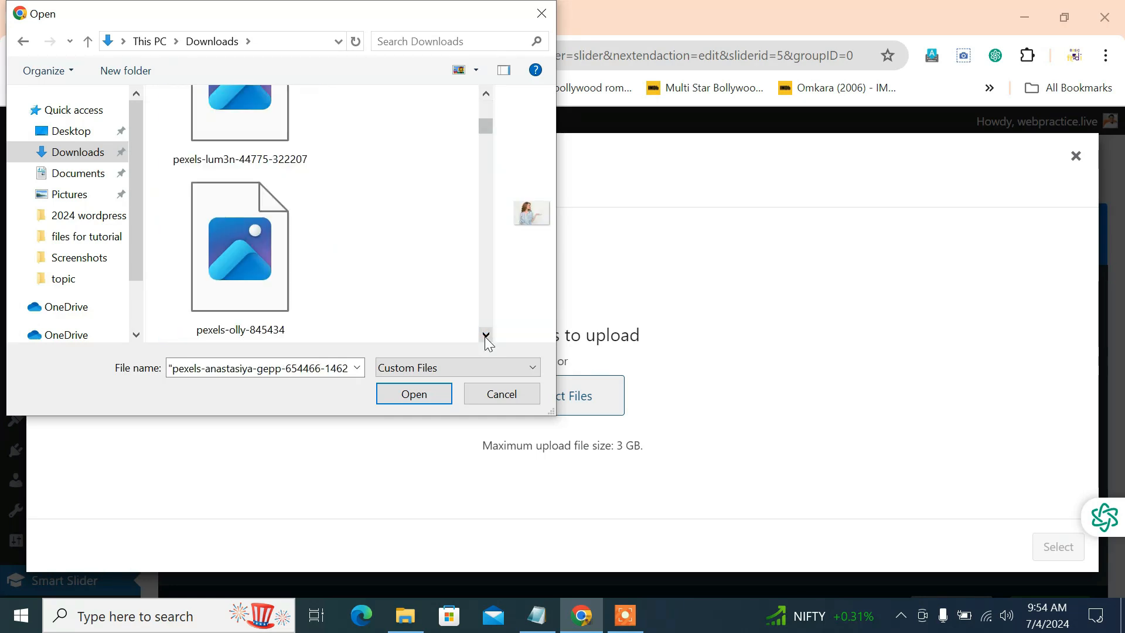
shift+click(272, 300)
click(412, 394)
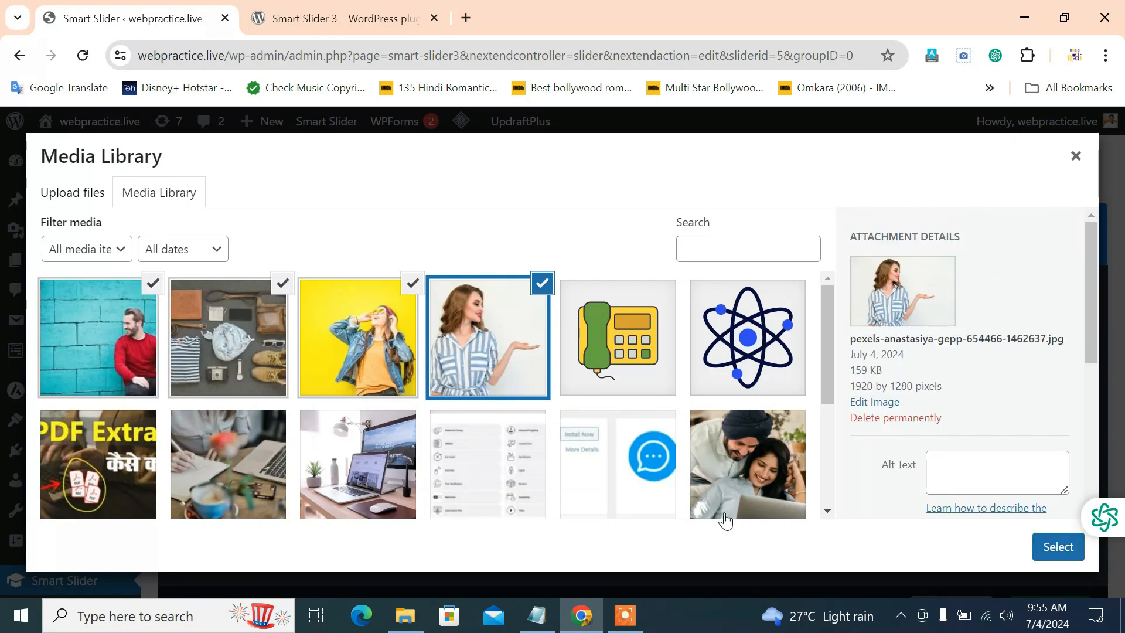
click(1049, 547)
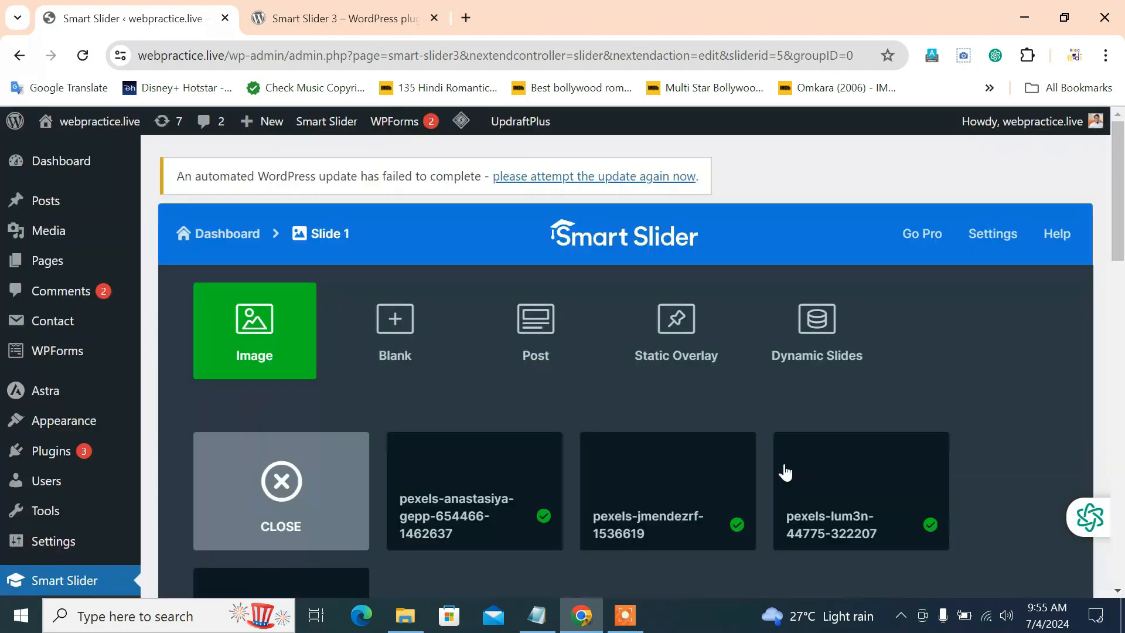
scroll(567, 423, down, 1)
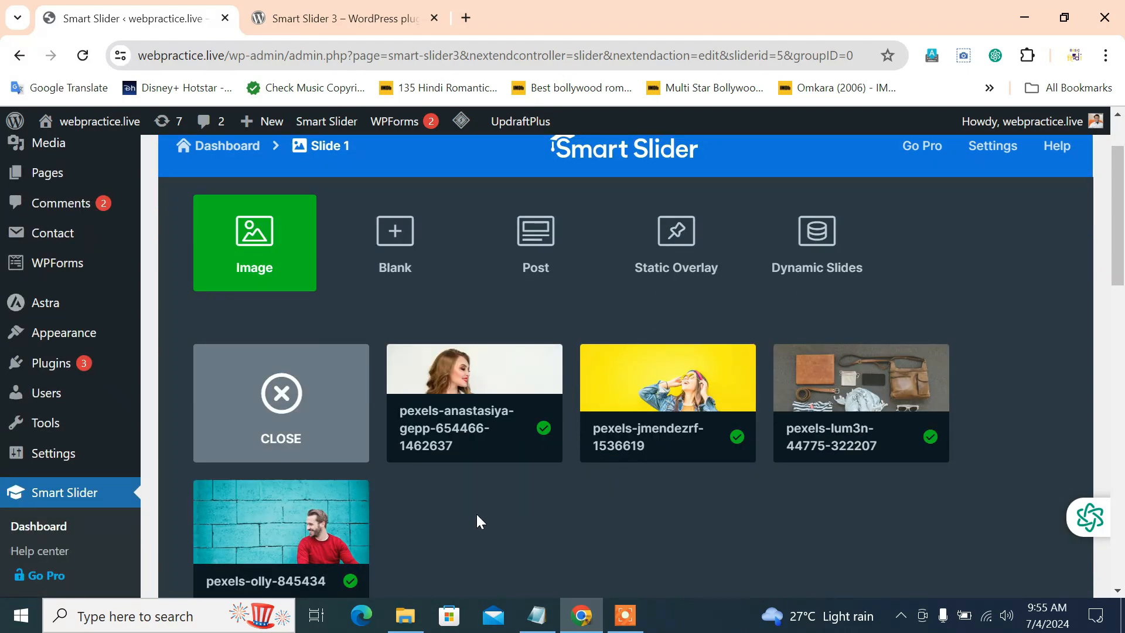
- Examine the slider's General settings: publishing options, name, thumbnail, ARIA label, alias, alignment choices and margin
scroll(476, 512, down, 7)
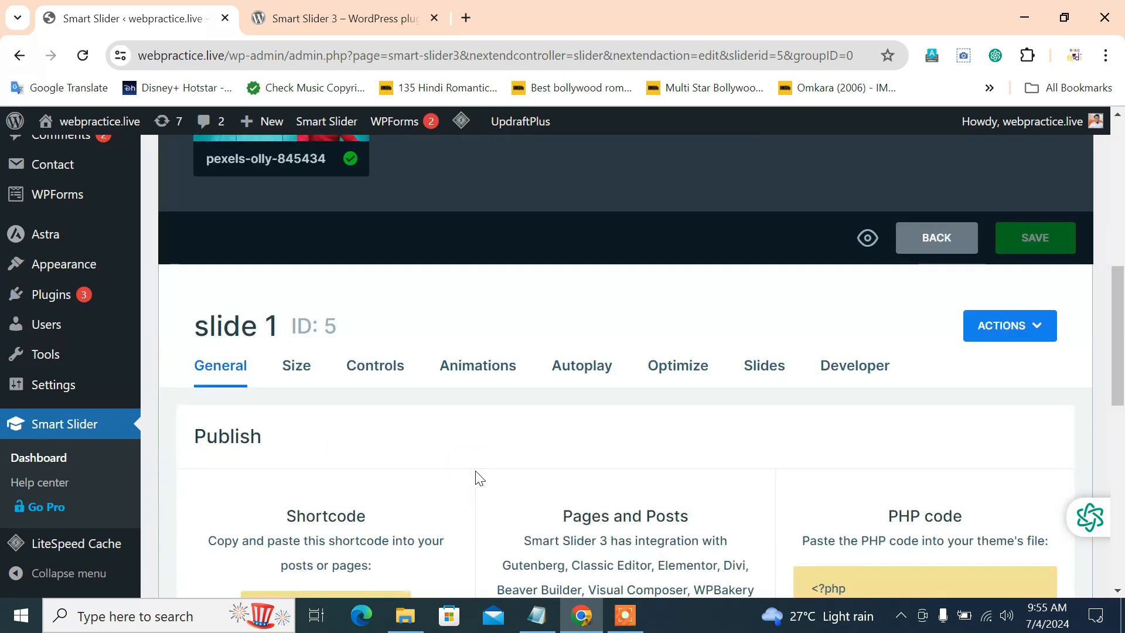
scroll(476, 479, down, 3)
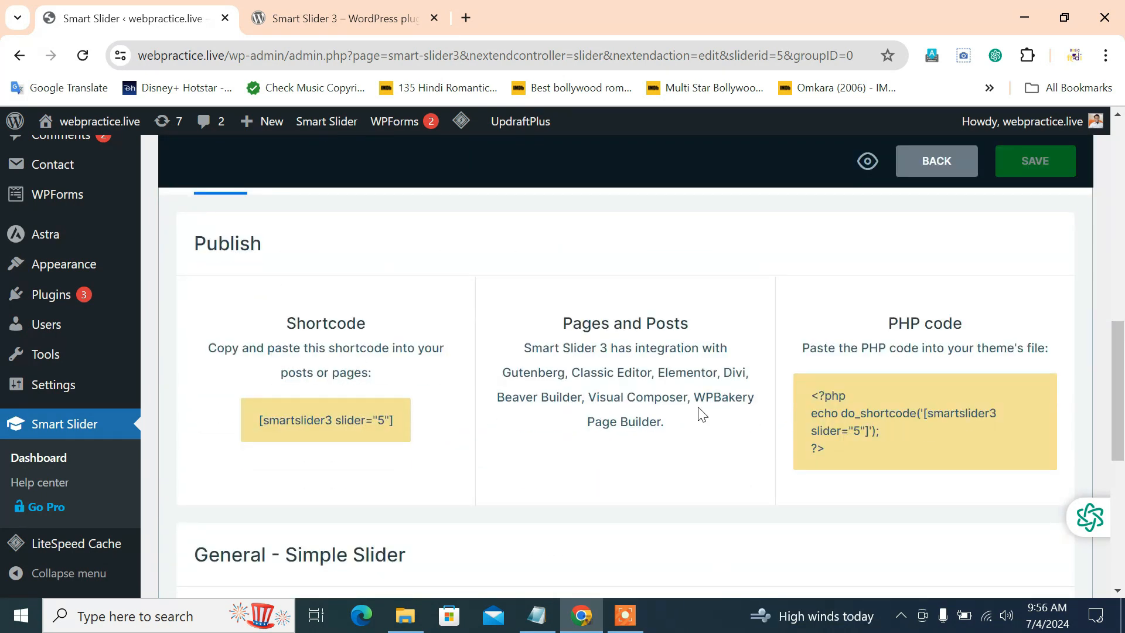
scroll(526, 337, down, 5)
scroll(526, 339, up, 3)
scroll(528, 341, down, 5)
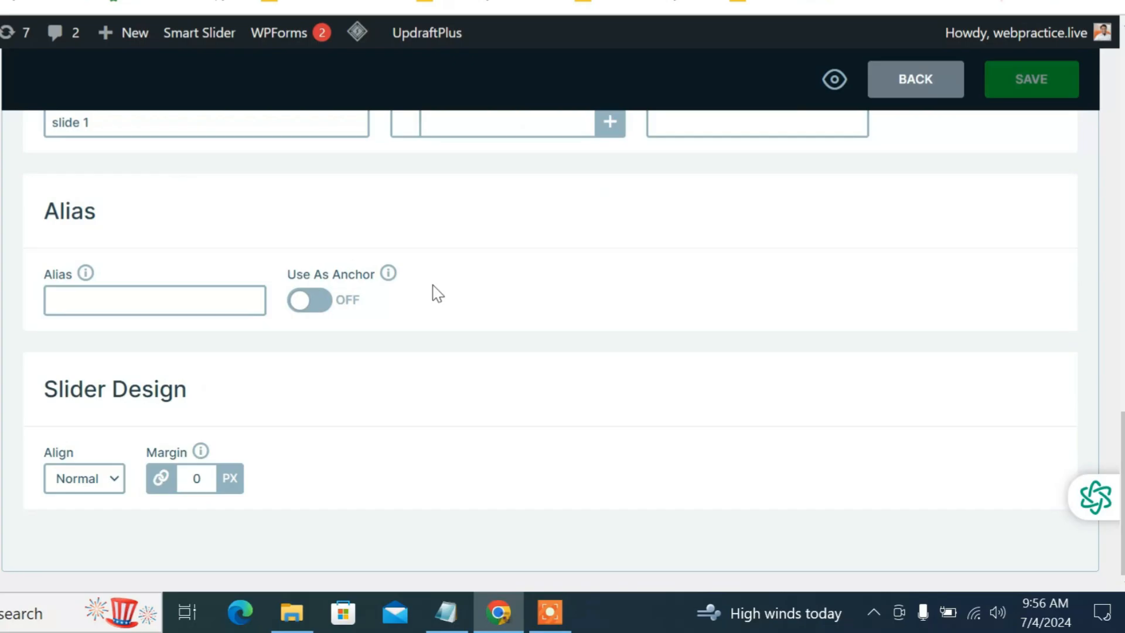
scroll(438, 293, up, 3)
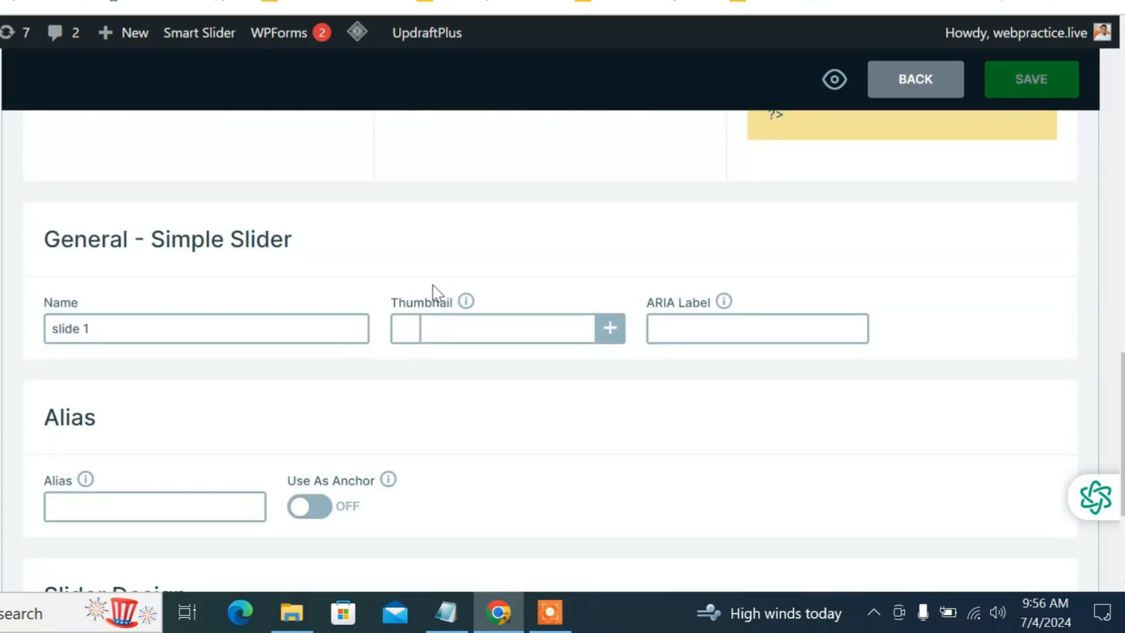
click(182, 326)
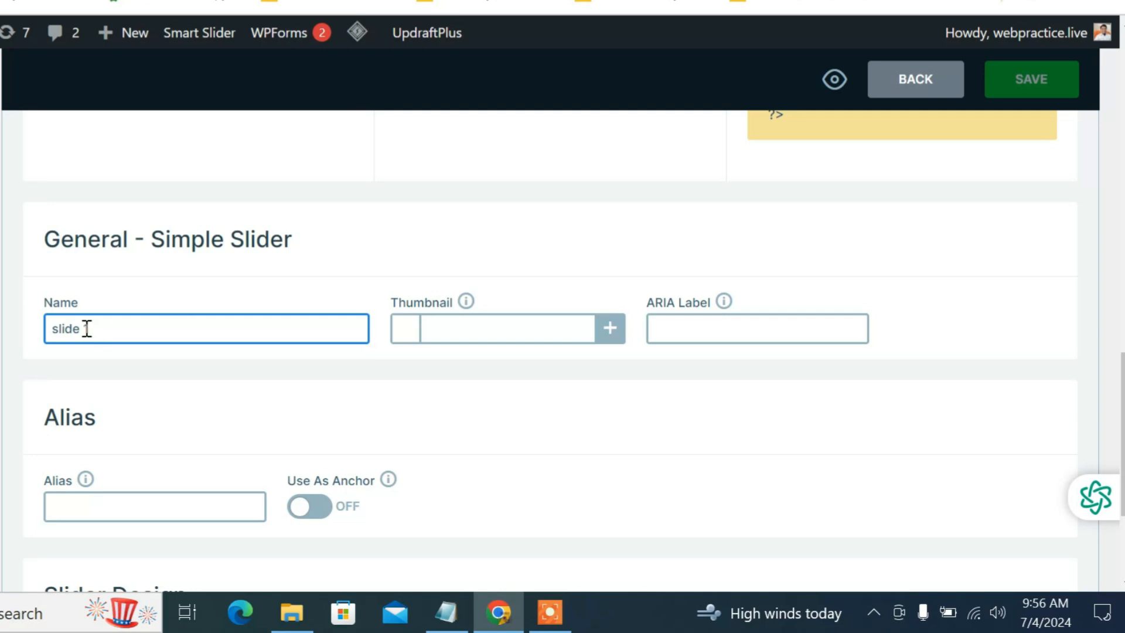
key(Tab)
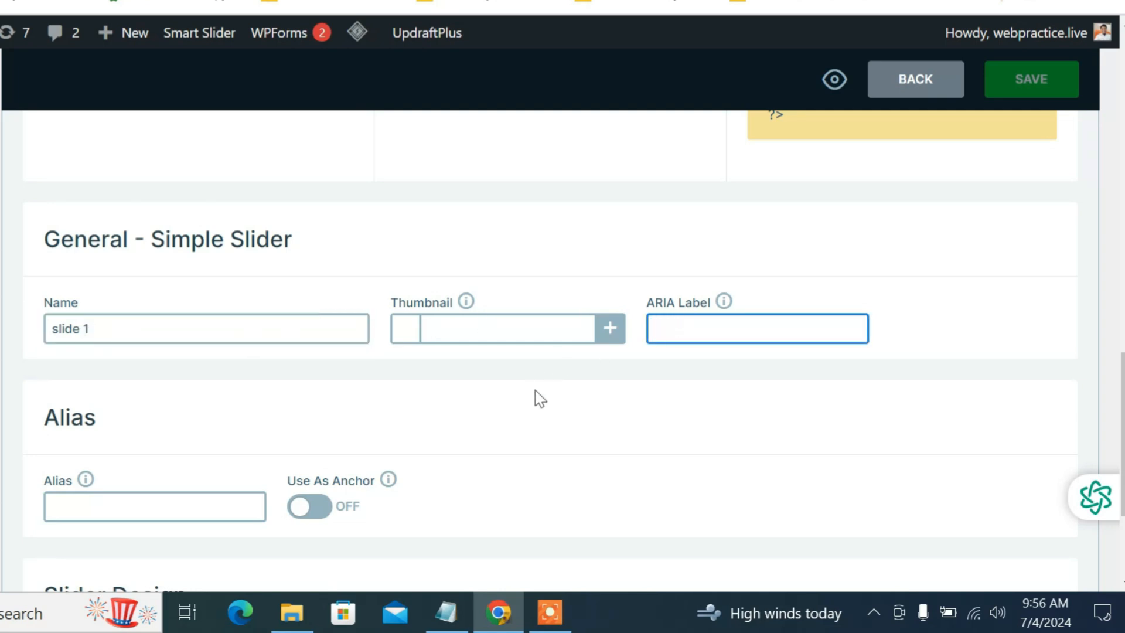
scroll(540, 399, down, 3)
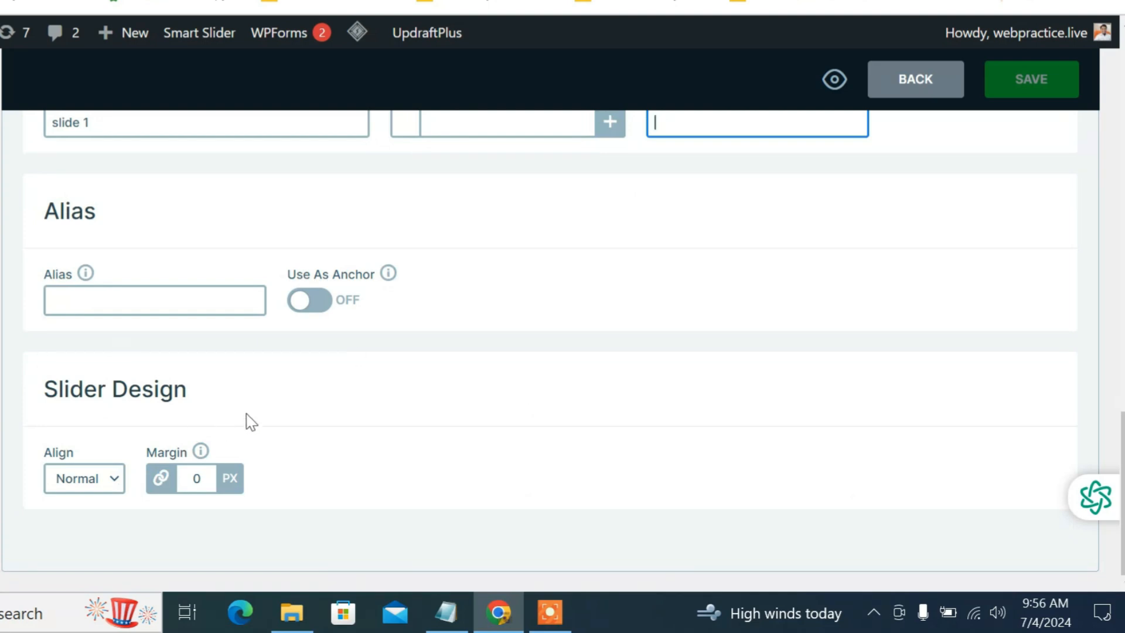
click(106, 482)
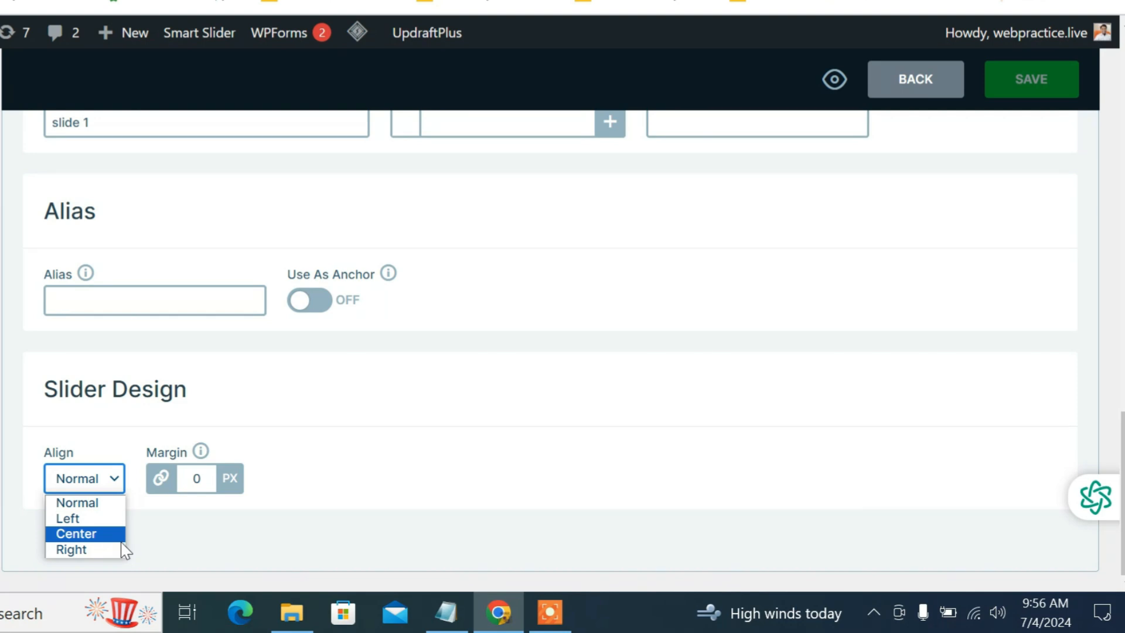
click(204, 474)
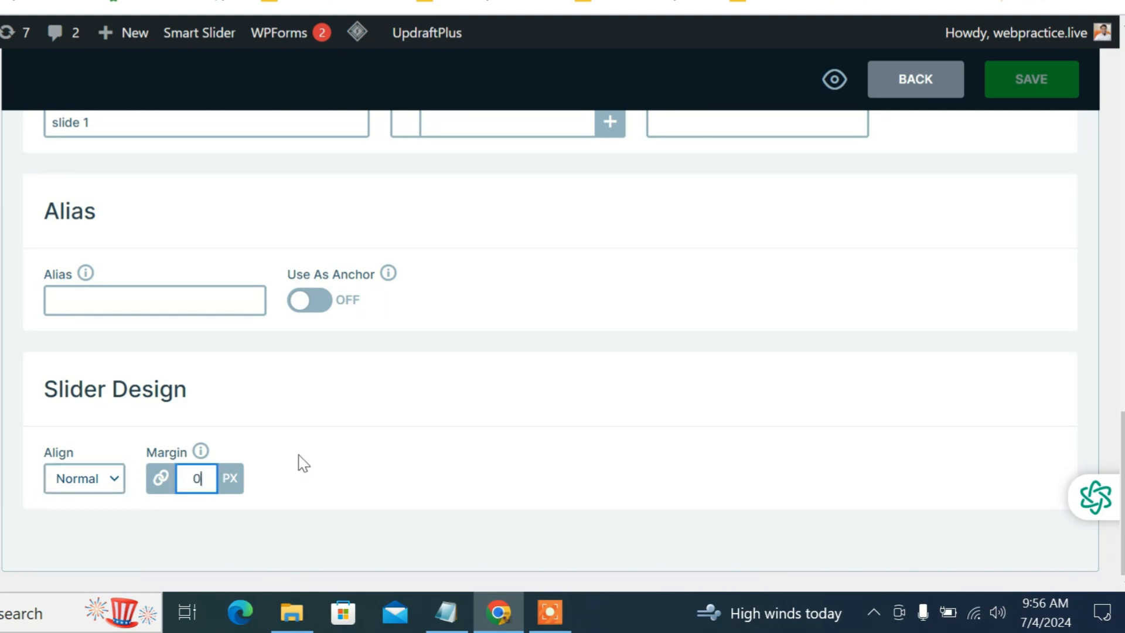
scroll(582, 437, up, 10)
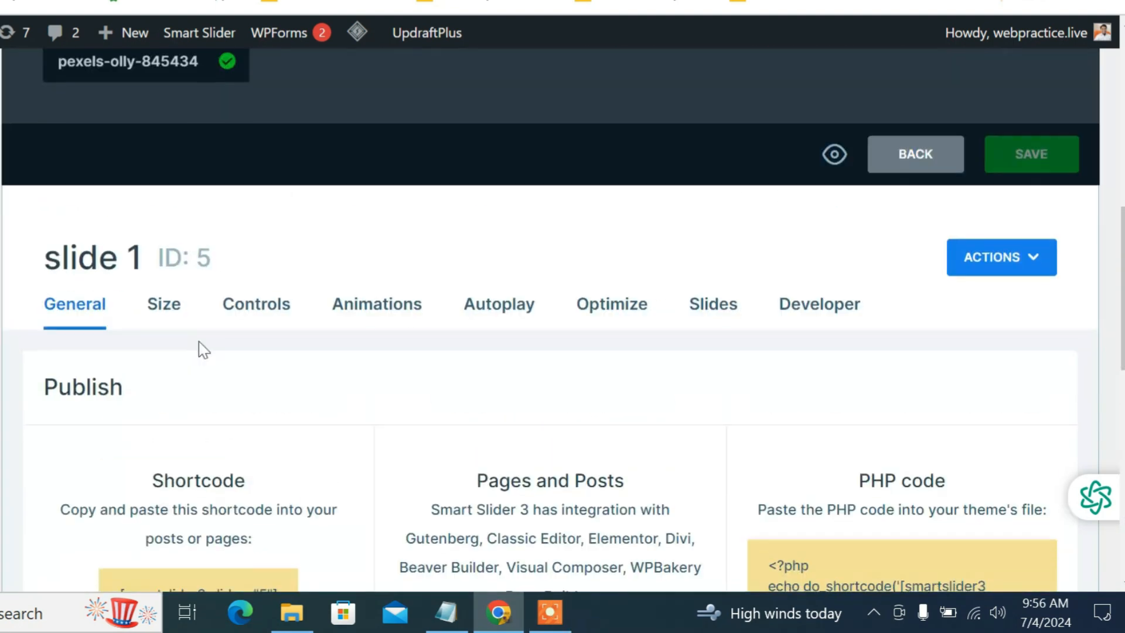
- Review the slider's size, breakpoint and layout settings, trying the Boxed layout and returning to Full width
click(167, 316)
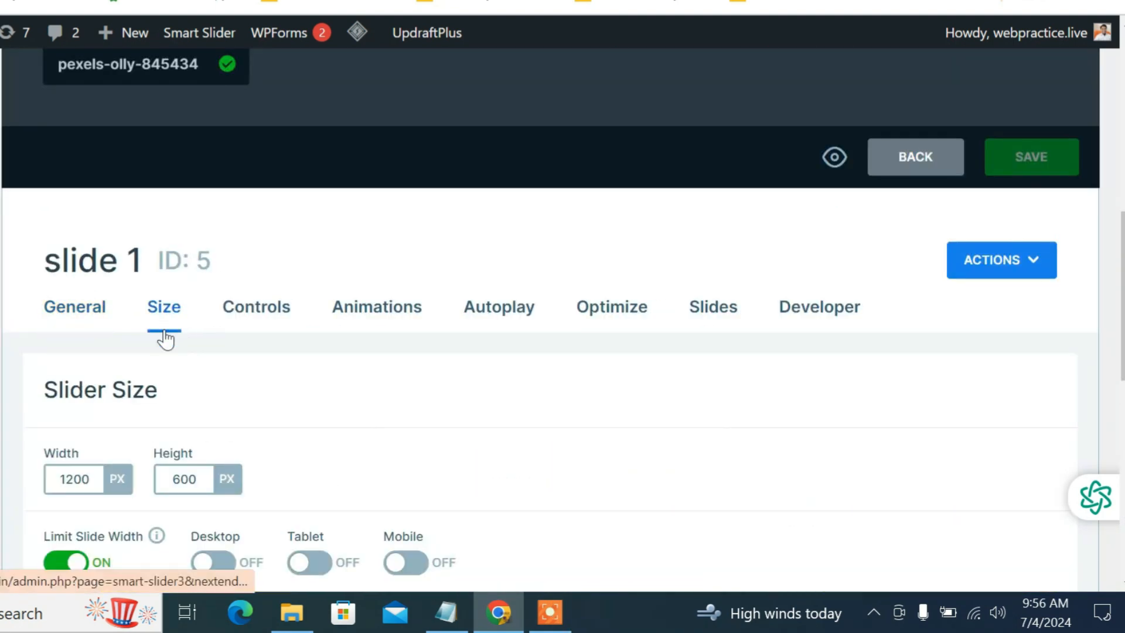
scroll(147, 368, down, 2)
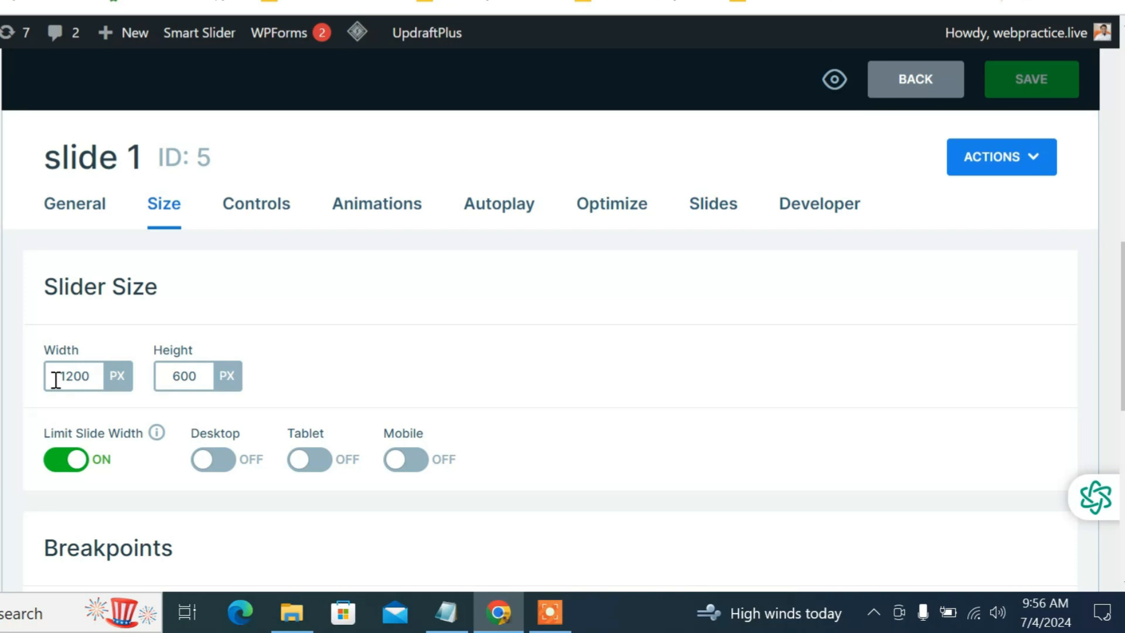
scroll(55, 381, down, 2)
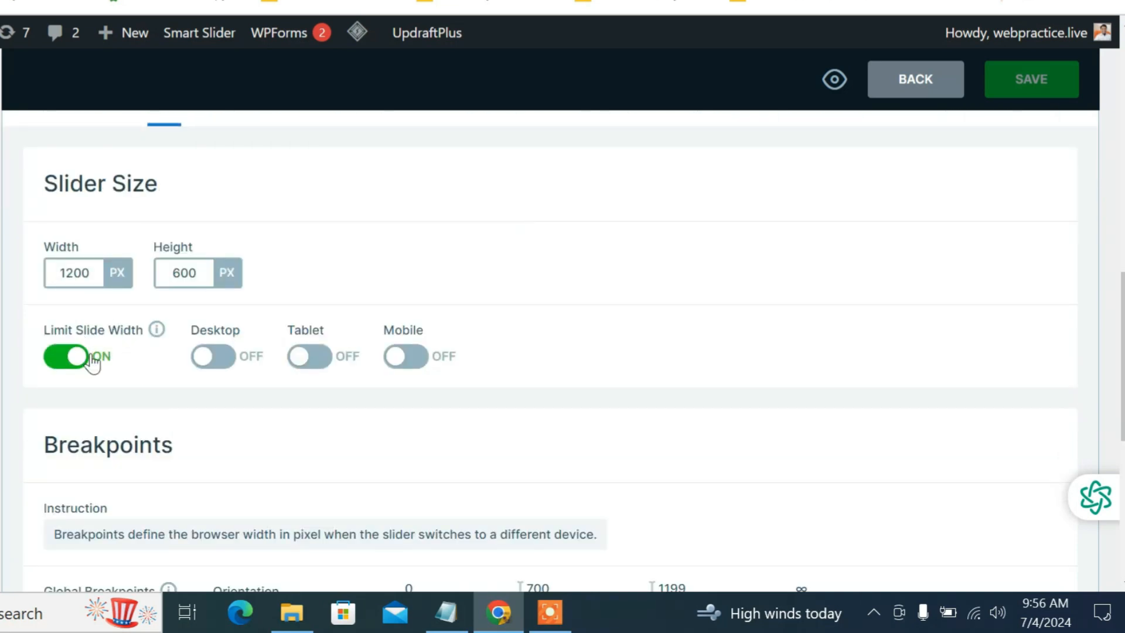
scroll(296, 389, down, 5)
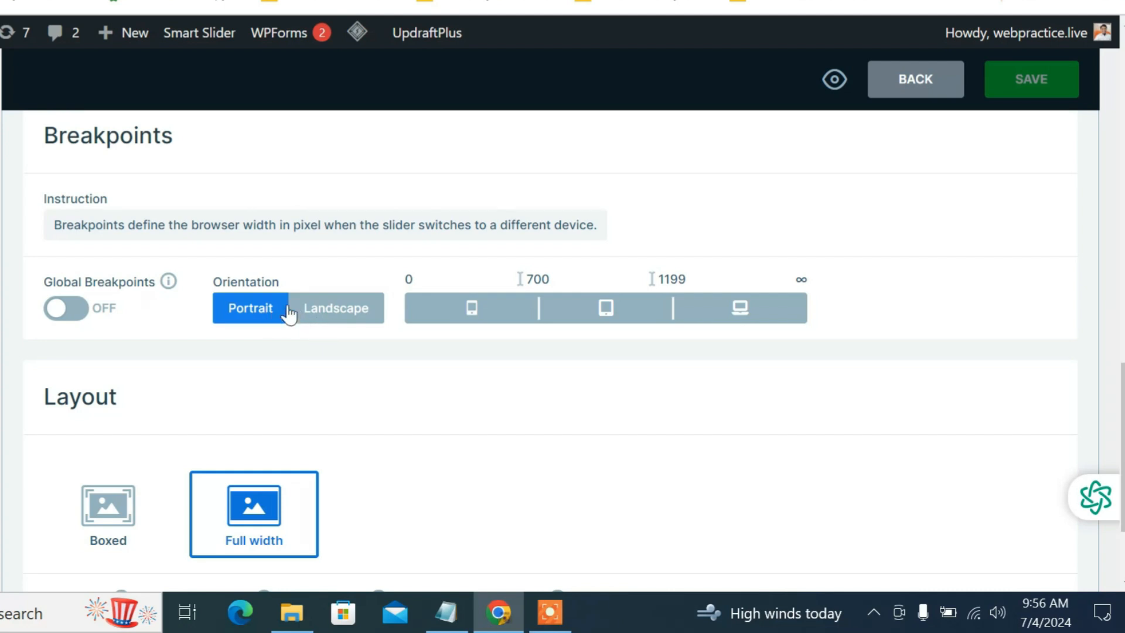
scroll(222, 342, down, 2)
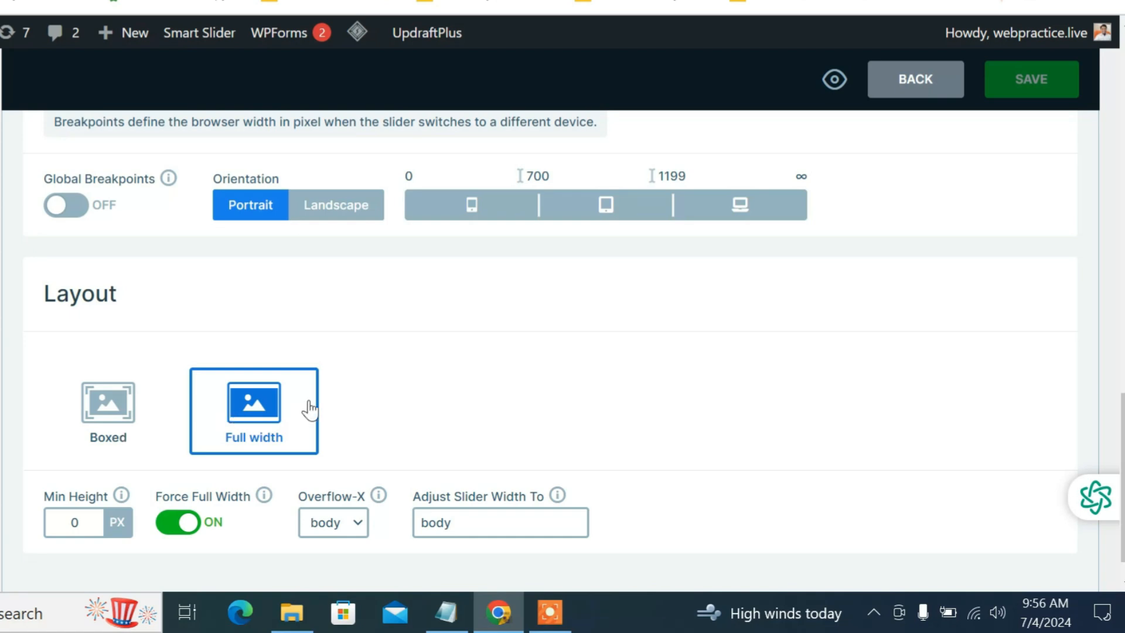
scroll(285, 424, down, 1)
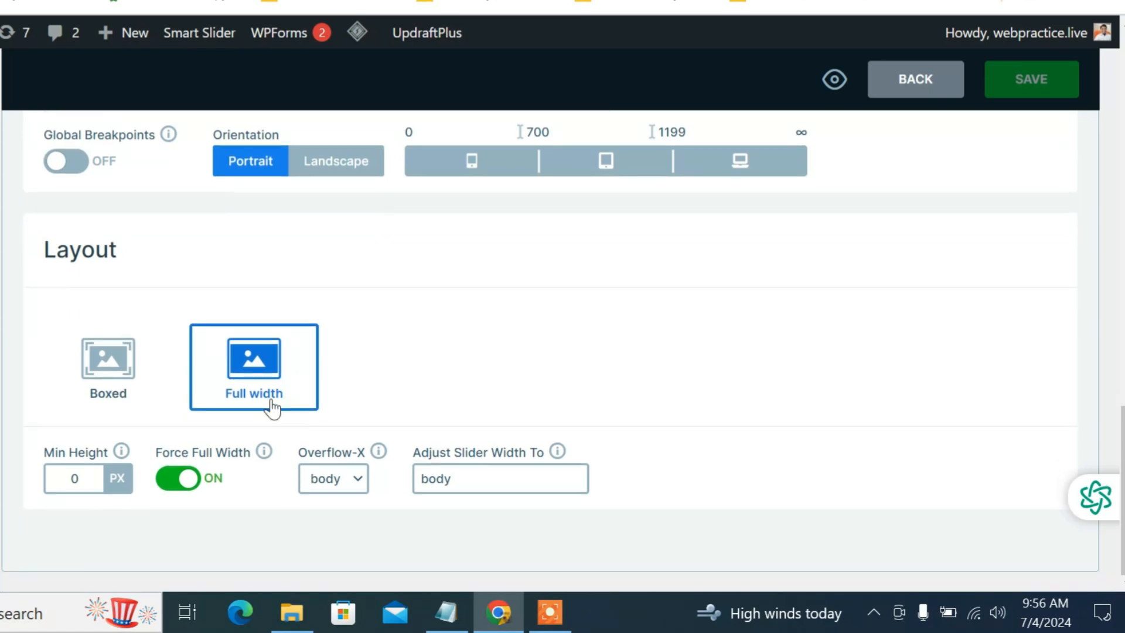
click(127, 382)
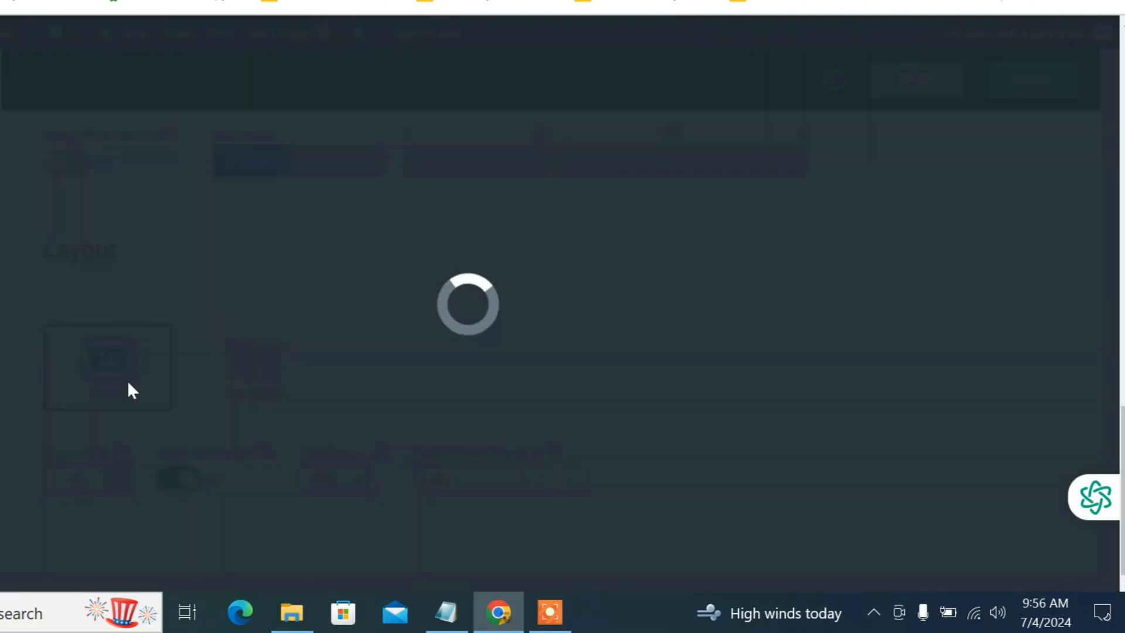
click(262, 380)
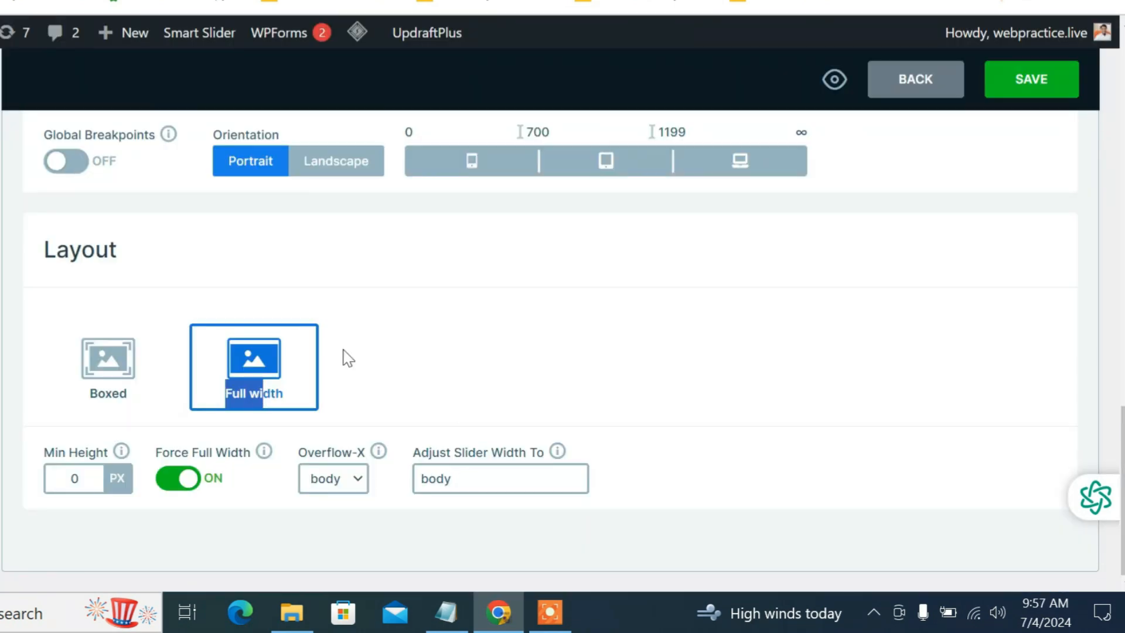
- Examine the Drag and Mouse Wheel options in the slider's control settings without changing them
scroll(346, 357, up, 10)
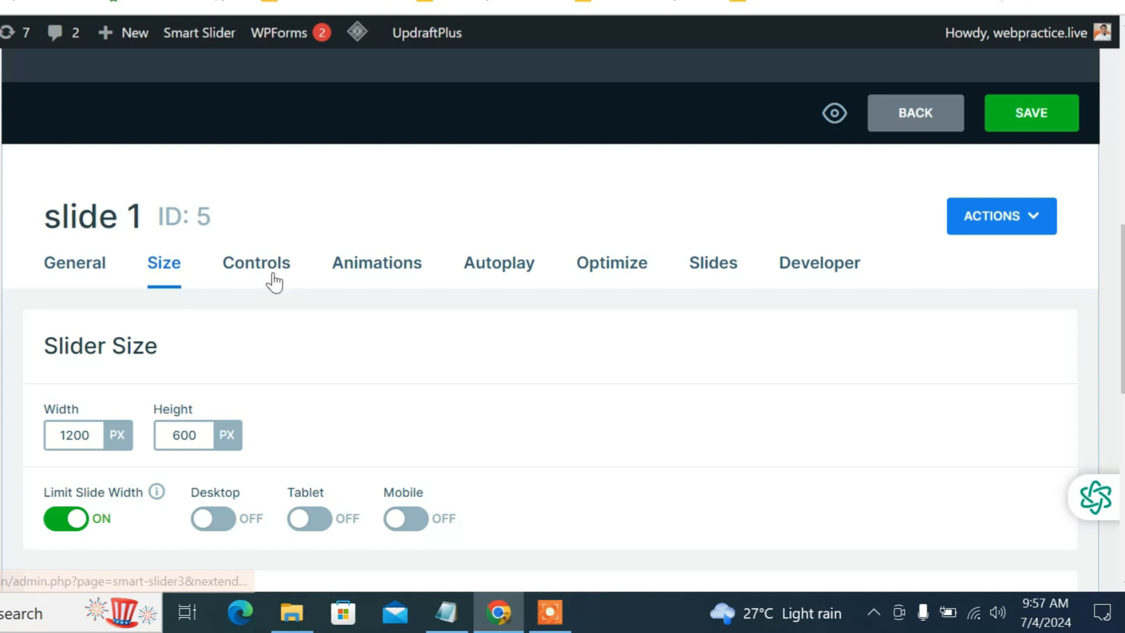
click(274, 281)
scroll(273, 350, down, 3)
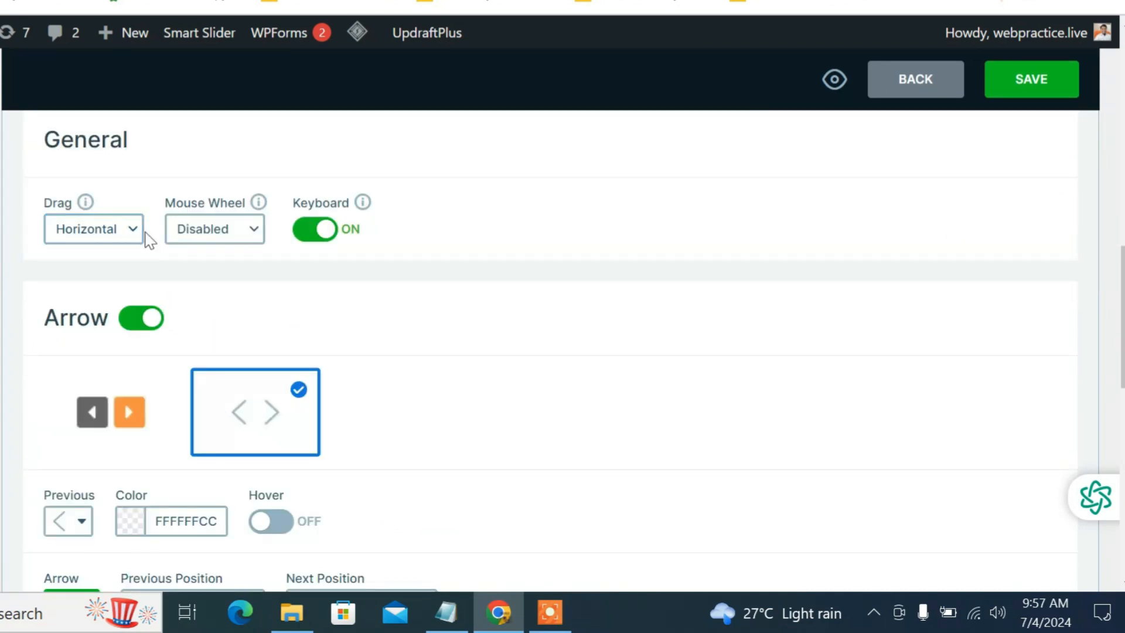
click(139, 231)
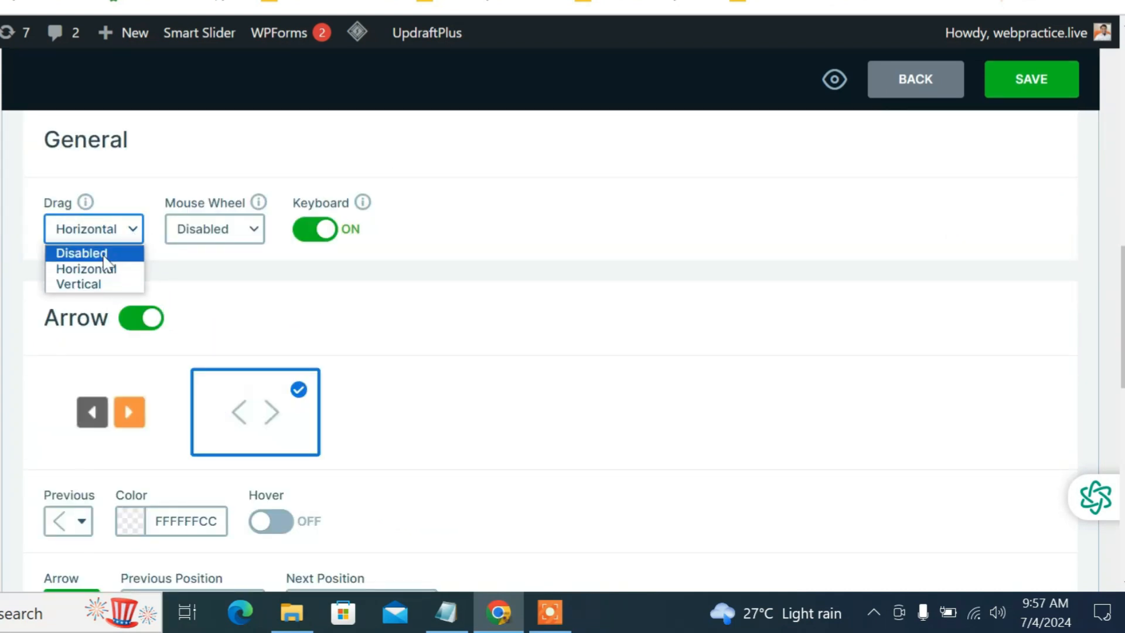
click(193, 283)
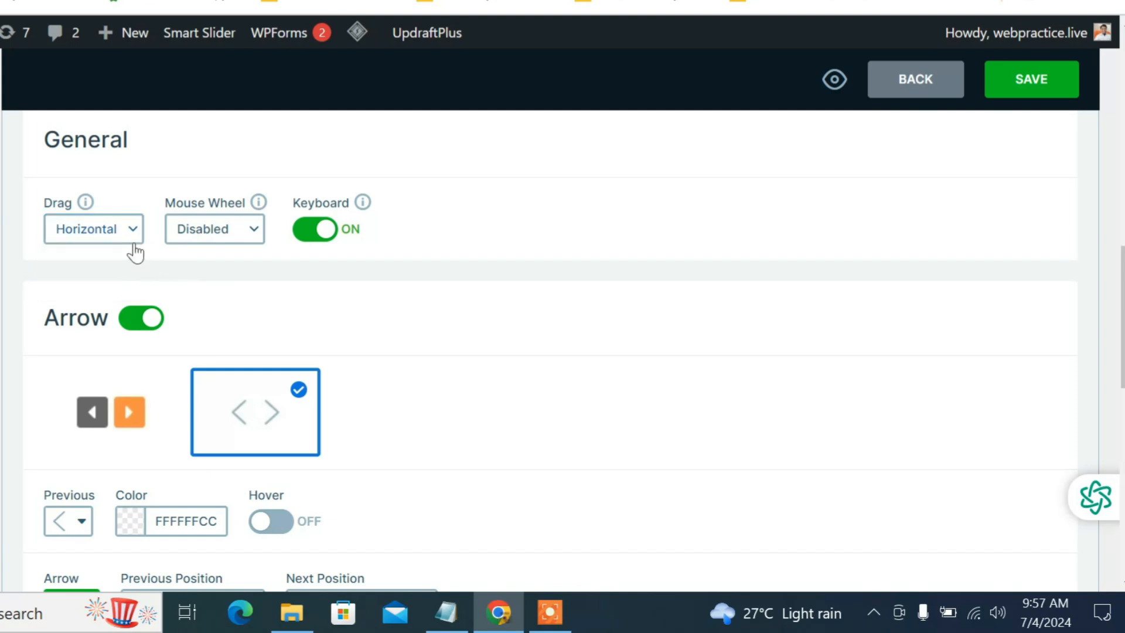
click(255, 233)
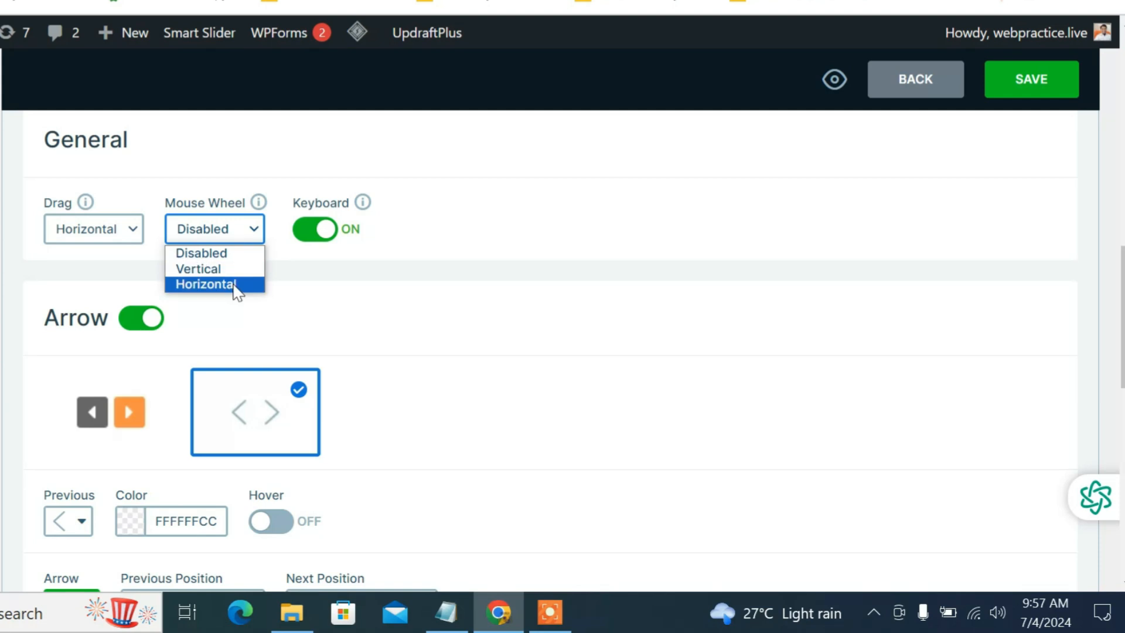
click(321, 318)
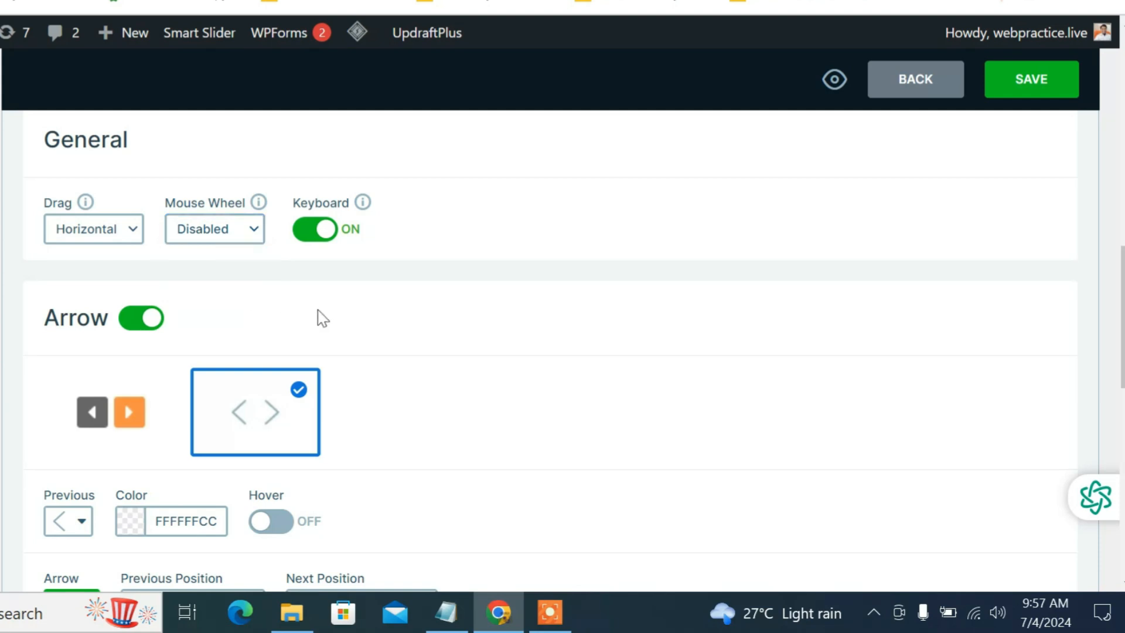
- Turn the slider's Arrow control off and back on
scroll(321, 318, down, 2)
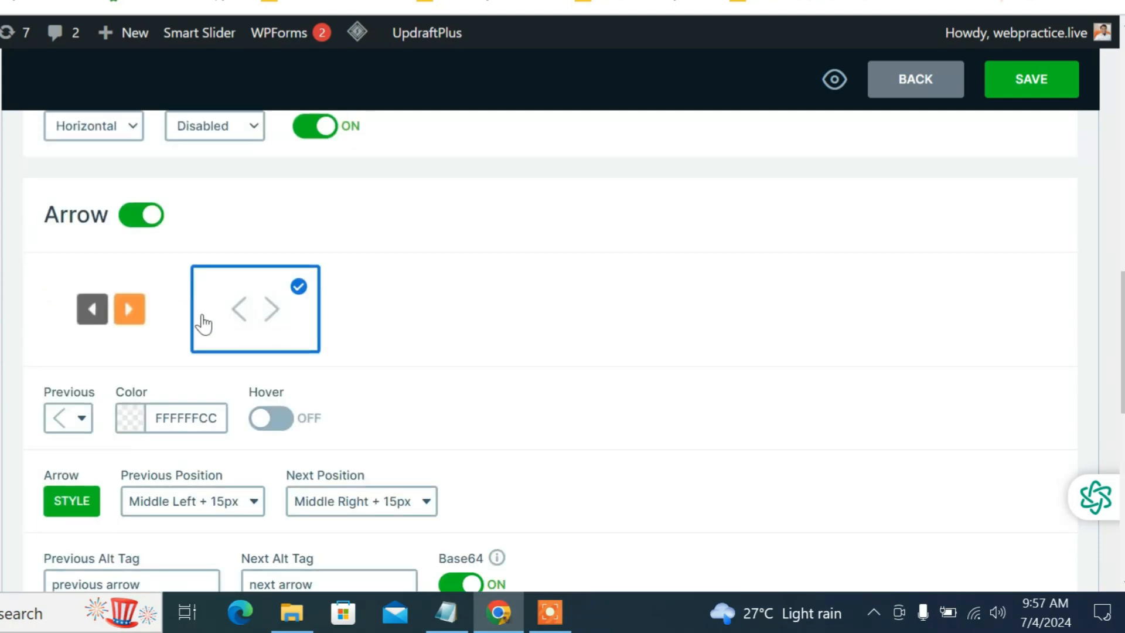
click(134, 228)
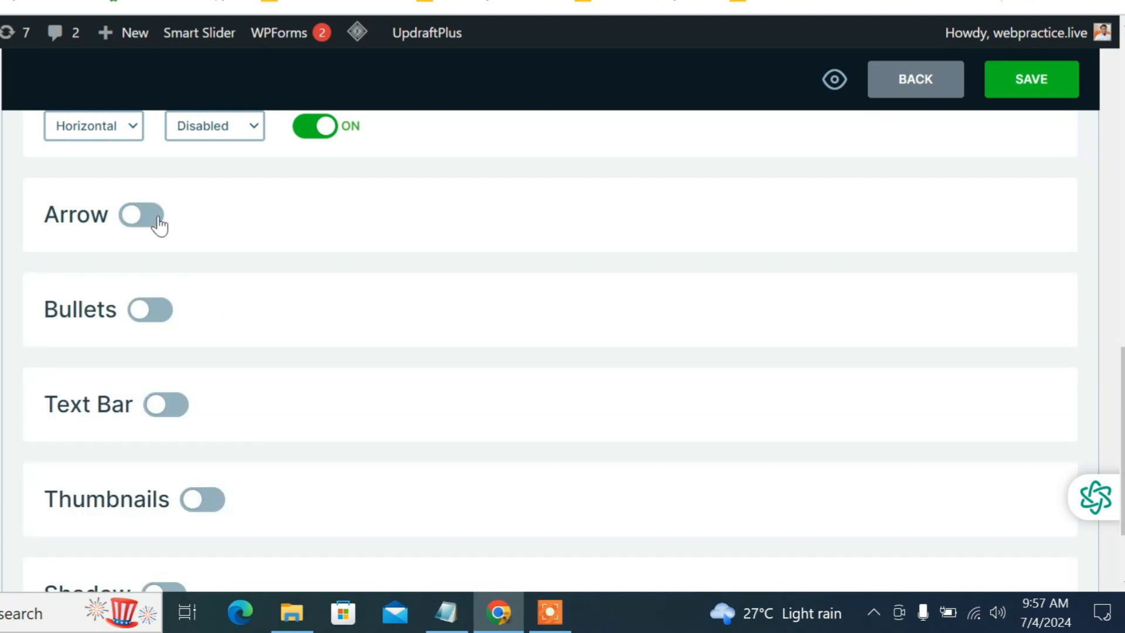
click(159, 220)
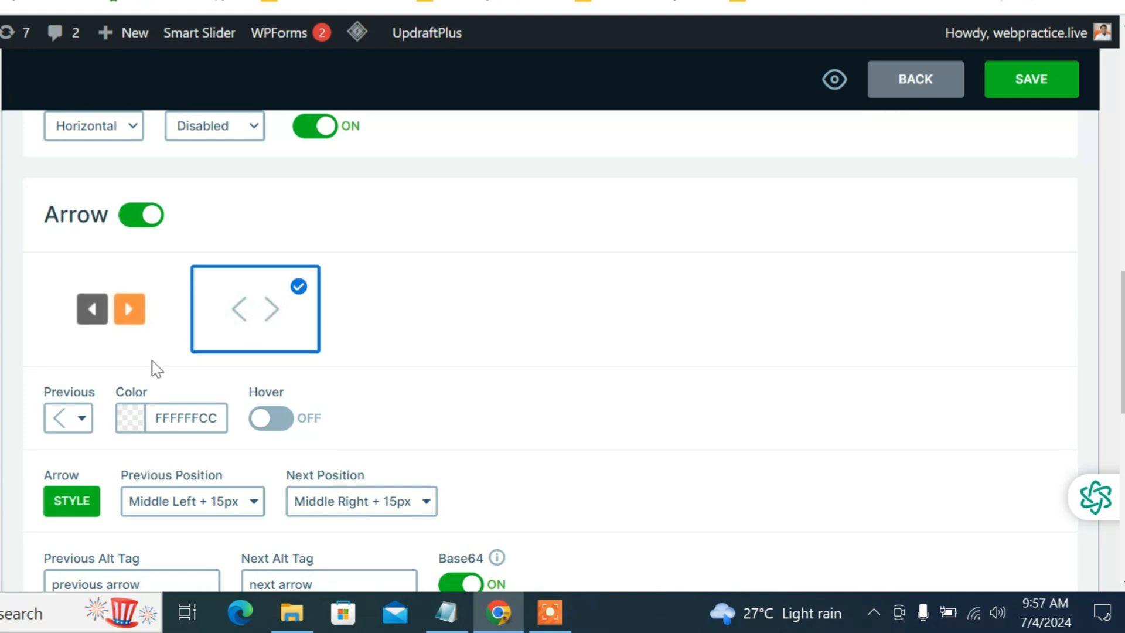
- Examine the Arrow control's color, position, alt tag, image width, hover and Hide On settings
scroll(156, 369, down, 2)
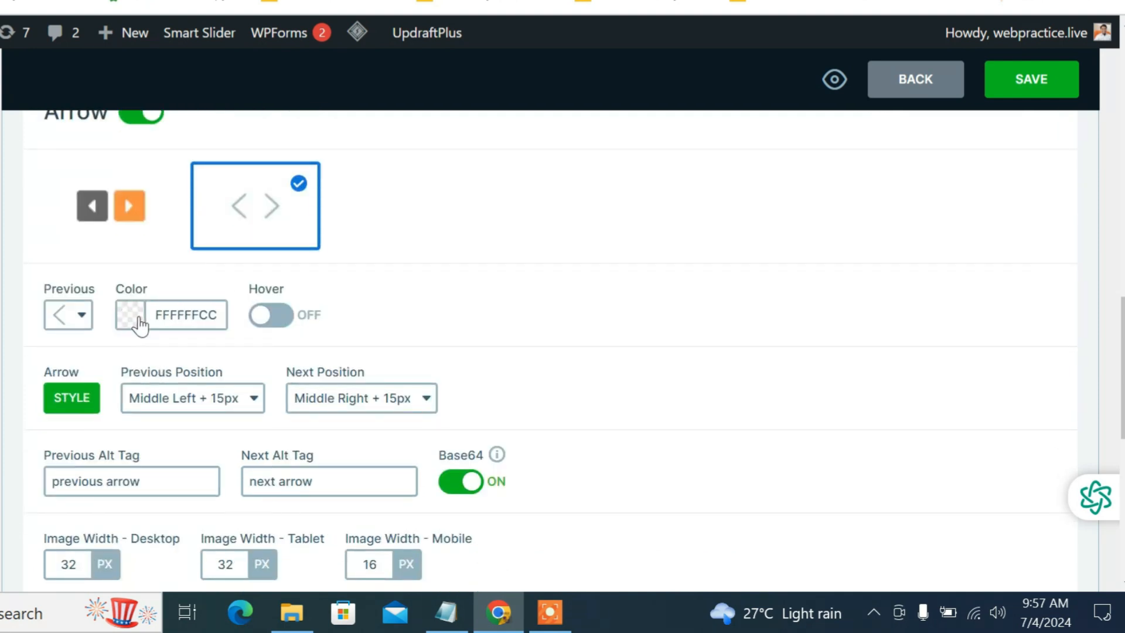
scroll(185, 376, down, 2)
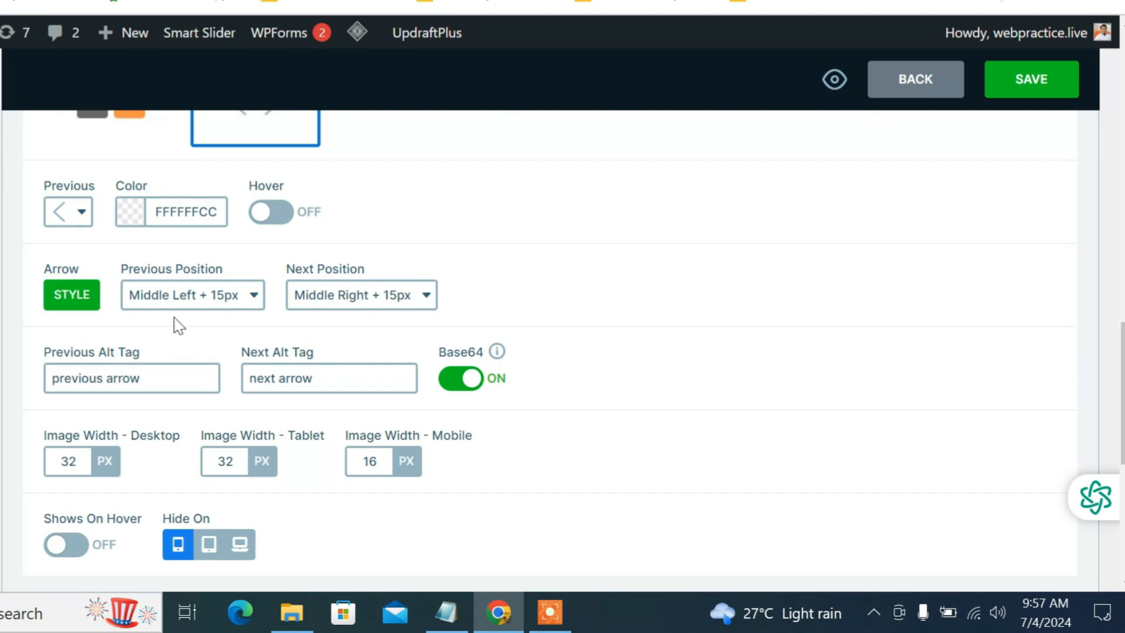
scroll(134, 339, down, 2)
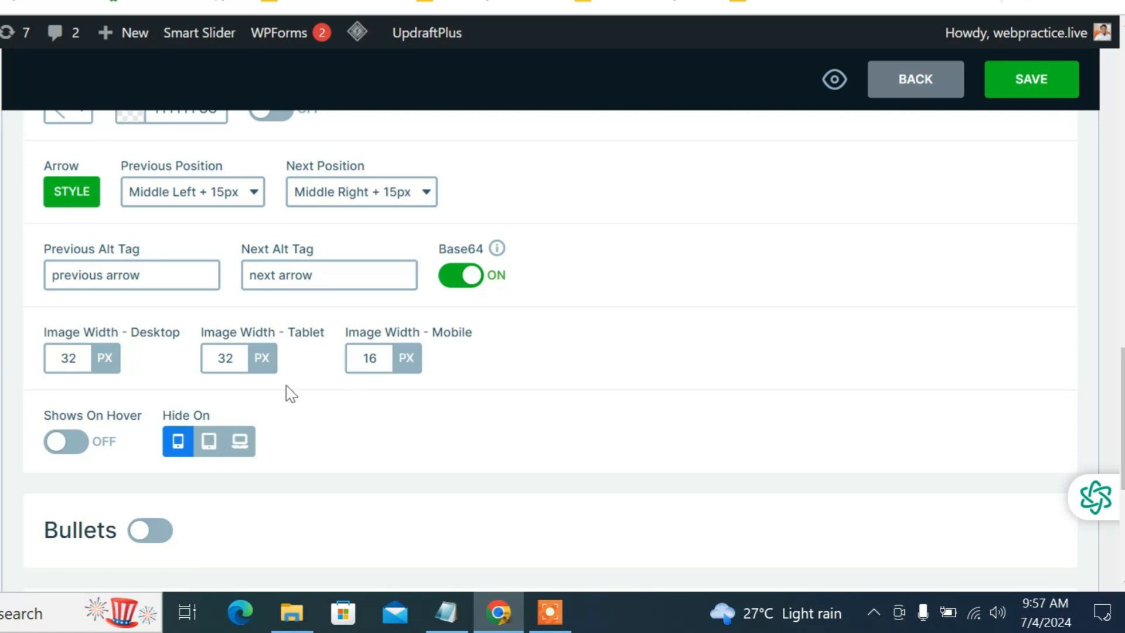
scroll(297, 445, down, 2)
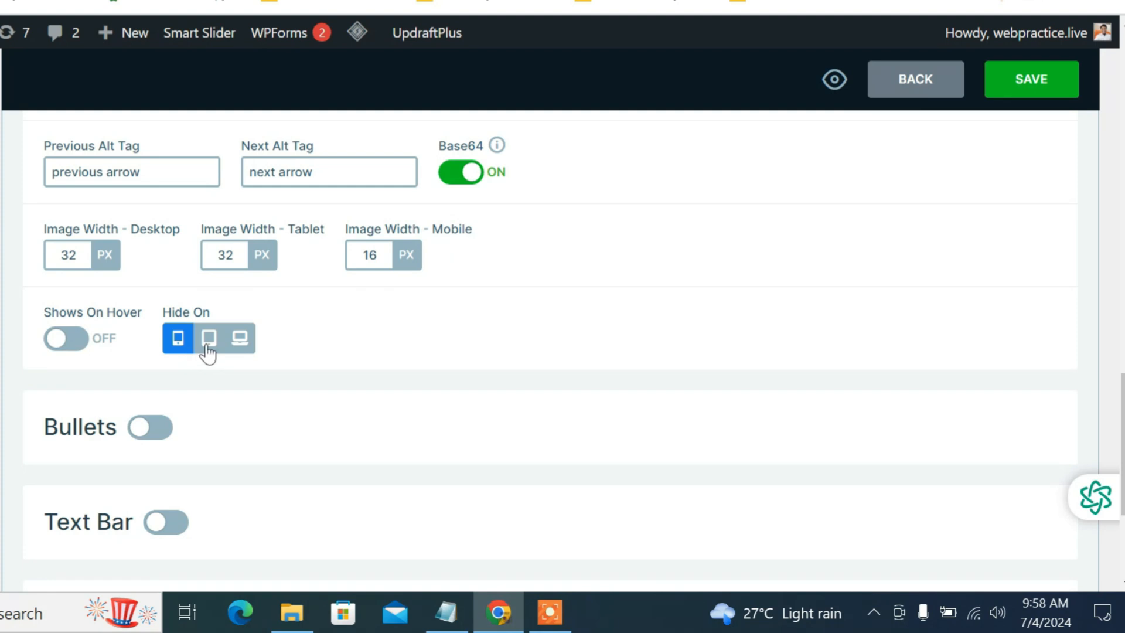
scroll(240, 370, down, 2)
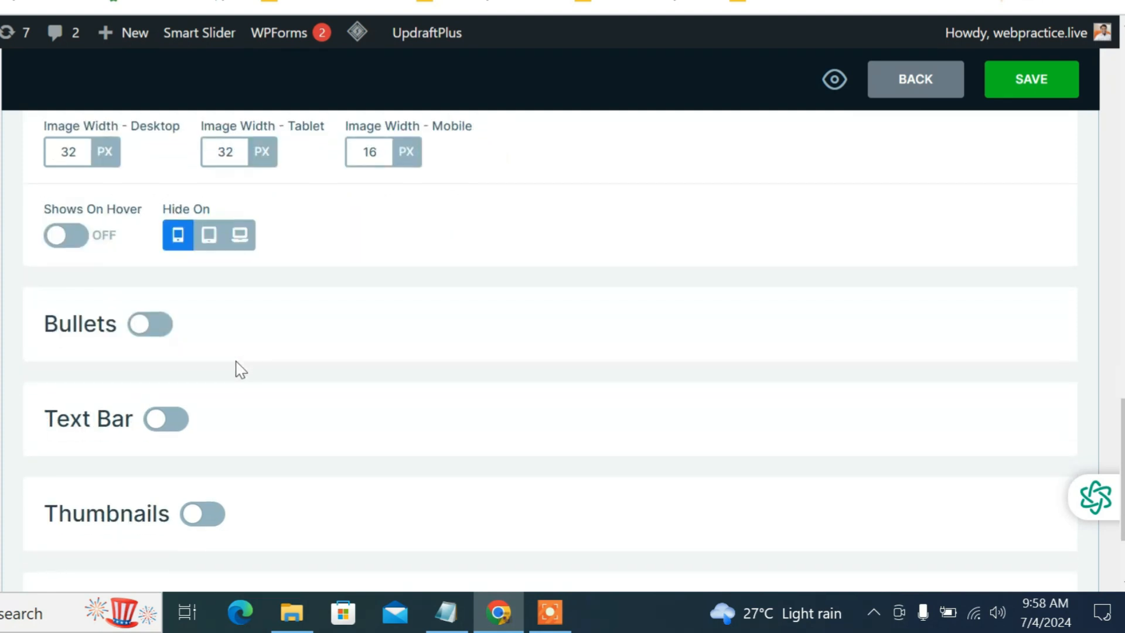
- Turn the Bullets and Text Bar controls on in turn to view their options, switching each back off
click(146, 327)
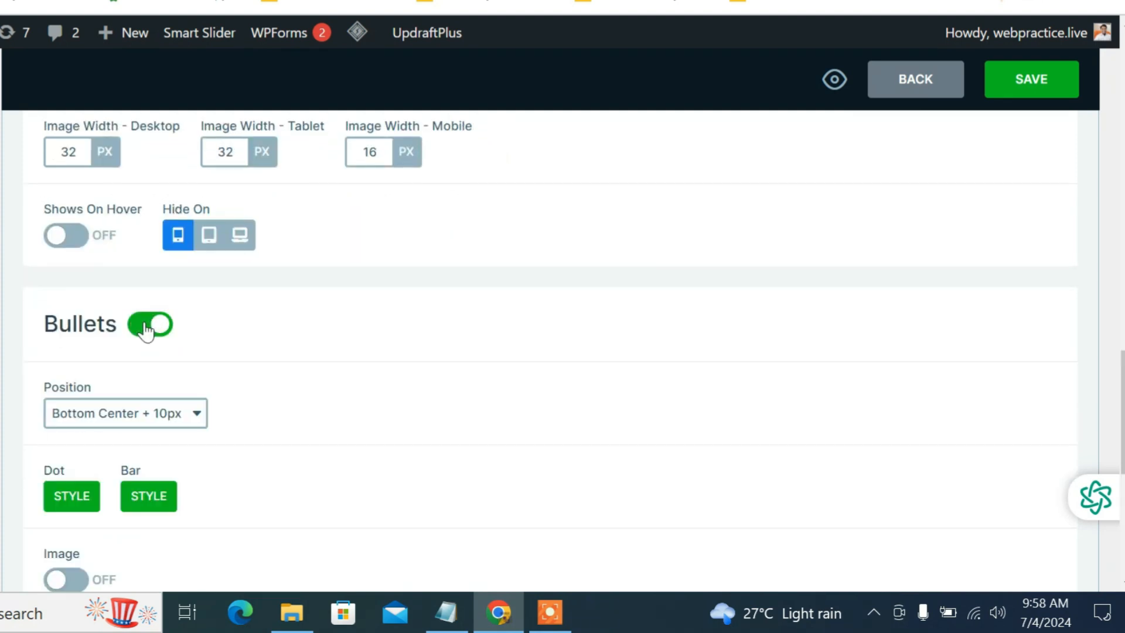
click(147, 327)
scroll(184, 334, down, 2)
click(173, 286)
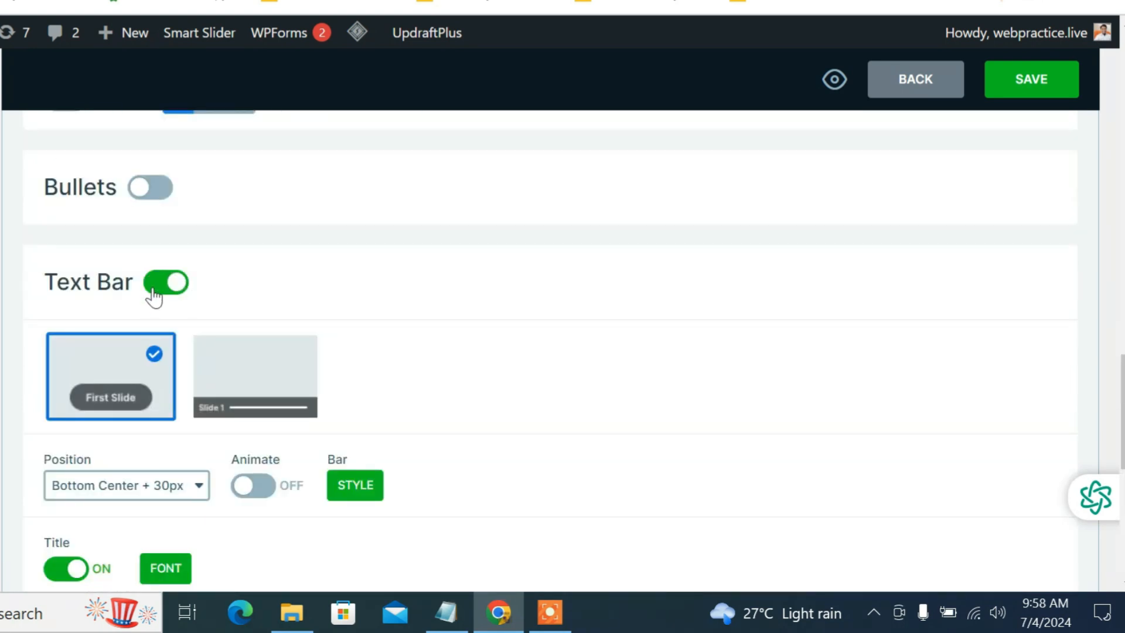
click(152, 290)
- Turn on the Thumbnails control to review its size, position and caption options, and switch it off again
click(196, 384)
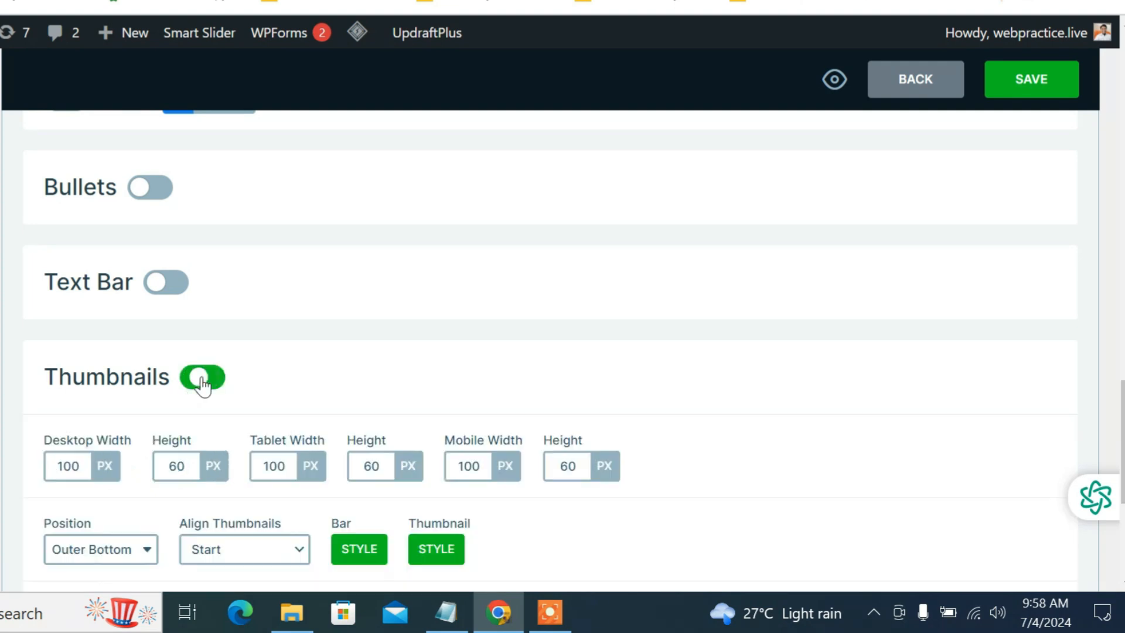
scroll(196, 387, down, 4)
scroll(282, 409, up, 2)
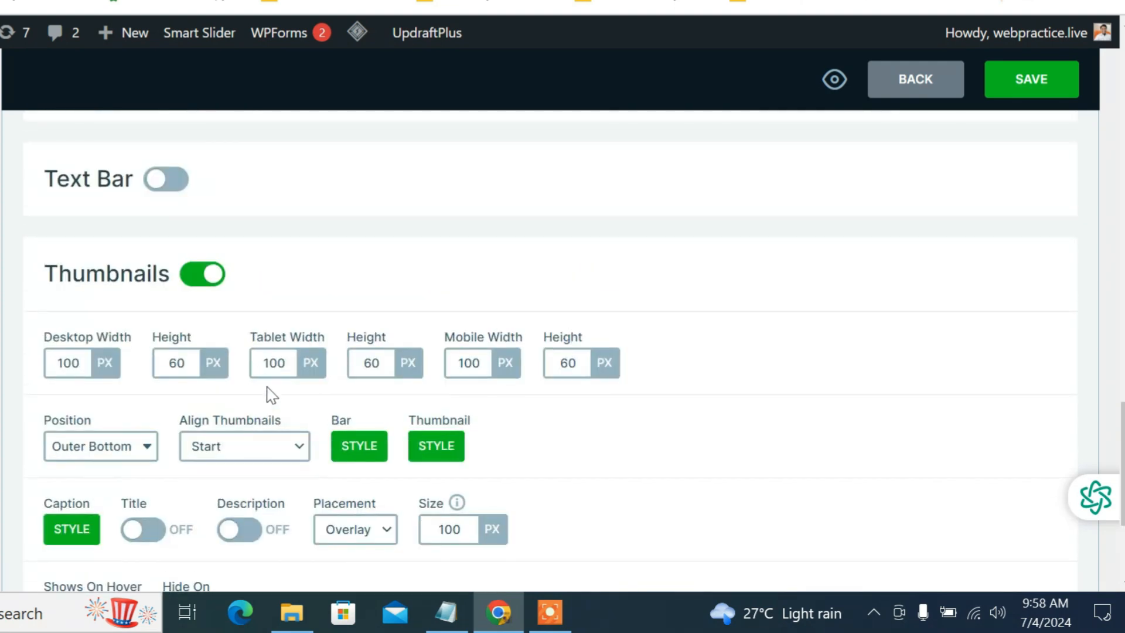
click(187, 270)
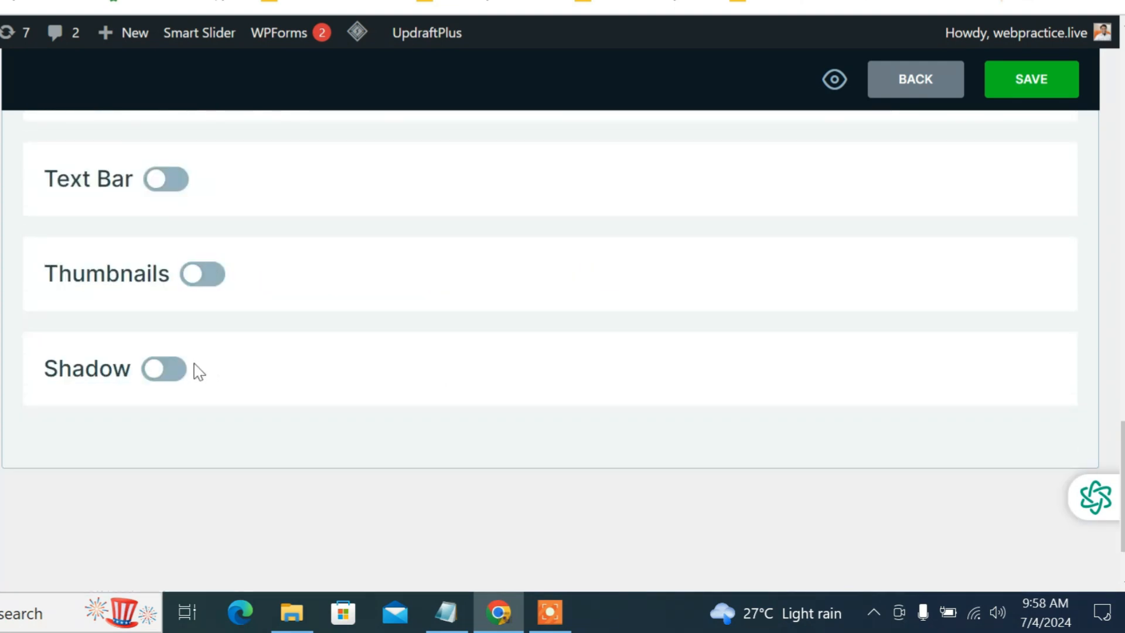
- Turn on the slider's Shadow control and clear the mobile device from its Hide On options
click(169, 377)
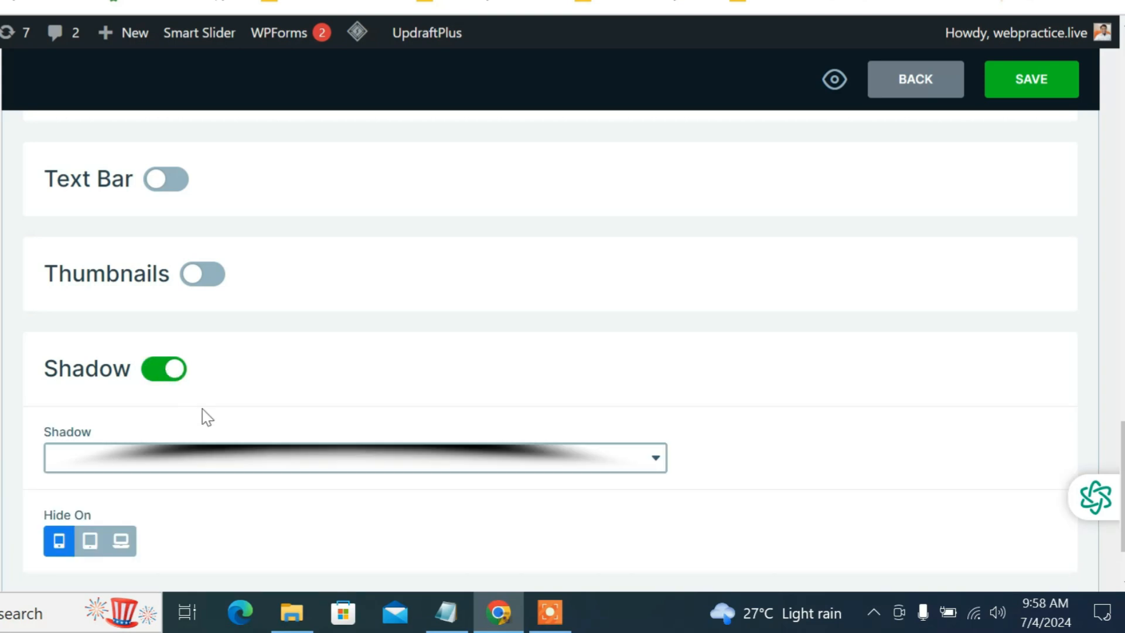
scroll(224, 414, down, 1)
scroll(225, 414, up, 1)
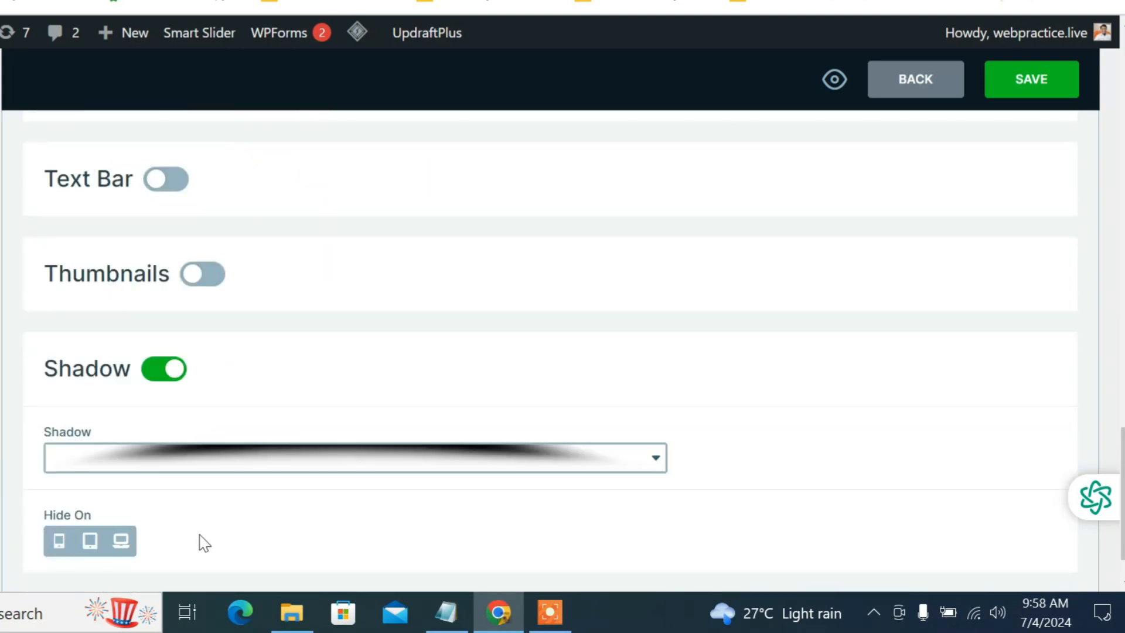
scroll(213, 492, up, 1)
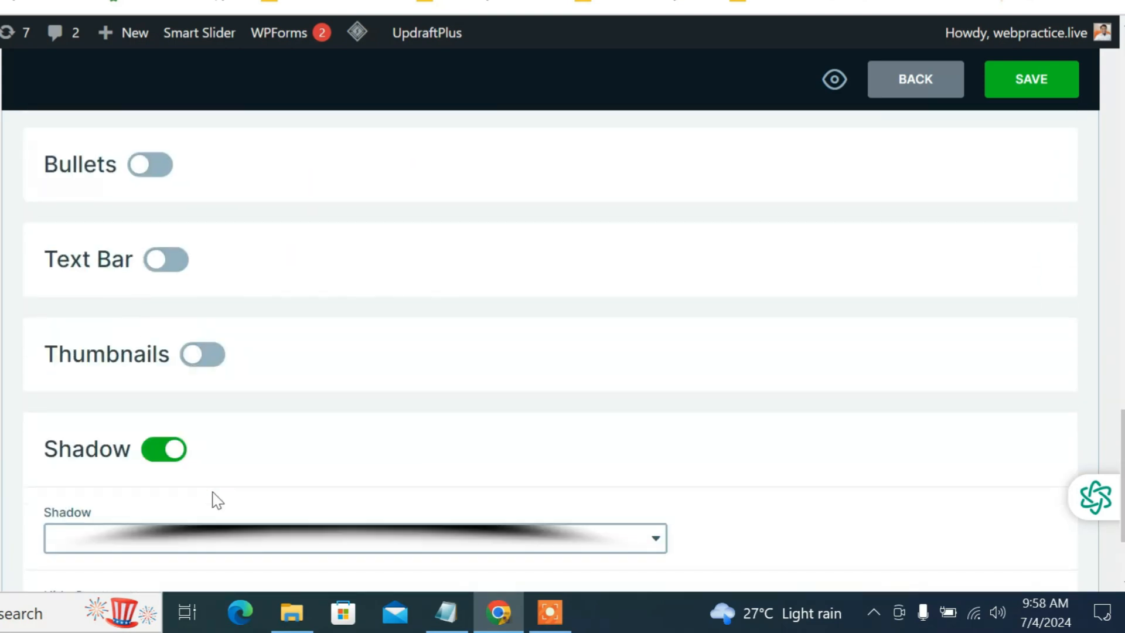
scroll(212, 492, down, 2)
- Open the slider's Animations settings and view the available Main Animation types, leaving Horizontal selected
scroll(214, 497, up, 20)
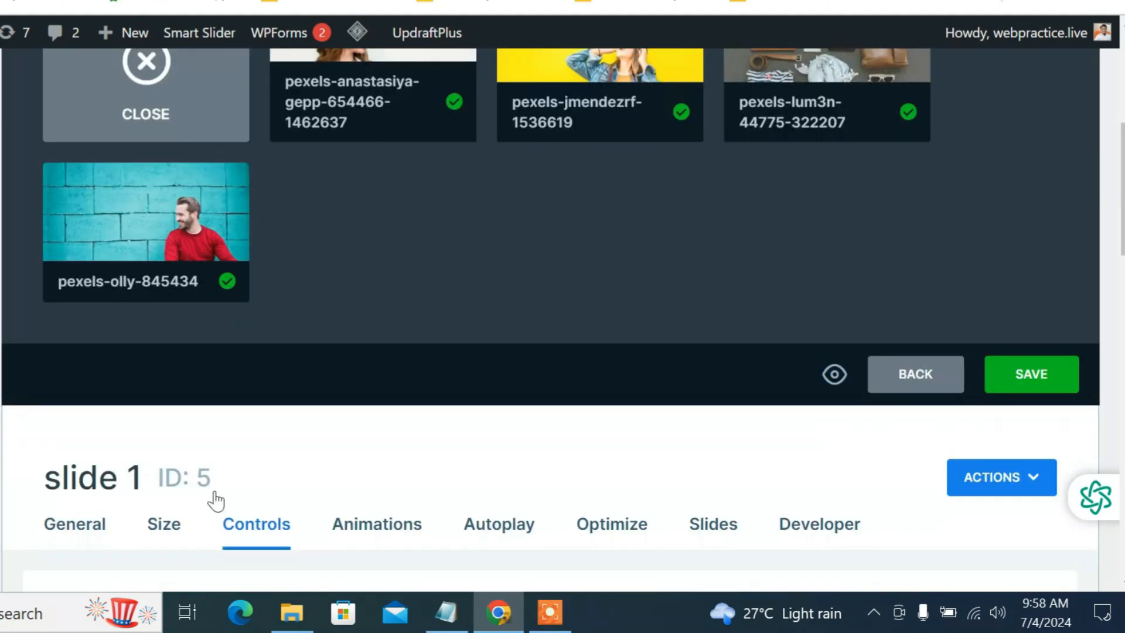
scroll(353, 304, down, 4)
click(370, 286)
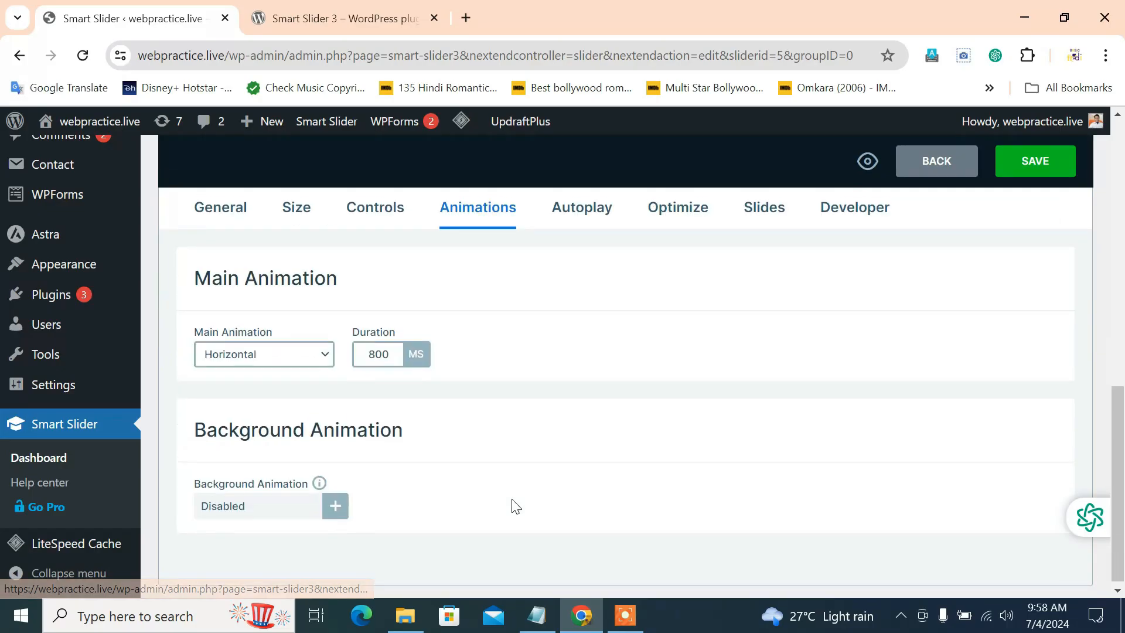
click(296, 356)
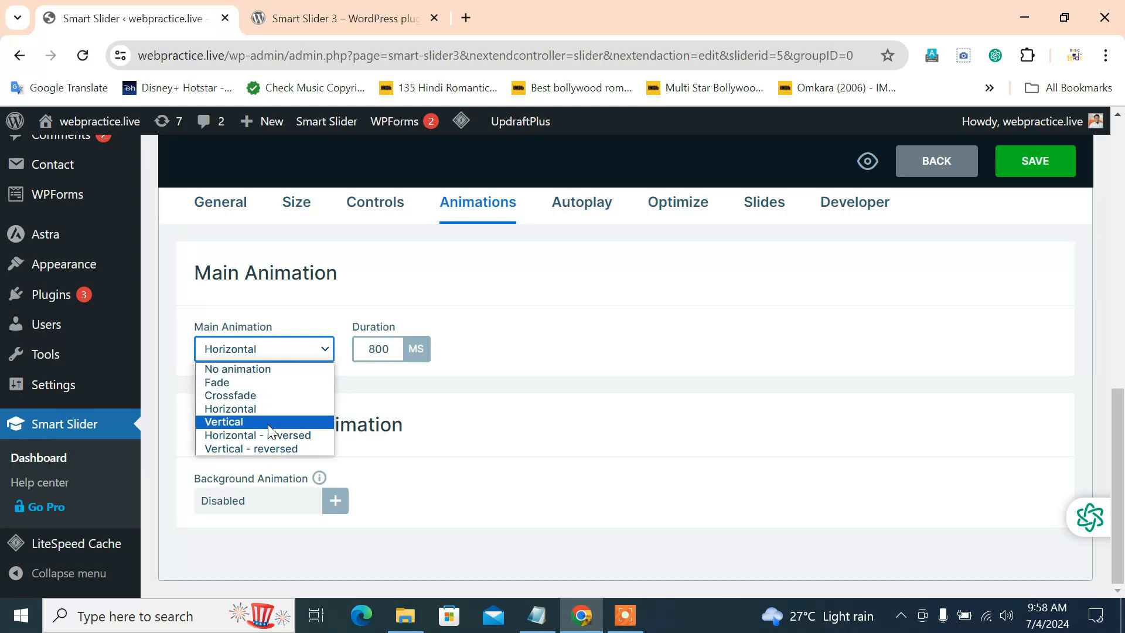
click(415, 443)
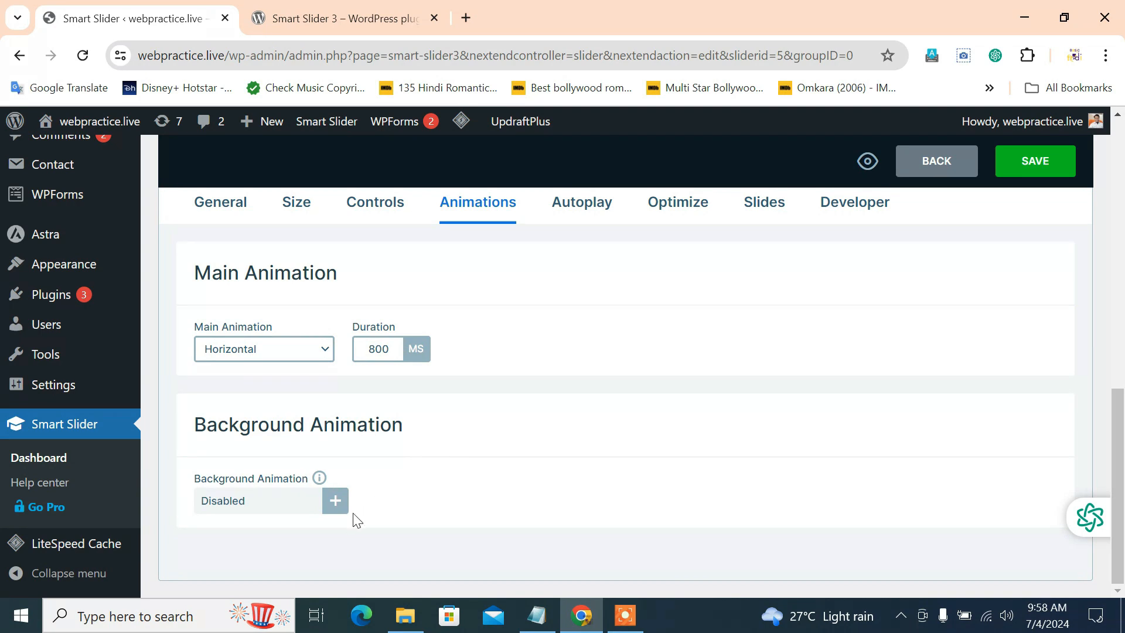
- Open the Background Animation choices and preview the default Zoom out, Fade, Curtain to left and Puzzle effects
click(331, 505)
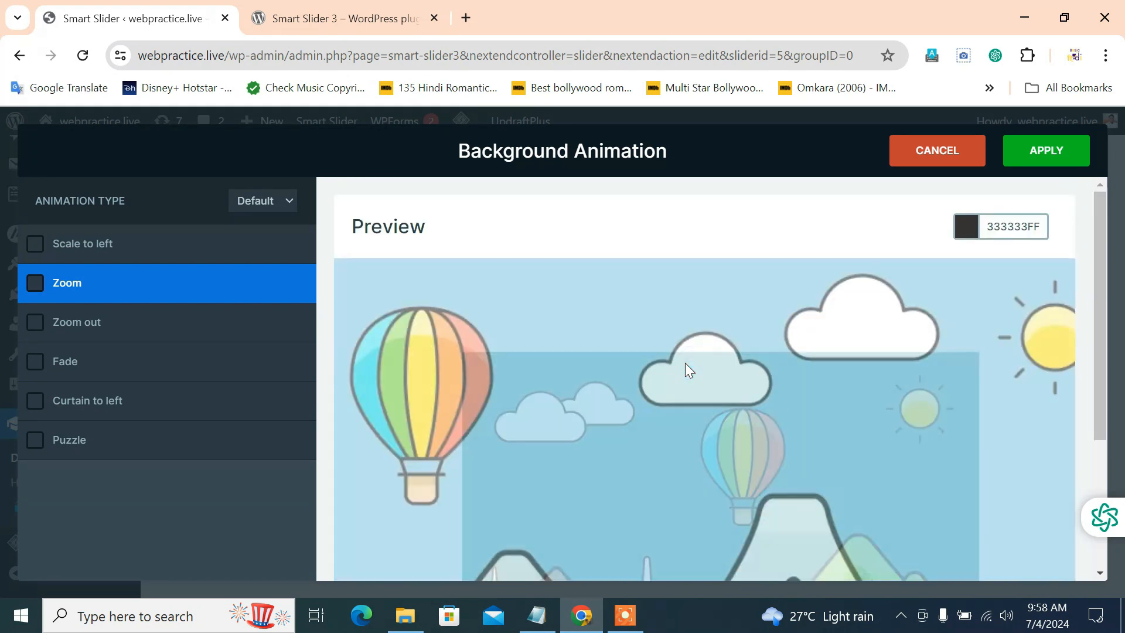
click(63, 331)
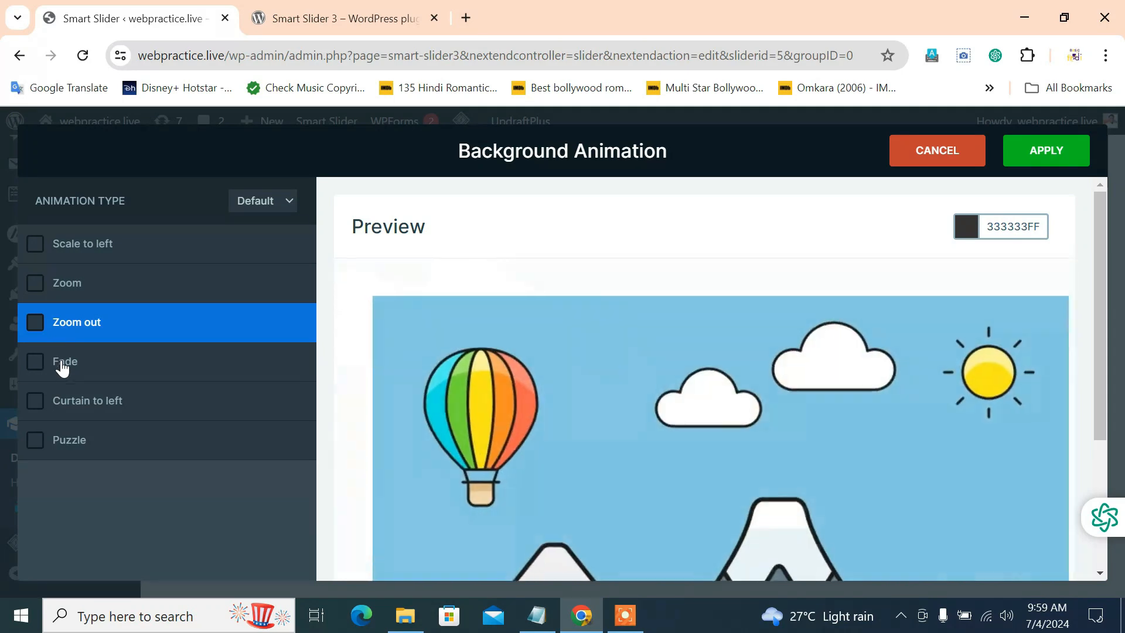
click(58, 363)
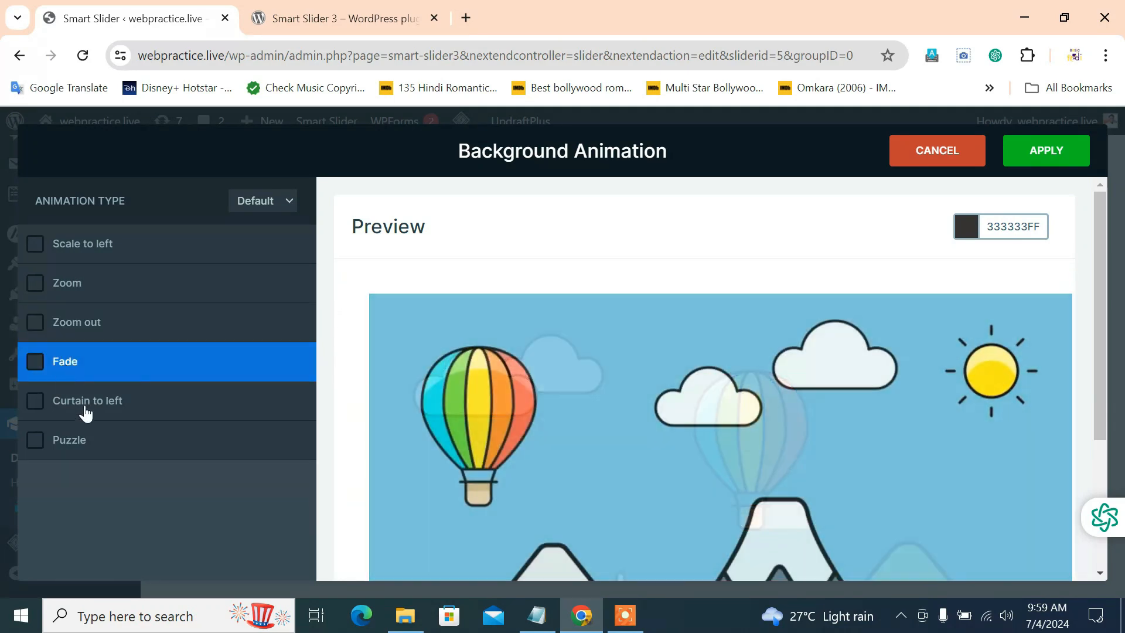
click(84, 414)
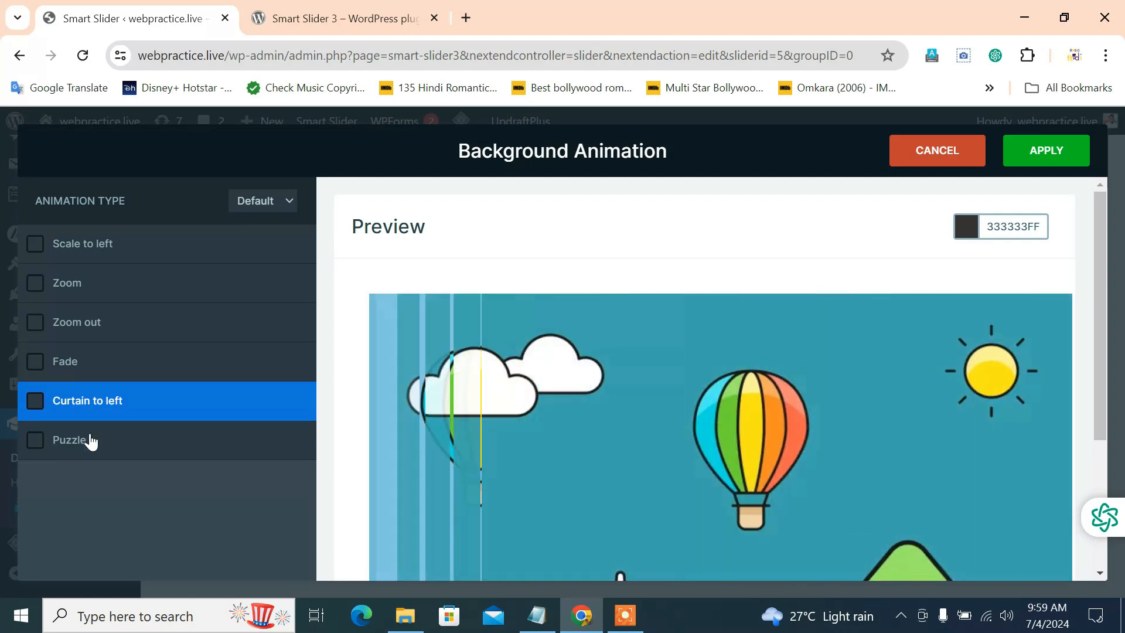
click(91, 442)
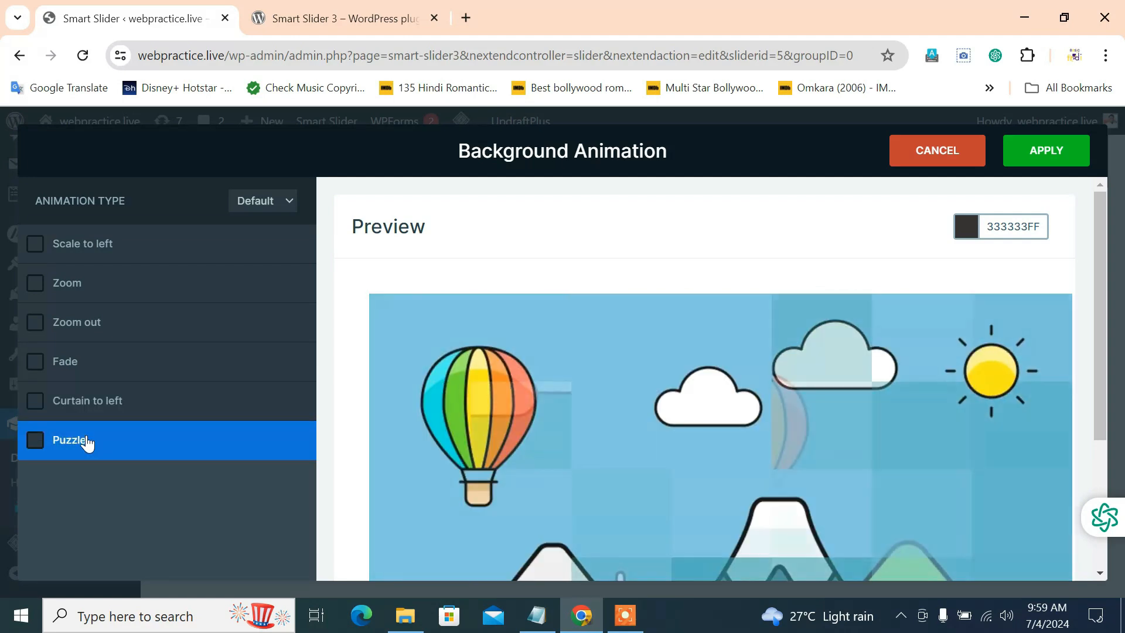
- Switch the background animation type to Vertical and tick Scale to bottom, Curtain to bottom and Curtain to top
click(254, 205)
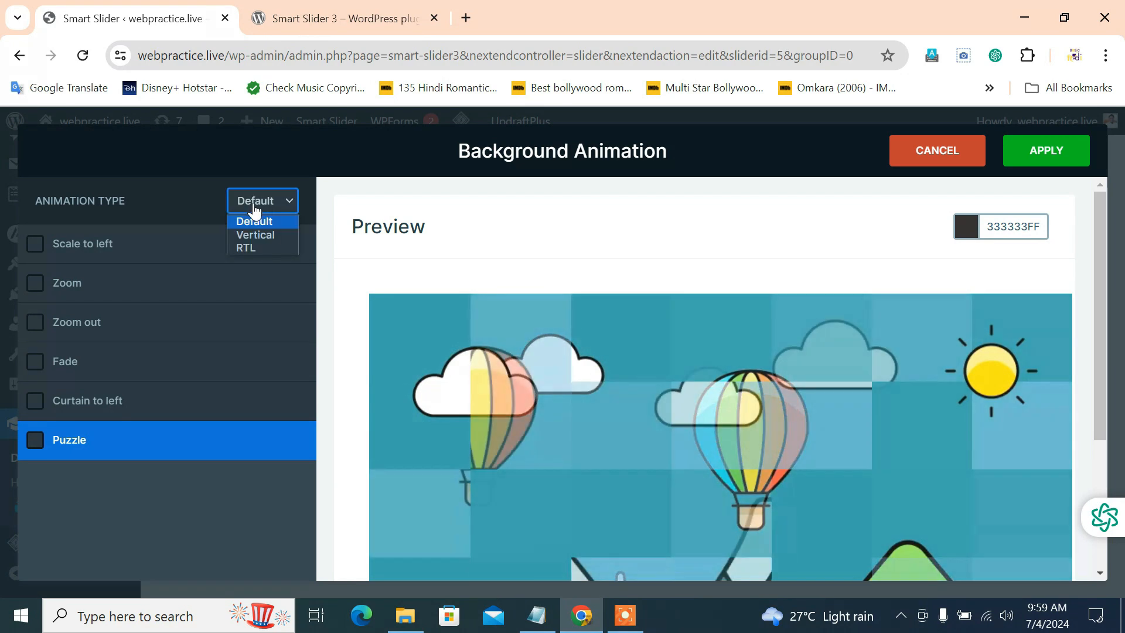
click(267, 237)
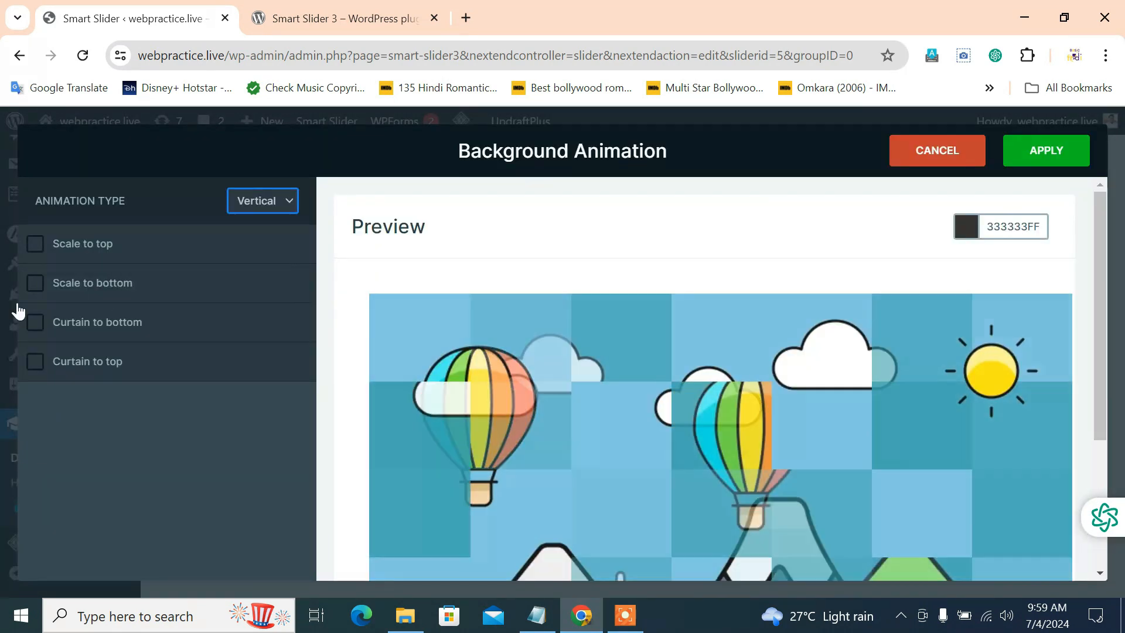
click(36, 285)
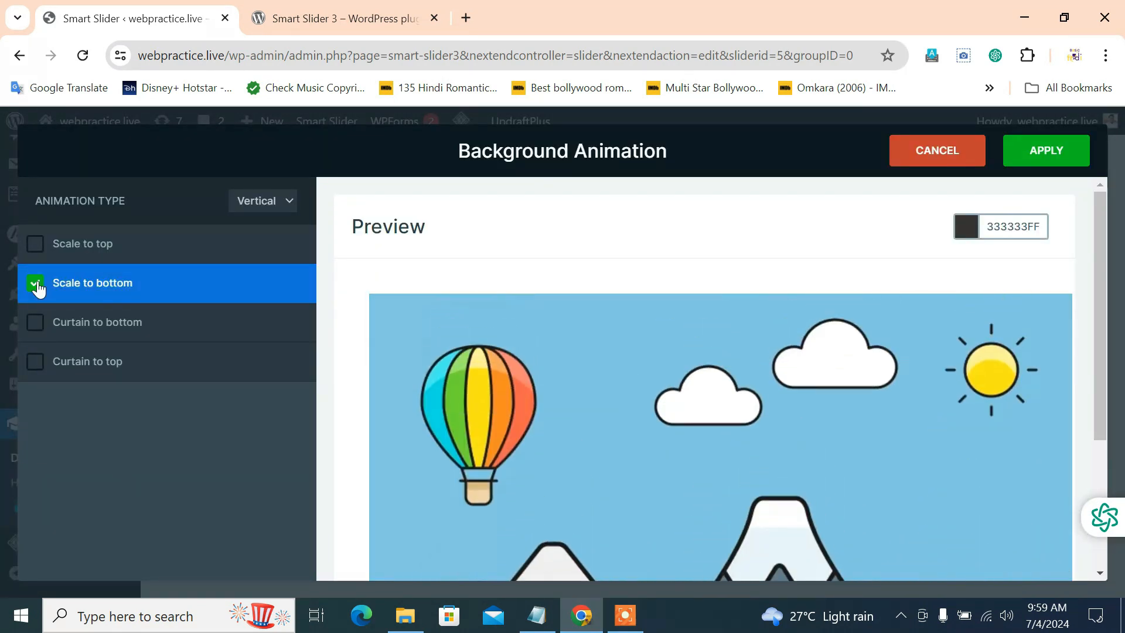
click(41, 330)
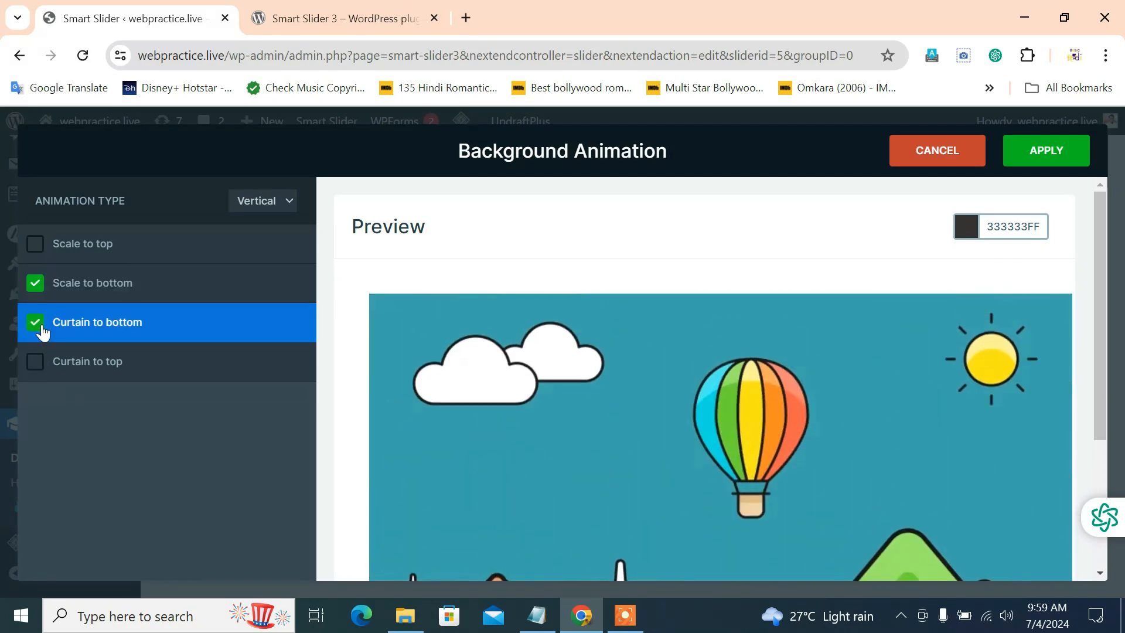
click(34, 361)
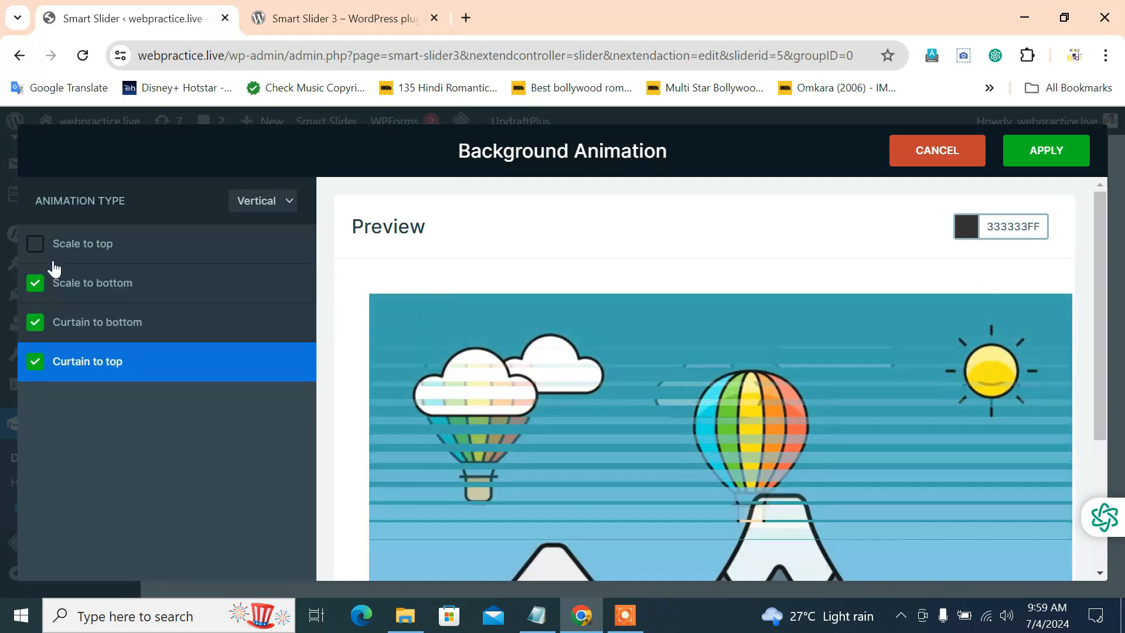
- Clear the ticked vertical animations, previewing Scale to top, and cancel the Background Animation dialog
click(36, 360)
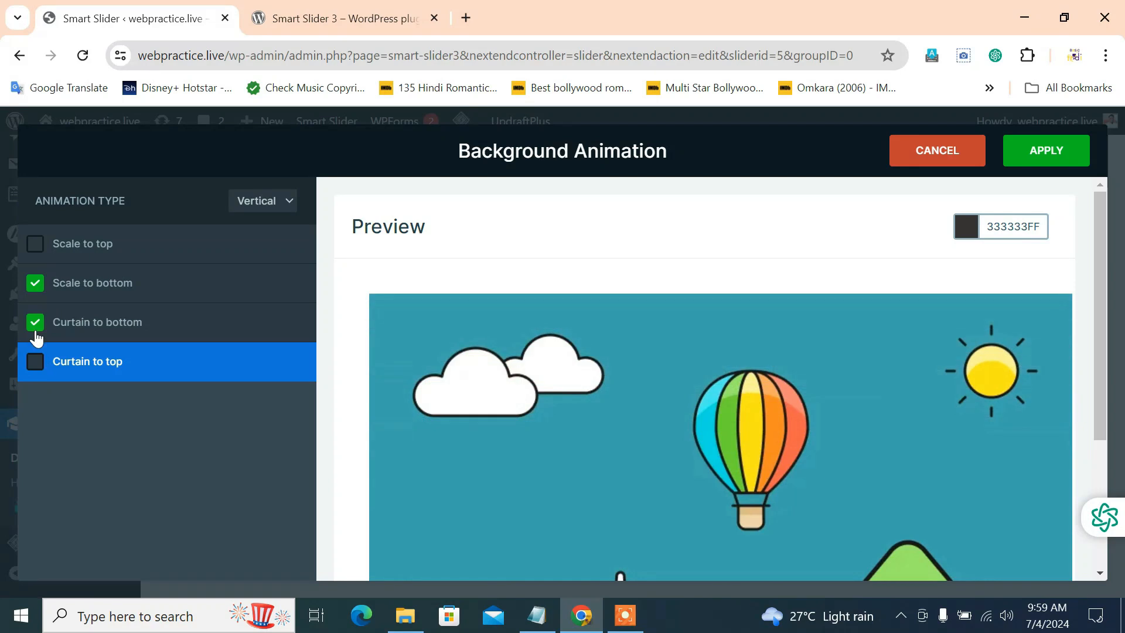
click(36, 330)
click(25, 282)
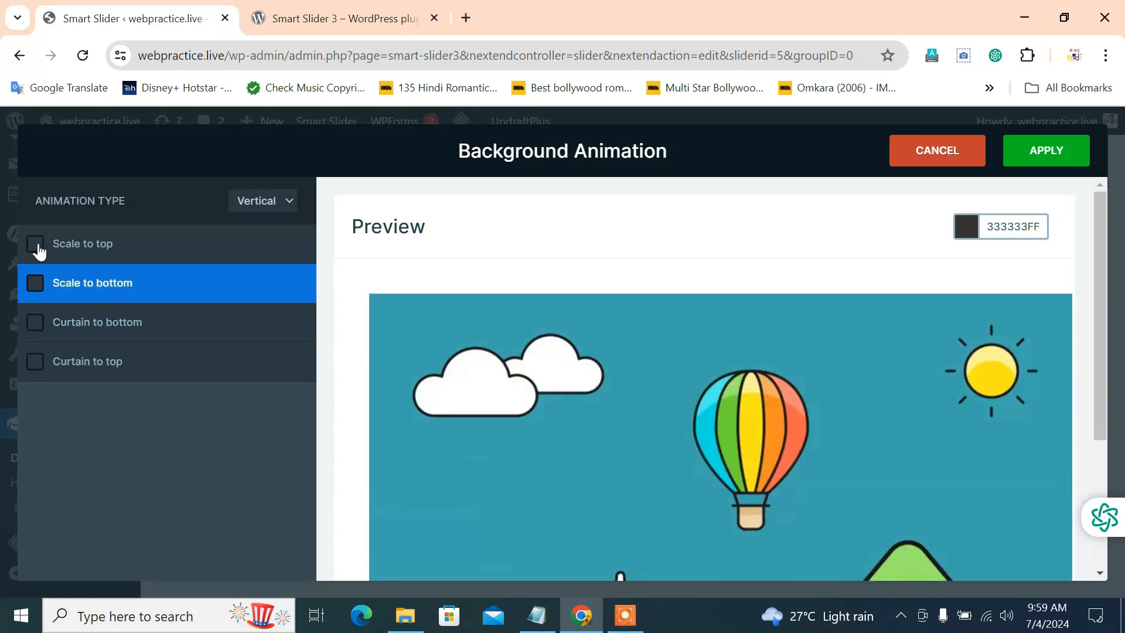
click(38, 246)
click(38, 247)
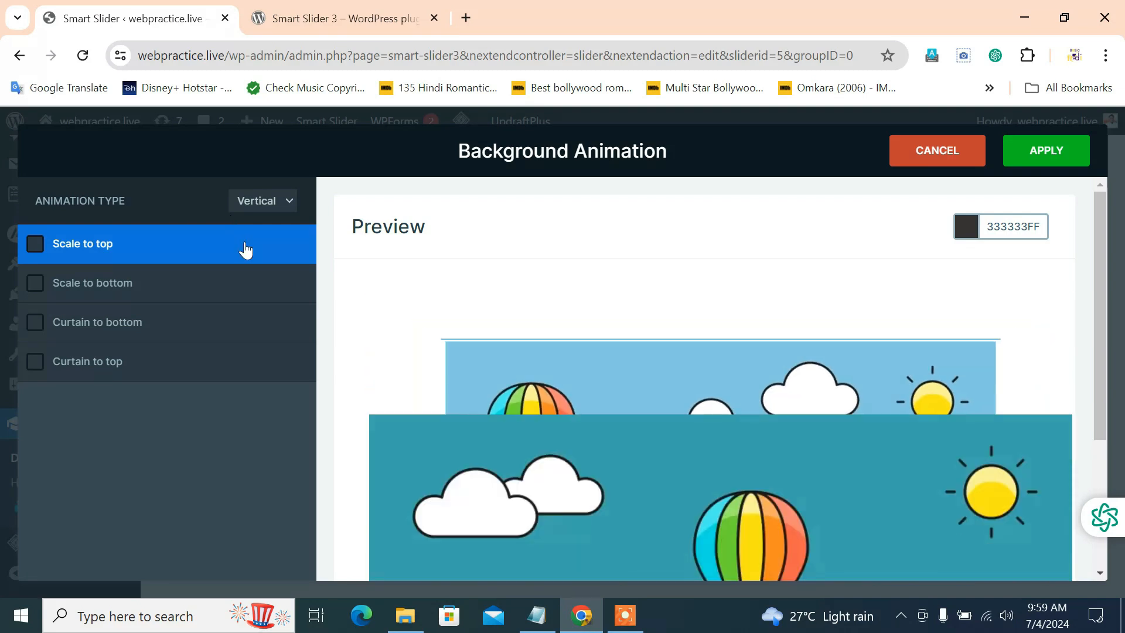
scroll(820, 356, down, 3)
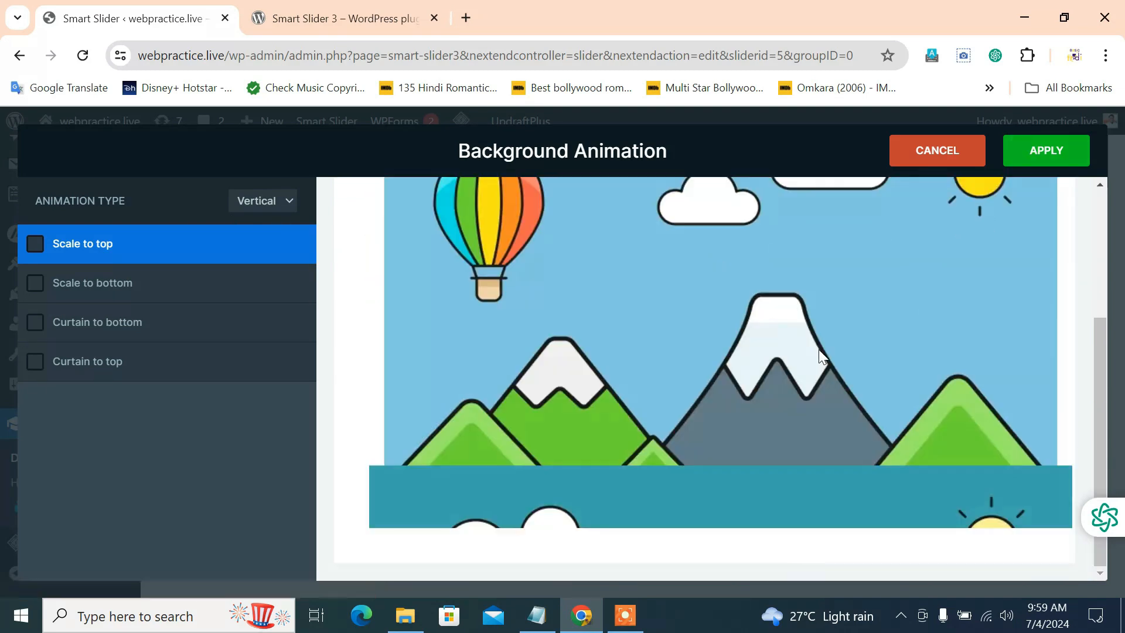
scroll(820, 356, up, 3)
click(938, 150)
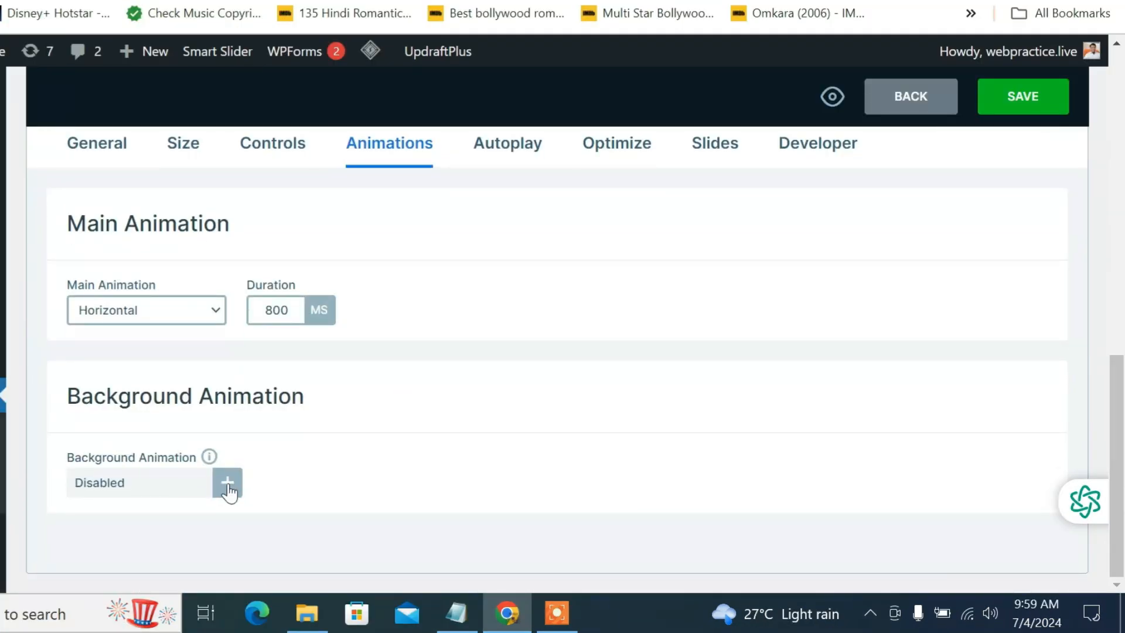
- View the Main Animation setting and its preset Duration choices without changing them
click(183, 320)
click(184, 319)
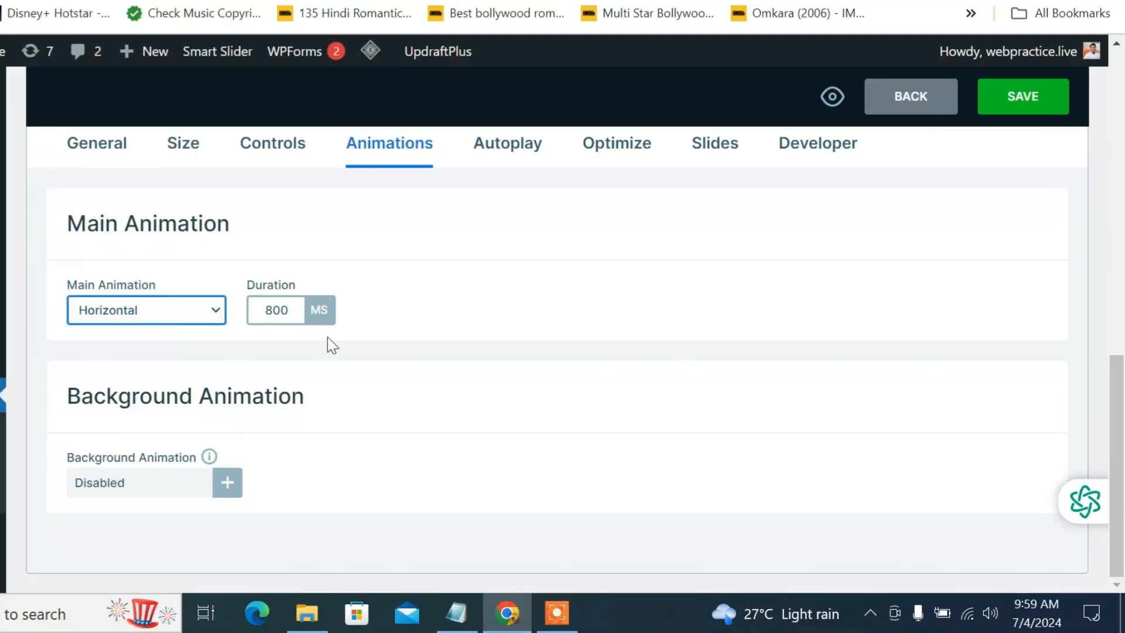
double_click(276, 307)
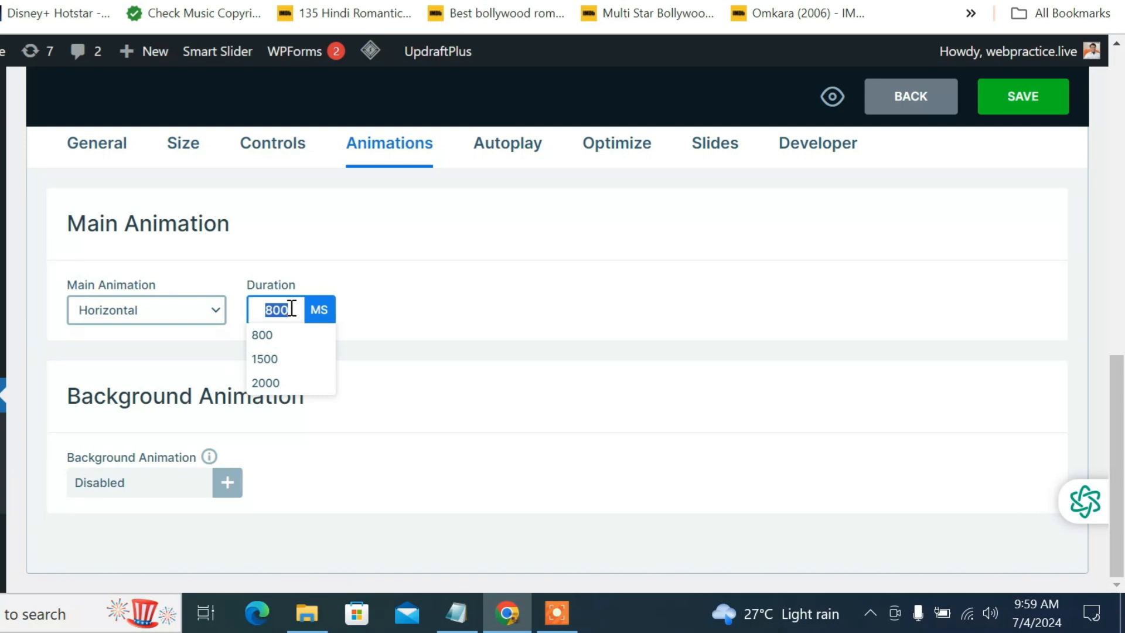
click(374, 349)
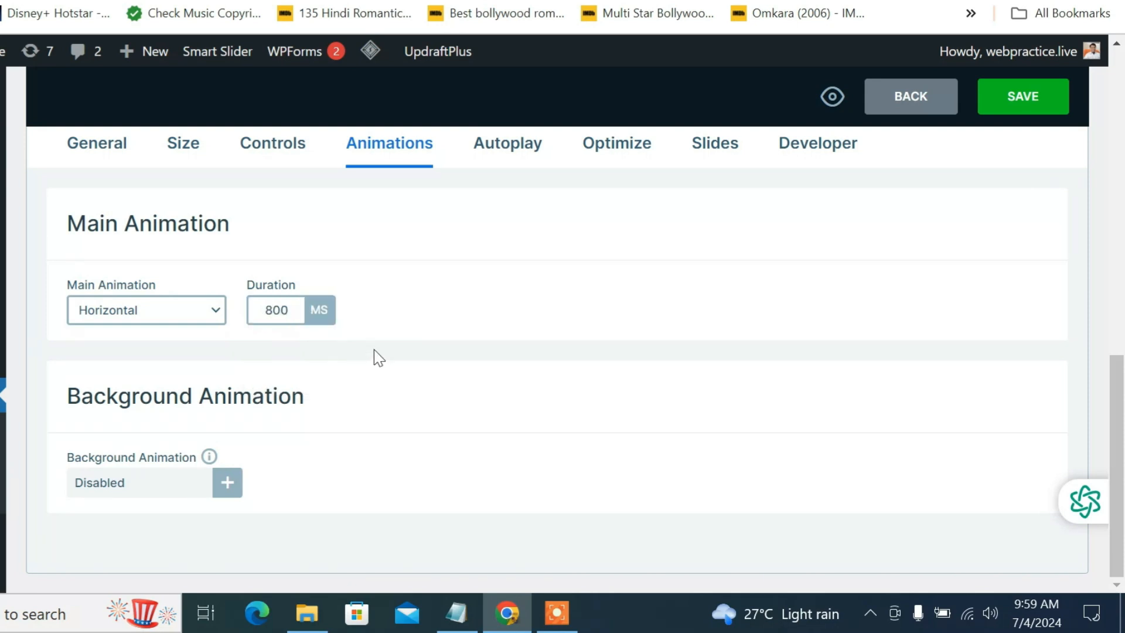
- Turn on Autoplay for the slider and view its slide duration, stop and resume settings
click(519, 143)
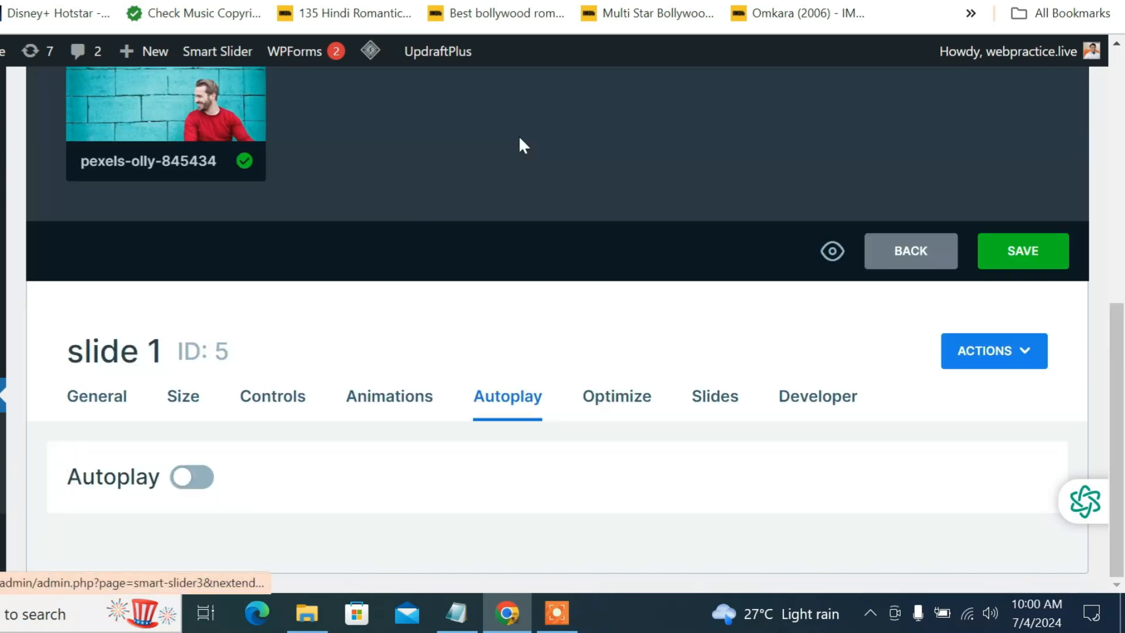
click(204, 482)
scroll(286, 484, down, 5)
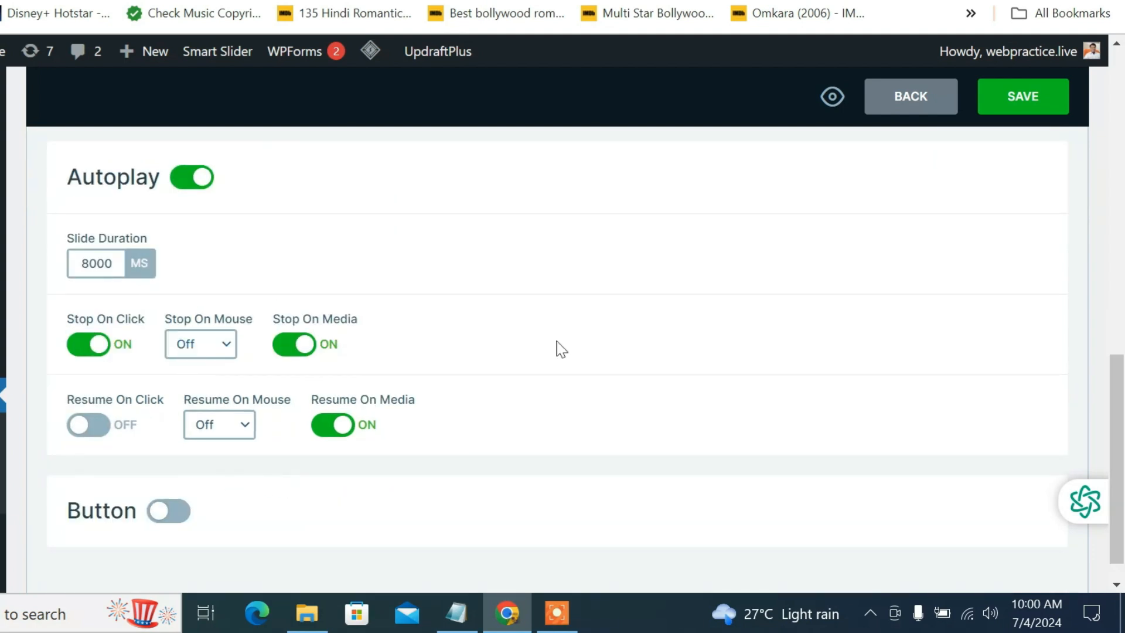
scroll(558, 380, down, 1)
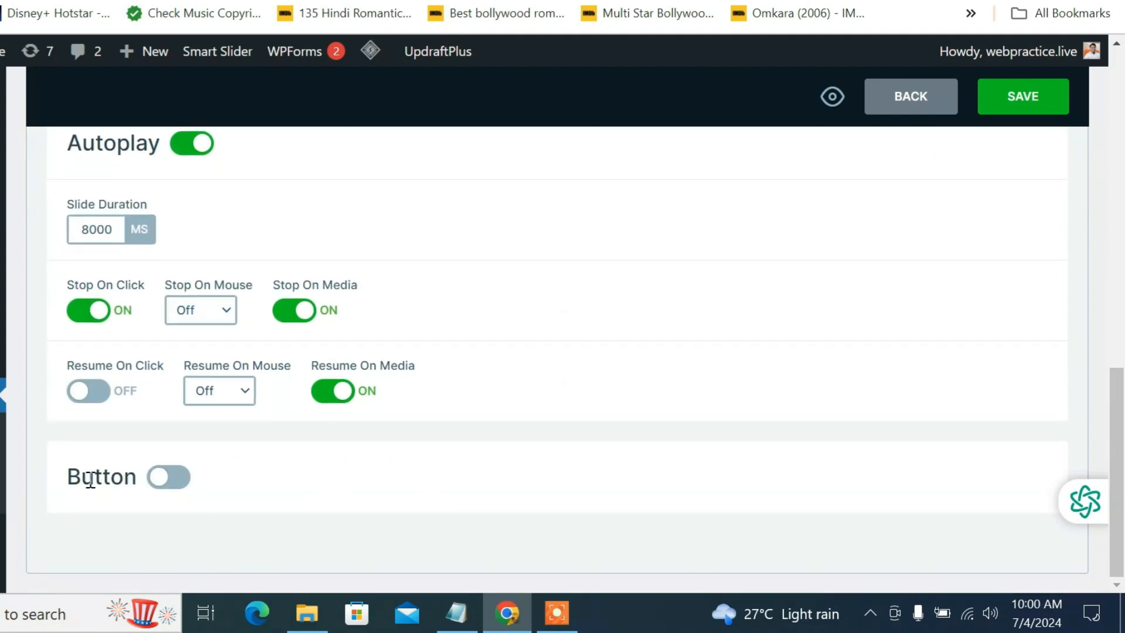
- Turn on the autoplay Button option to view its settings and turn it off again
click(170, 479)
scroll(185, 481, down, 2)
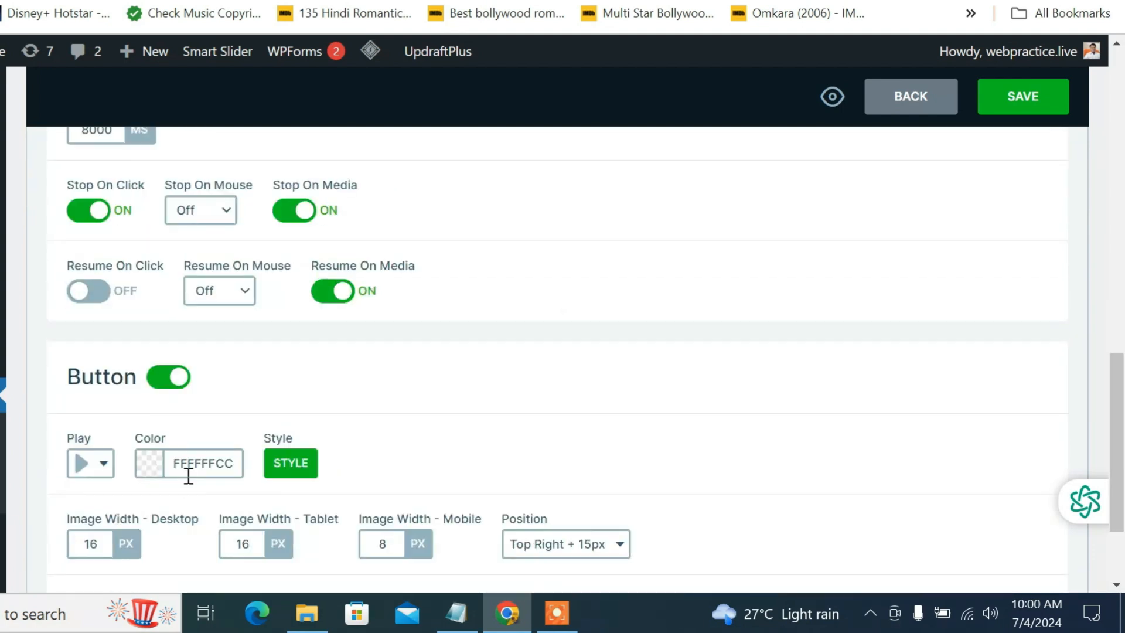
click(160, 391)
scroll(364, 415, up, 7)
scroll(439, 381, down, 3)
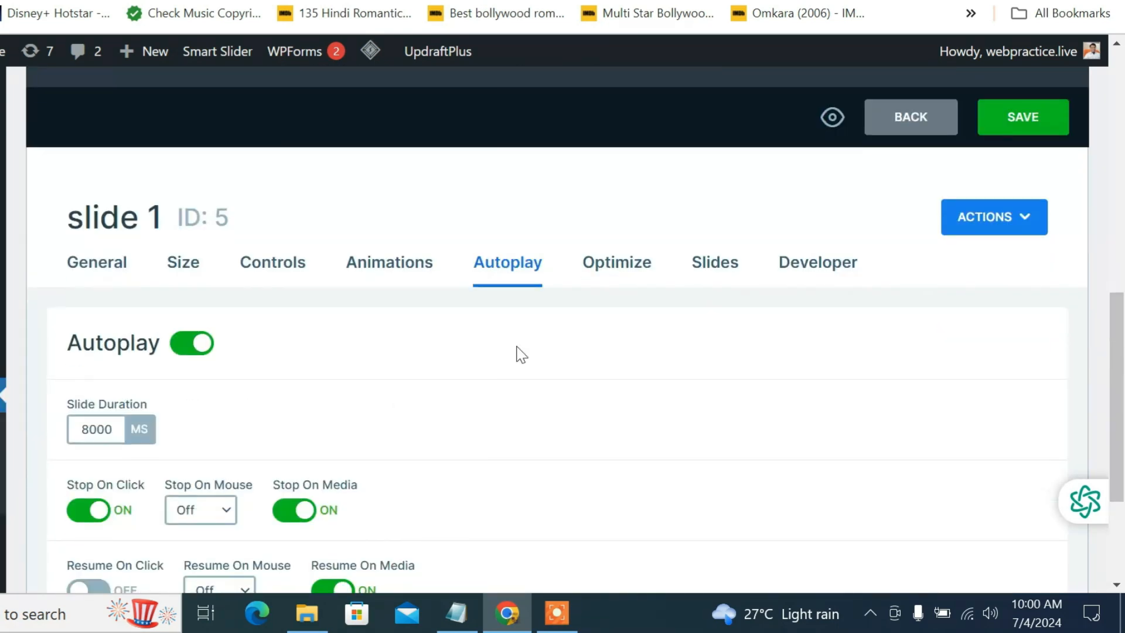
- Look through the slider's Optimize, Slides and Developer settings without changing them
click(615, 268)
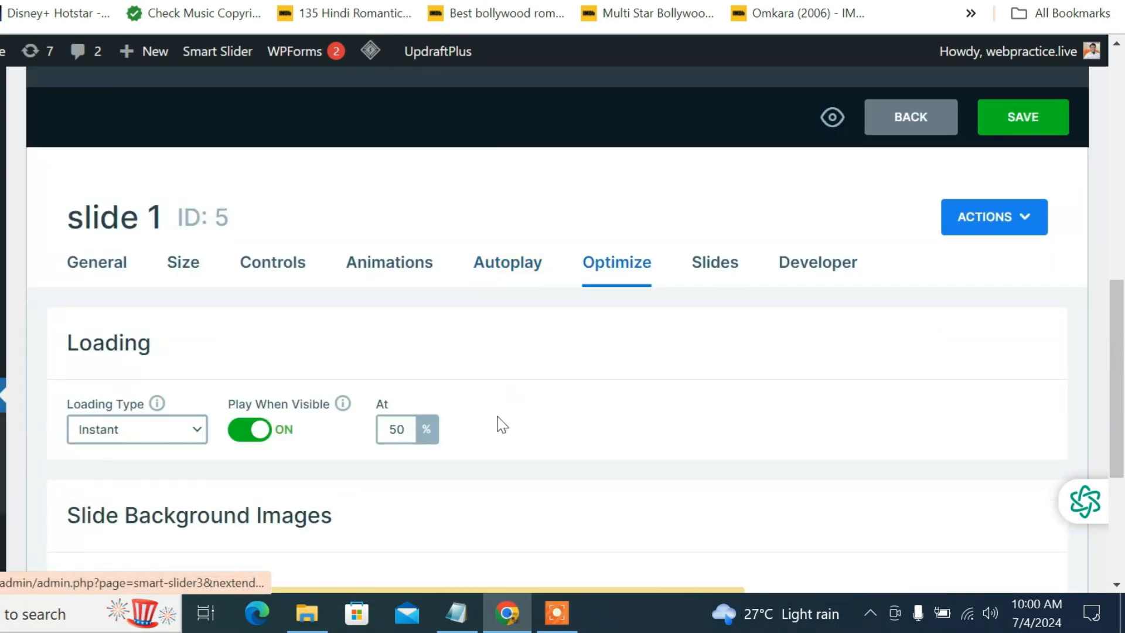
click(700, 263)
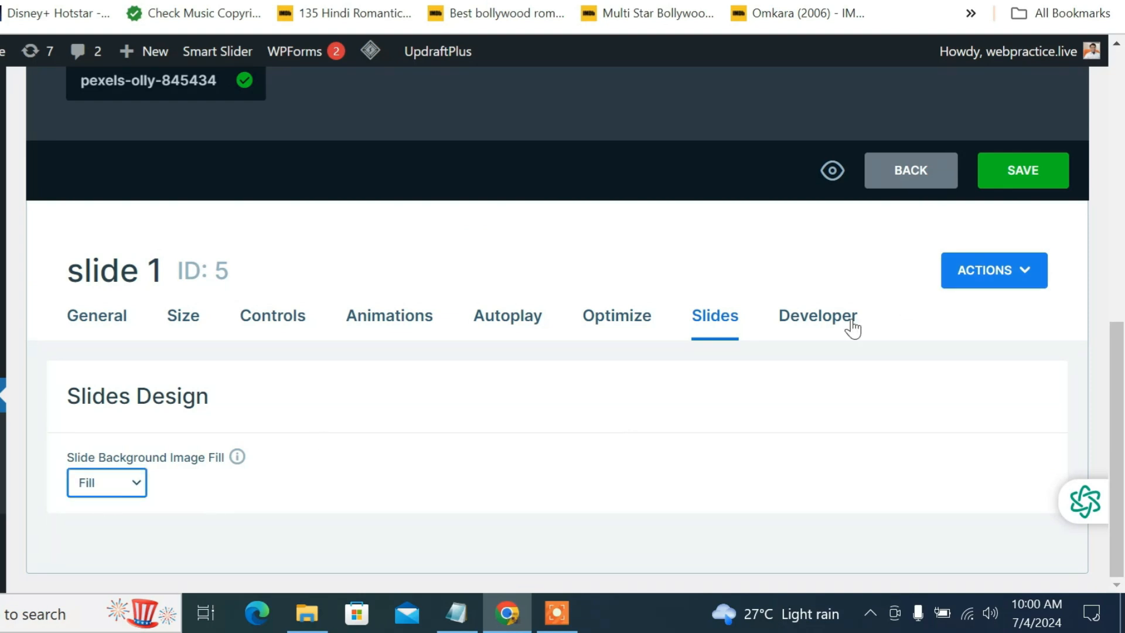
click(847, 326)
scroll(595, 437, down, 5)
scroll(592, 434, down, 5)
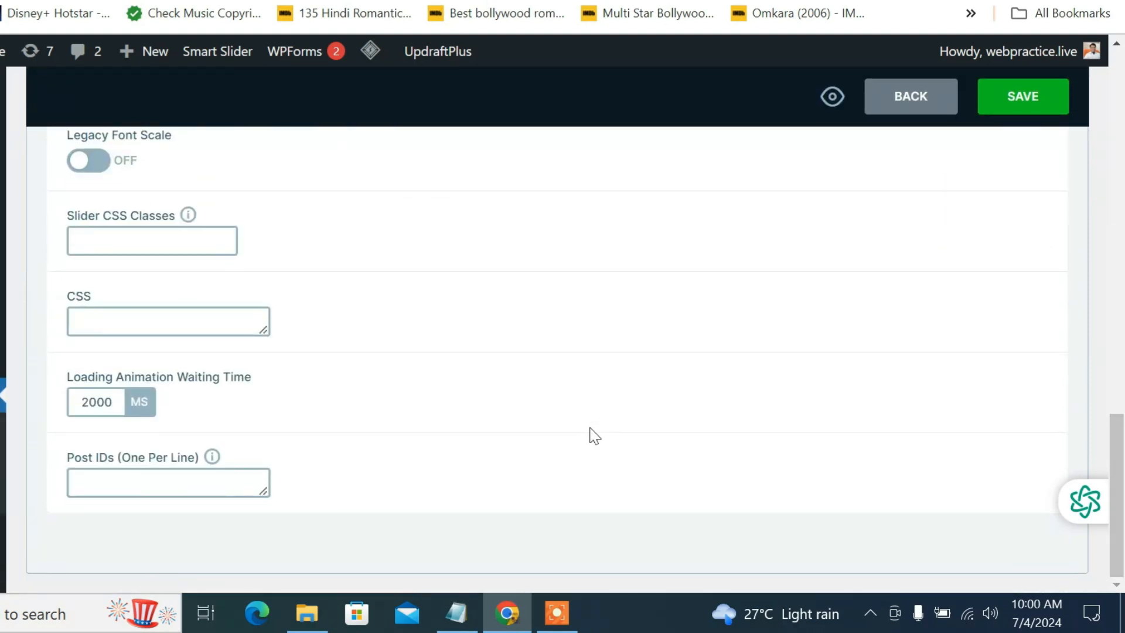
scroll(593, 432, up, 10)
- Review the shortcode and PHP code in the General settings' Publish section and save the slider
click(95, 381)
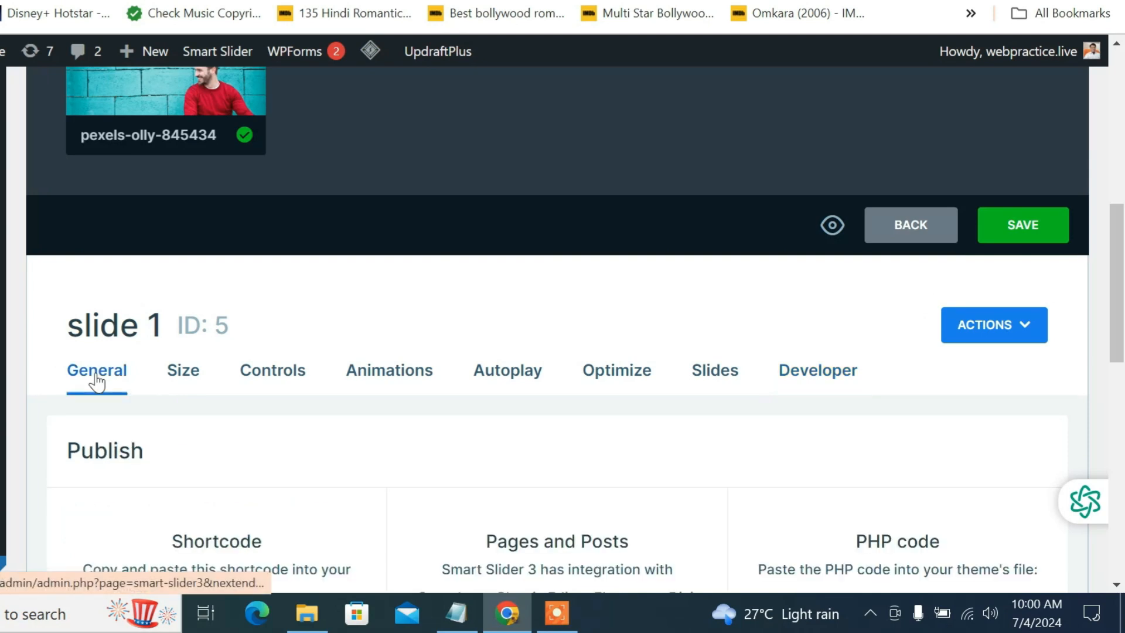
scroll(369, 390, down, 3)
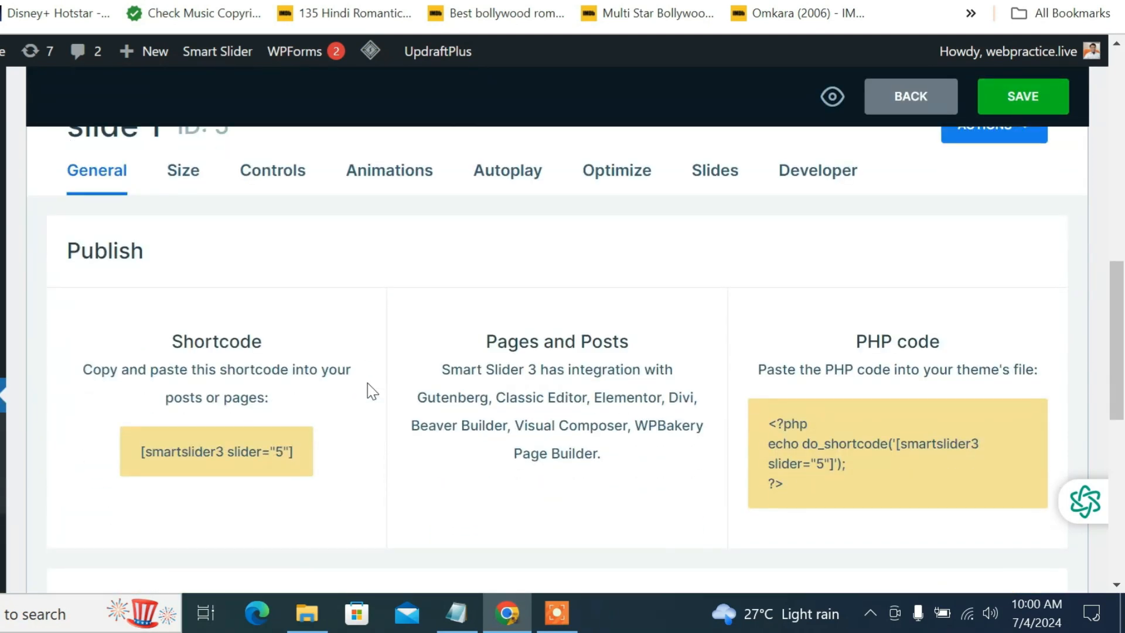
drag(805, 498, 779, 426)
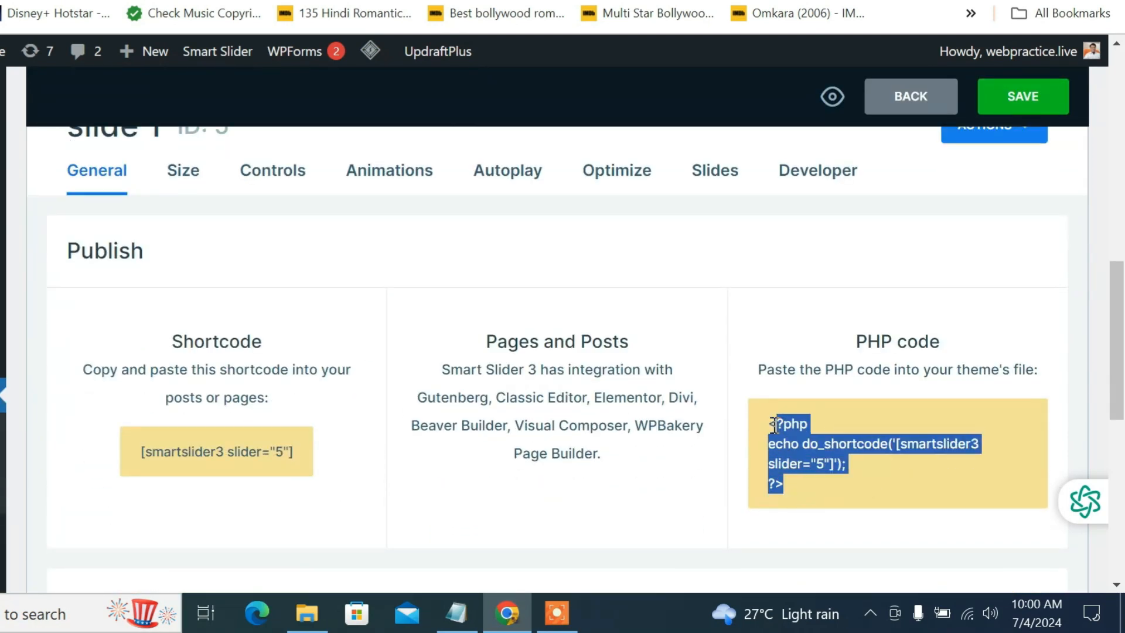
drag(144, 452, 294, 452)
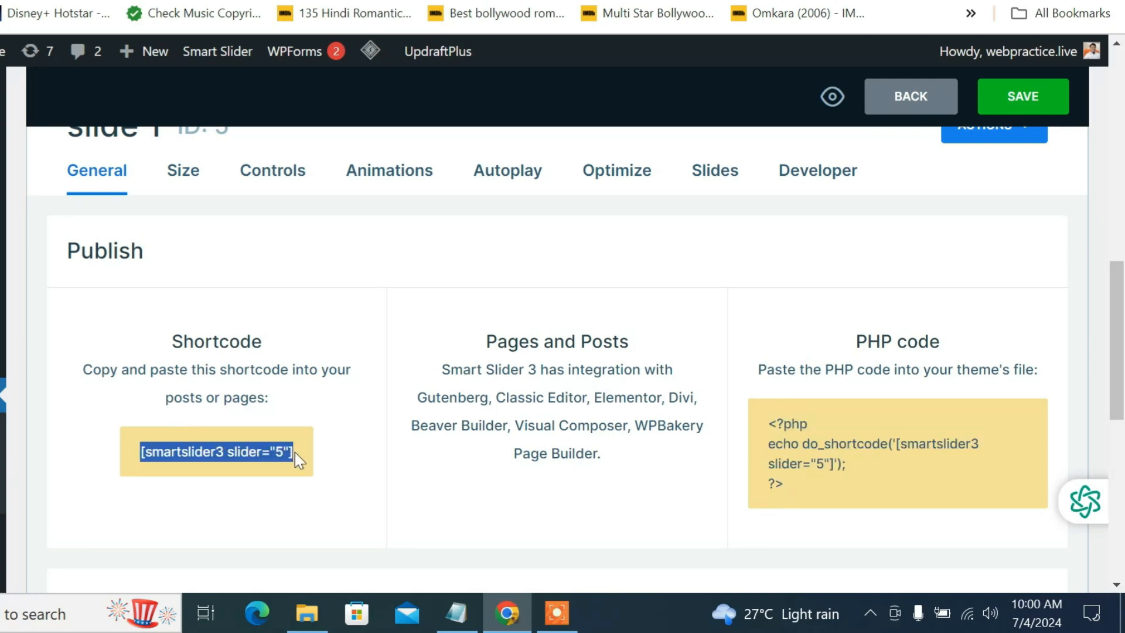
click(1028, 98)
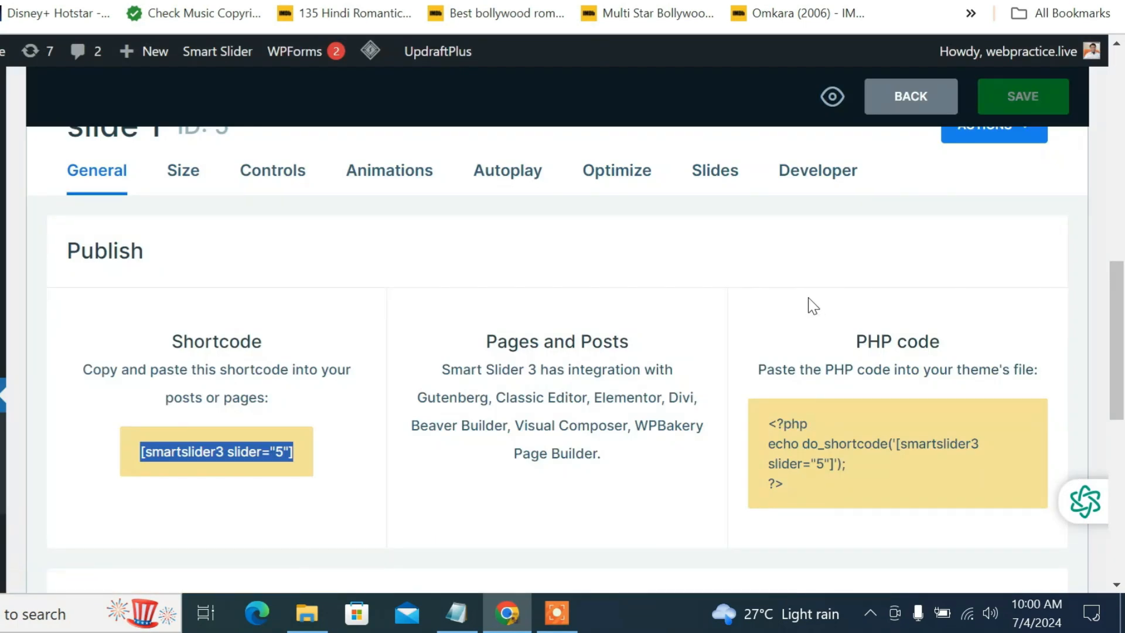
scroll(646, 449, down, 5)
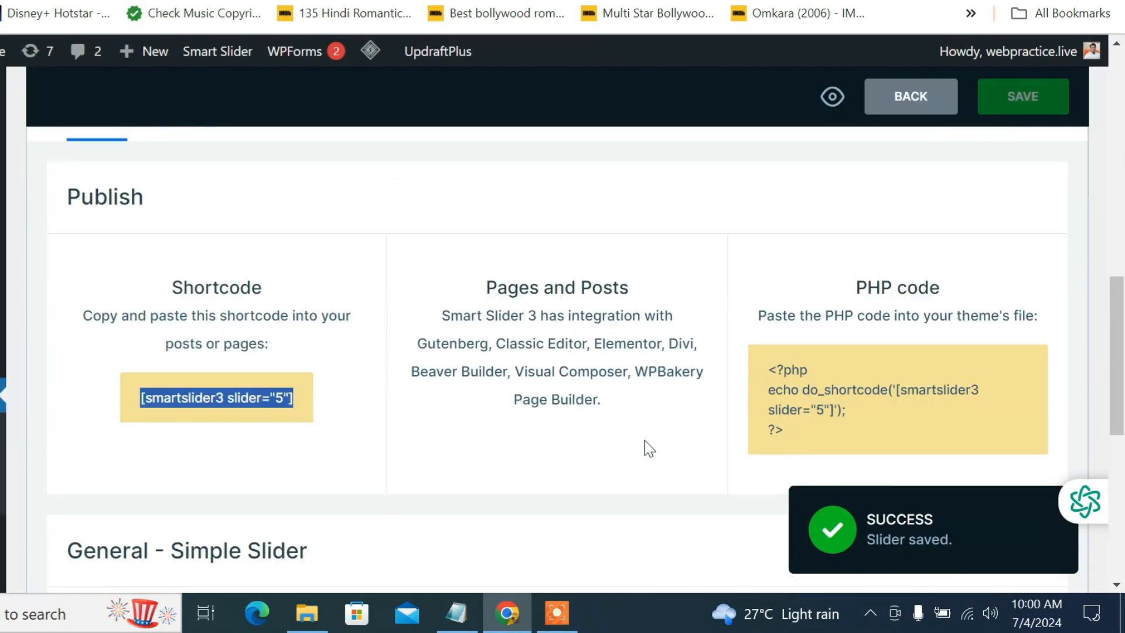
scroll(646, 444, up, 1)
- Open the website's home page in a new browser tab, purge all caches and look over the page
right_click(2, 84)
click(3, 106)
click(77, 1)
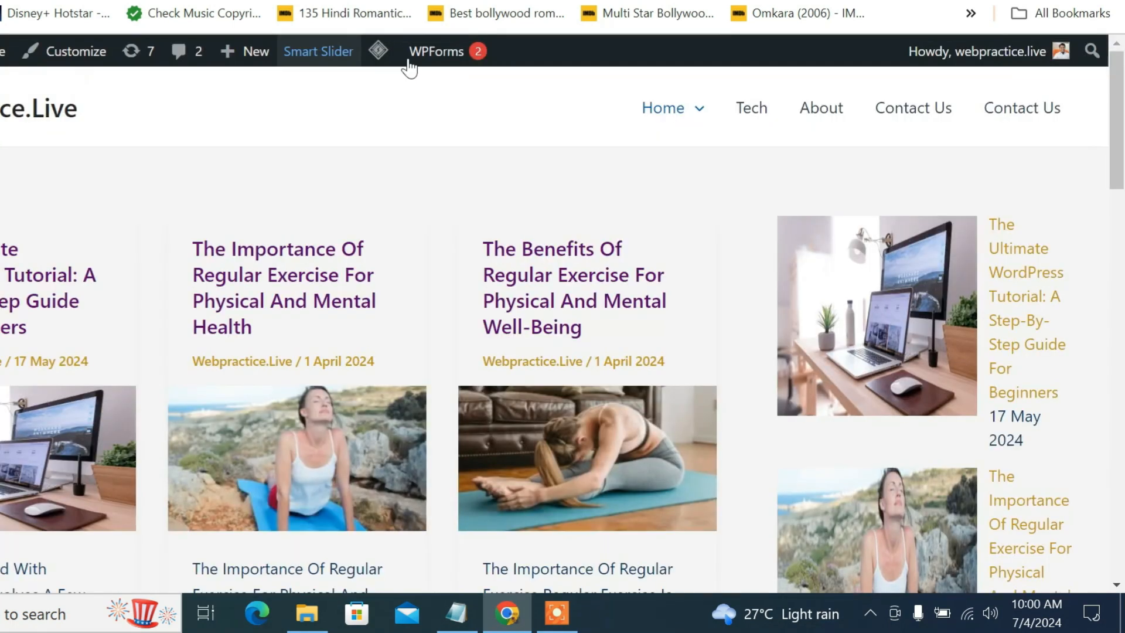
mouse_move(382, 56)
click(392, 140)
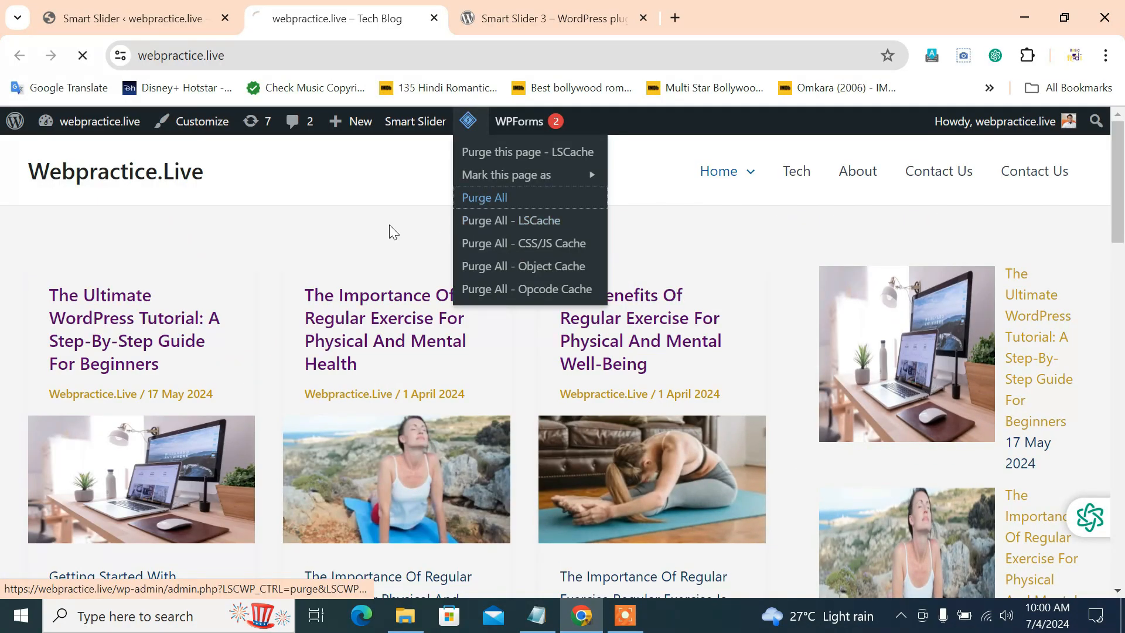
scroll(380, 227, down, 10)
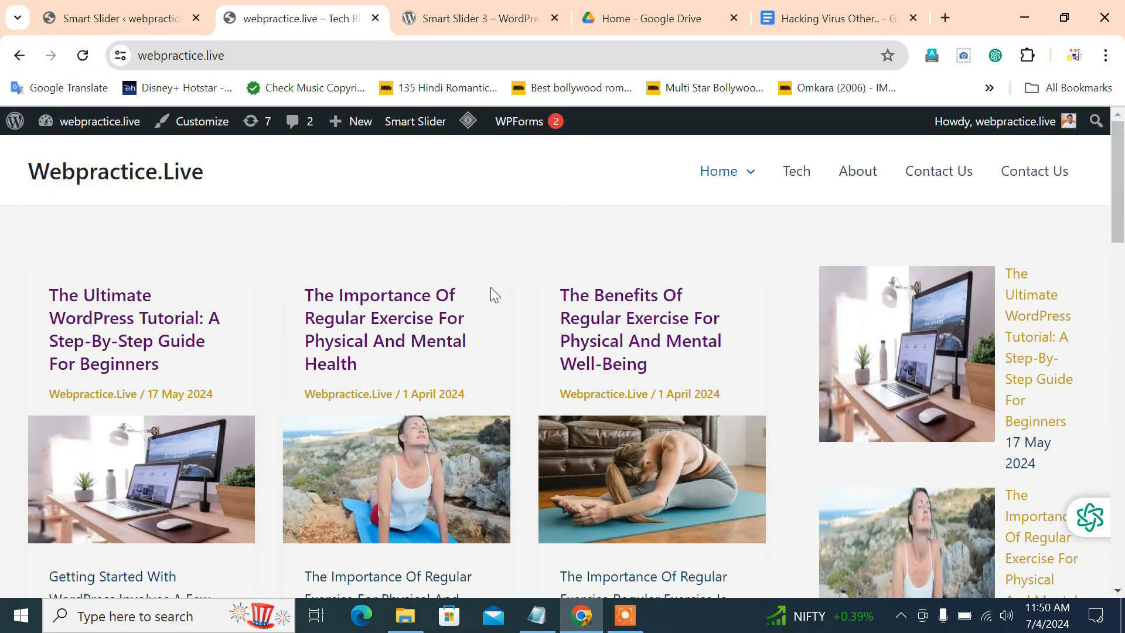
scroll(515, 308, down, 3)
scroll(515, 307, up, 3)
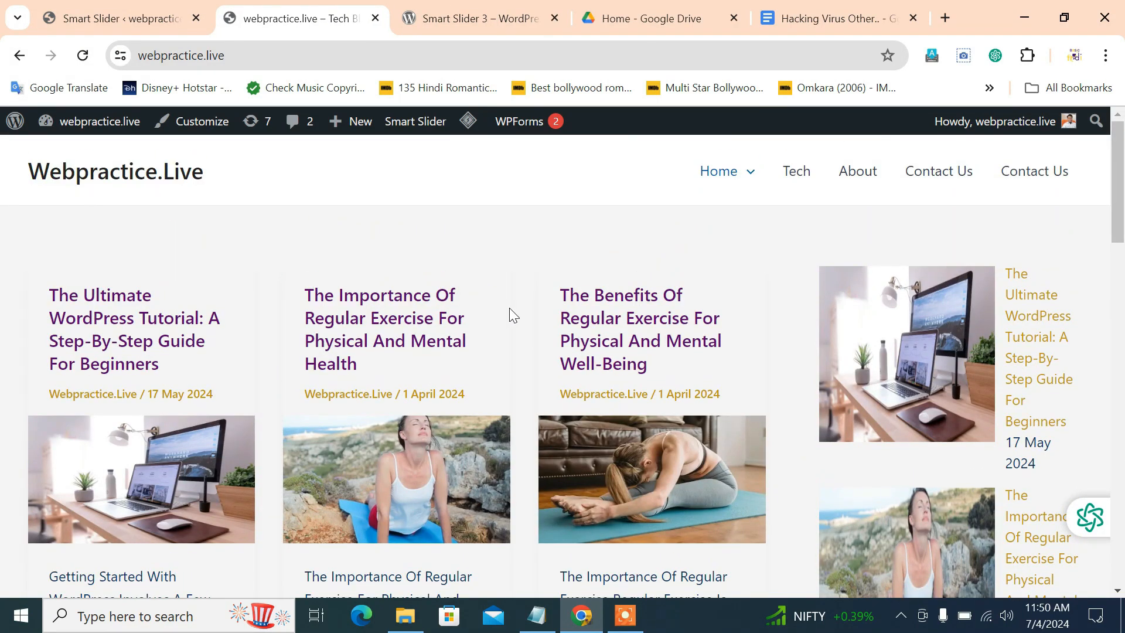
- Return to the slider's Publish section and copy the PHP code meant for the theme's file
click(146, 27)
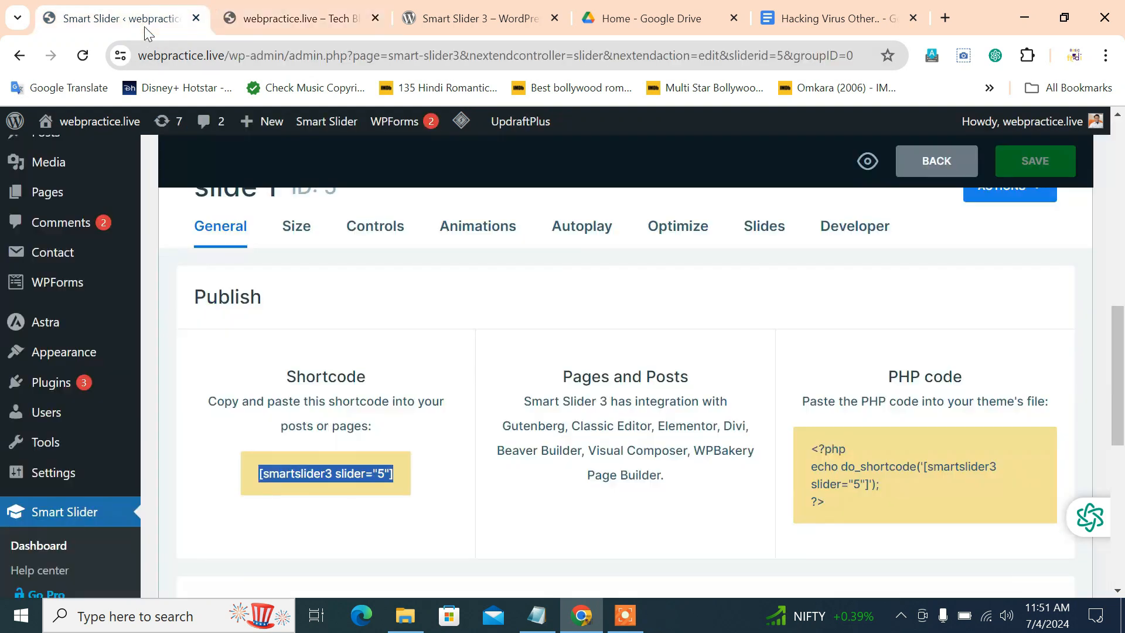
scroll(515, 371, up, 1)
scroll(365, 337, down, 2)
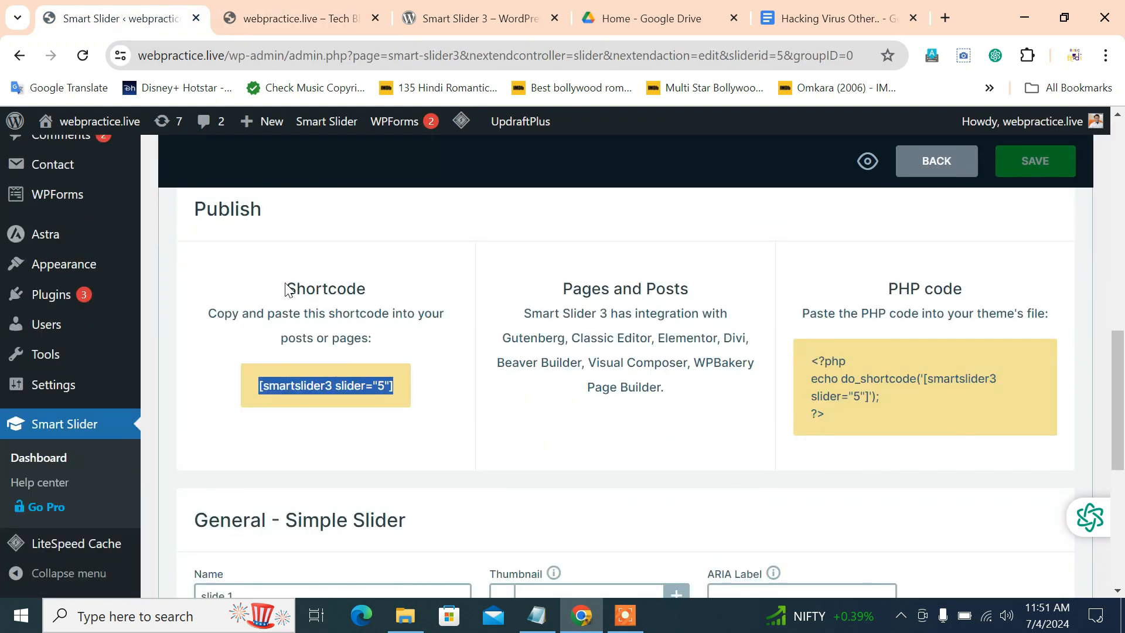
drag(890, 285, 1002, 294)
click(990, 295)
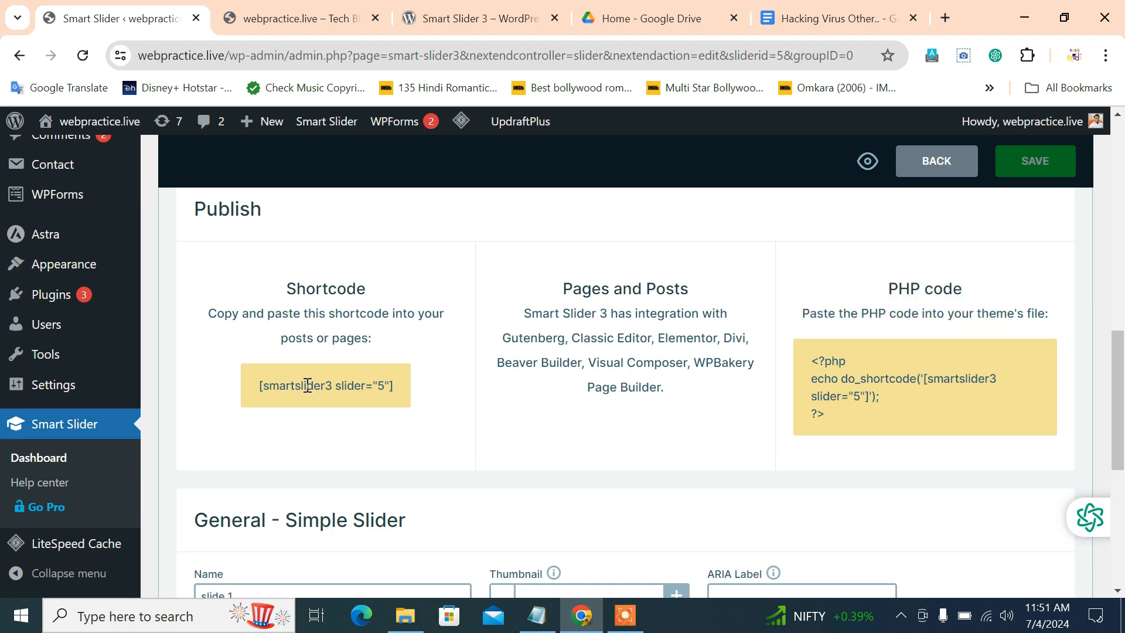
drag(307, 385, 397, 387)
drag(849, 415, 803, 344)
key(ctrl+c)
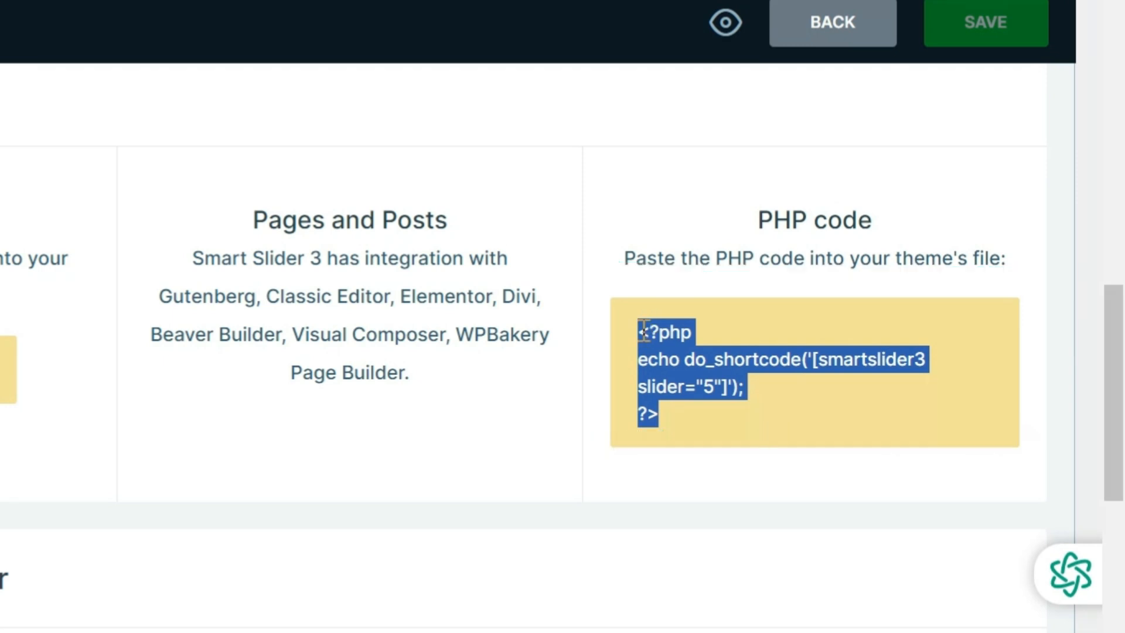
right_click(690, 375)
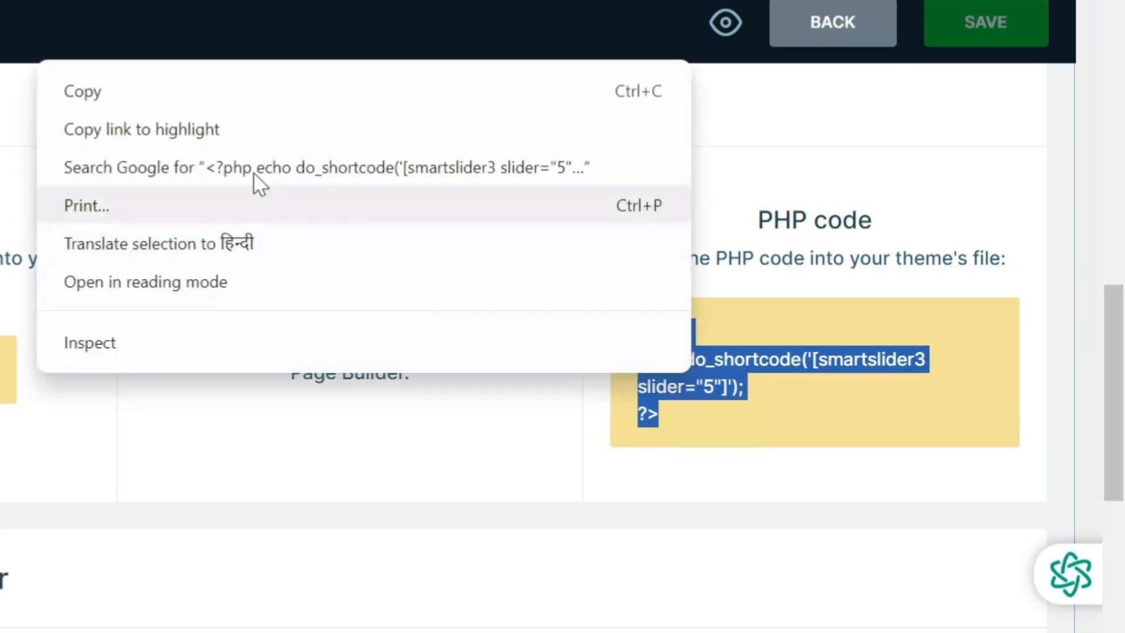
click(196, 101)
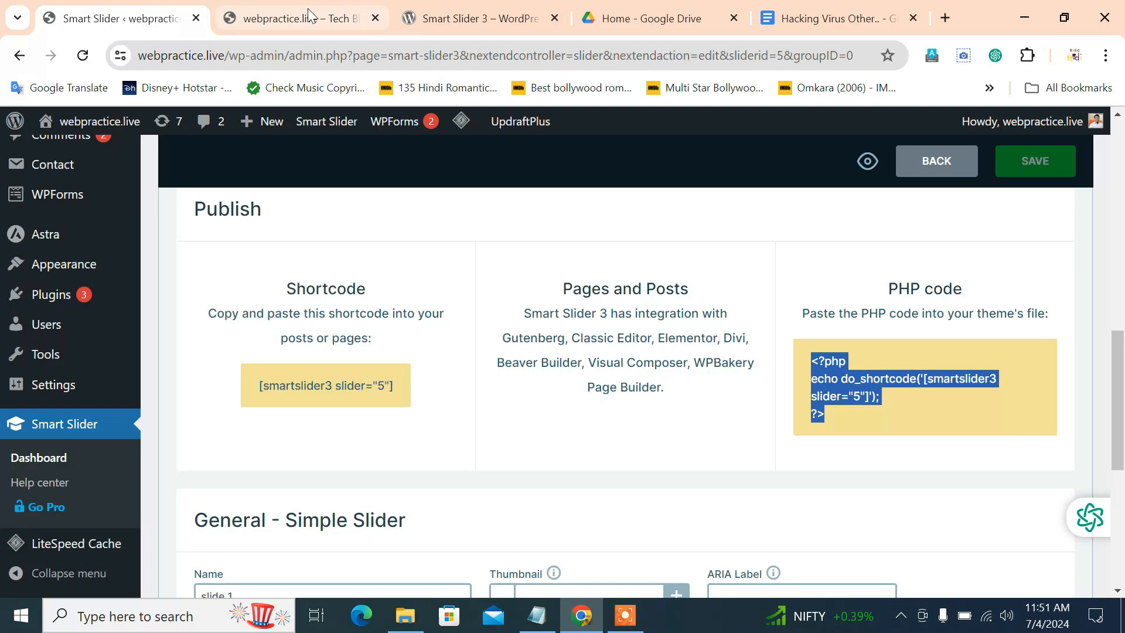
- Open the Theme File Editor in a new browser tab and switch to it
click(305, 14)
click(108, 19)
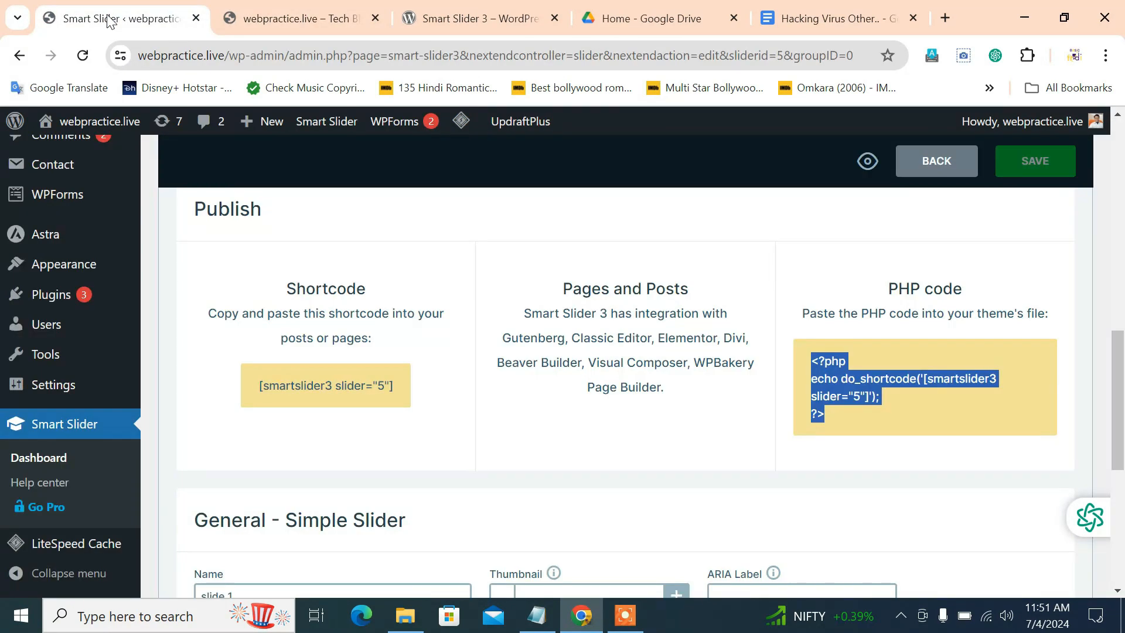
mouse_move(89, 269)
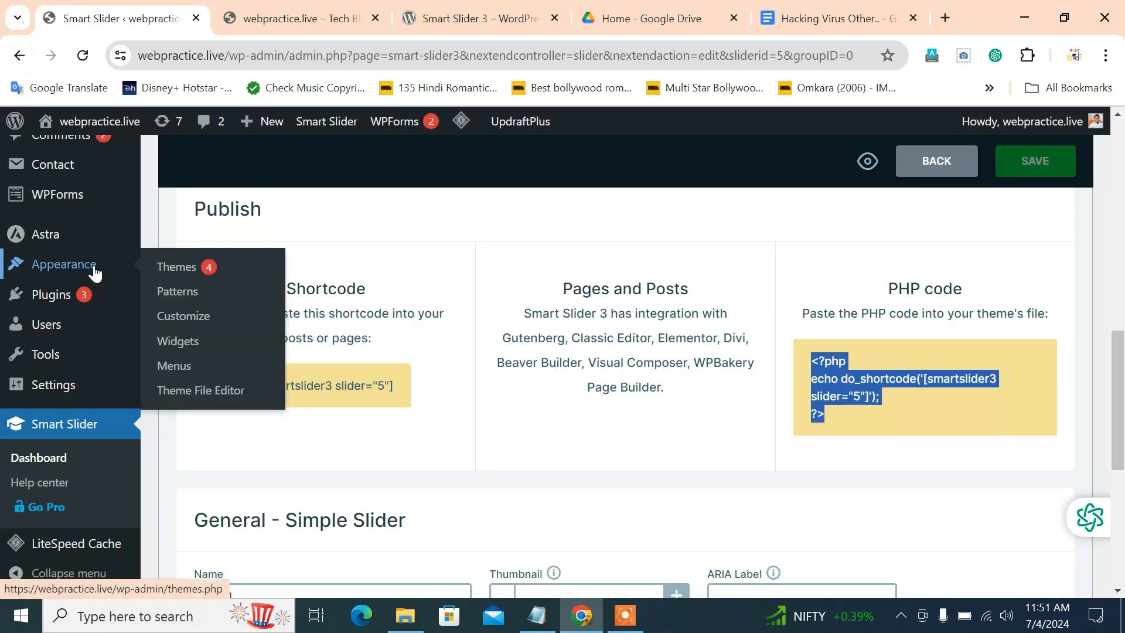
right_click(198, 401)
click(271, 196)
click(267, 17)
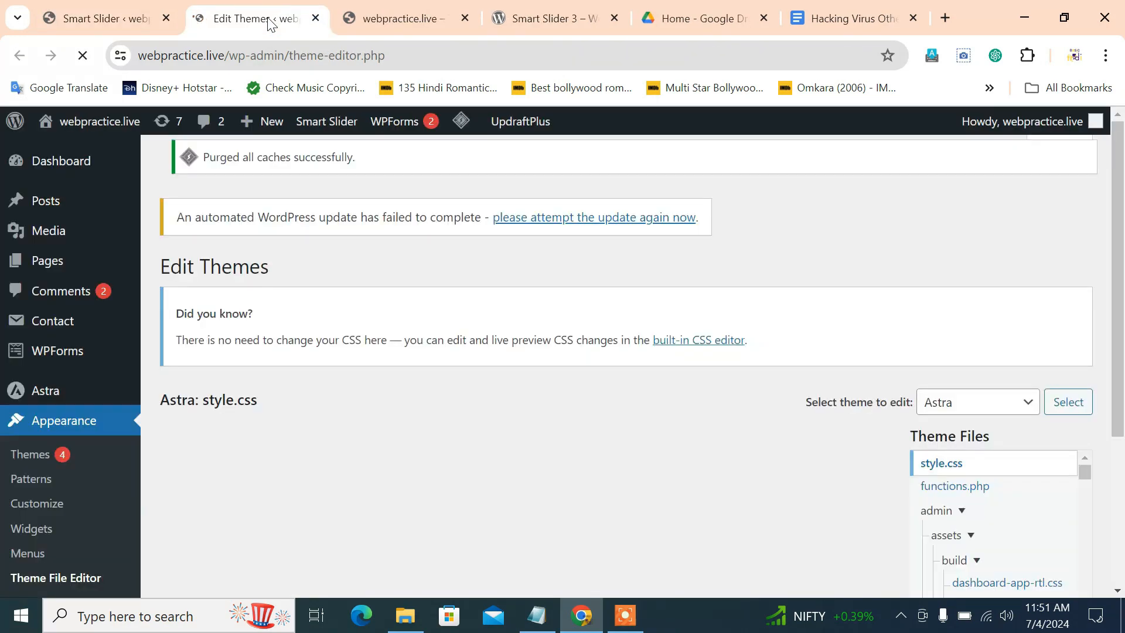
- Open the Astra theme's header.php file for editing
scroll(965, 428, down, 5)
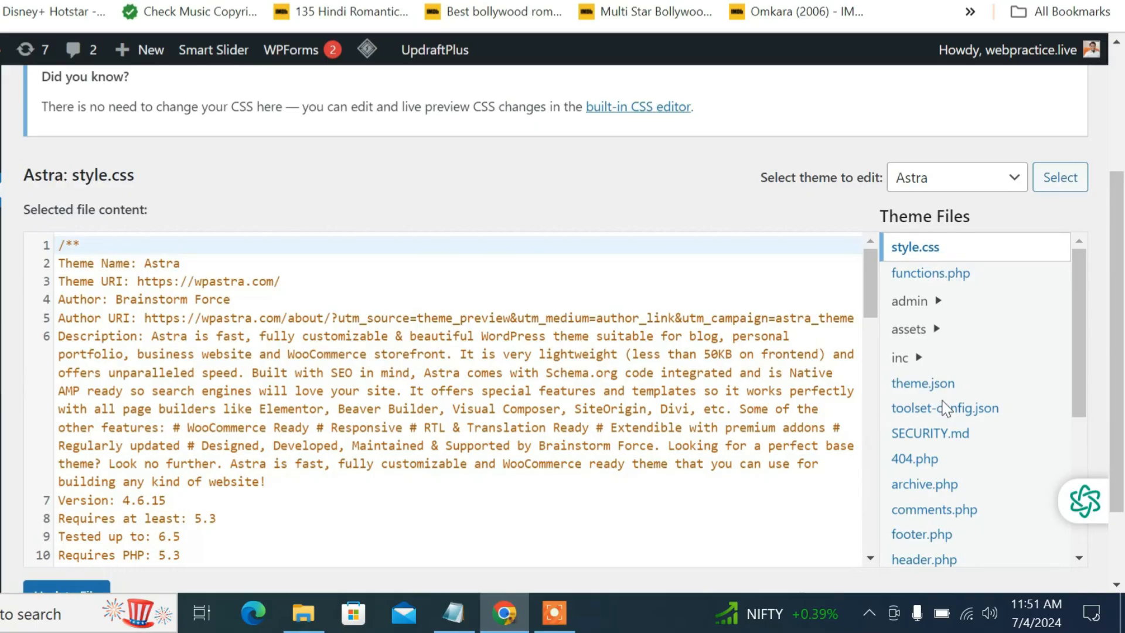
scroll(965, 433, down, 3)
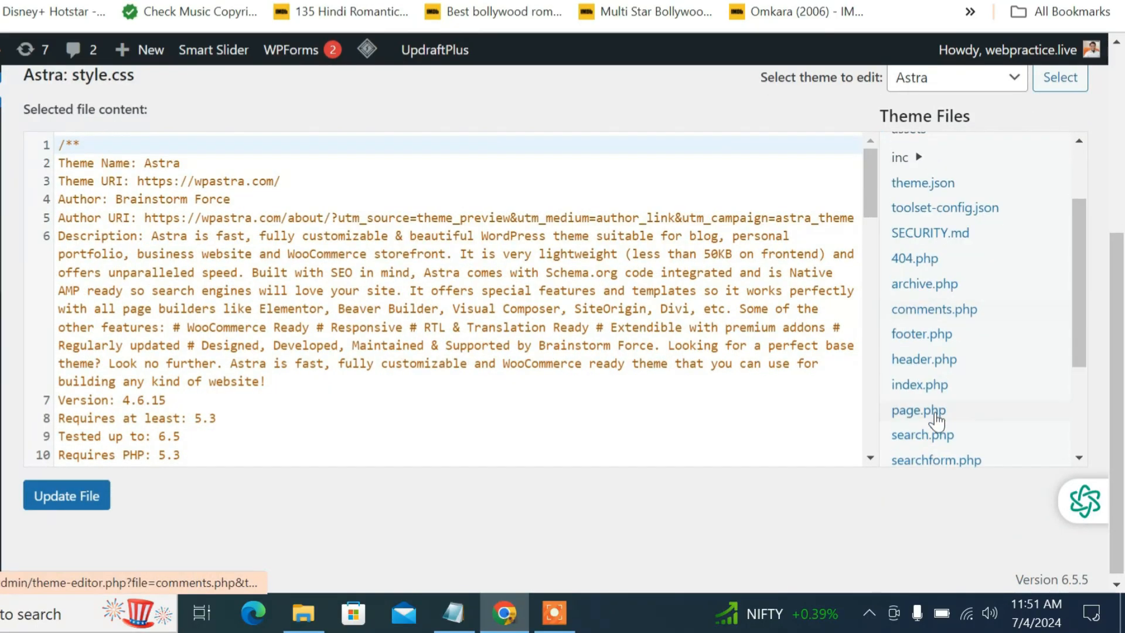
click(941, 363)
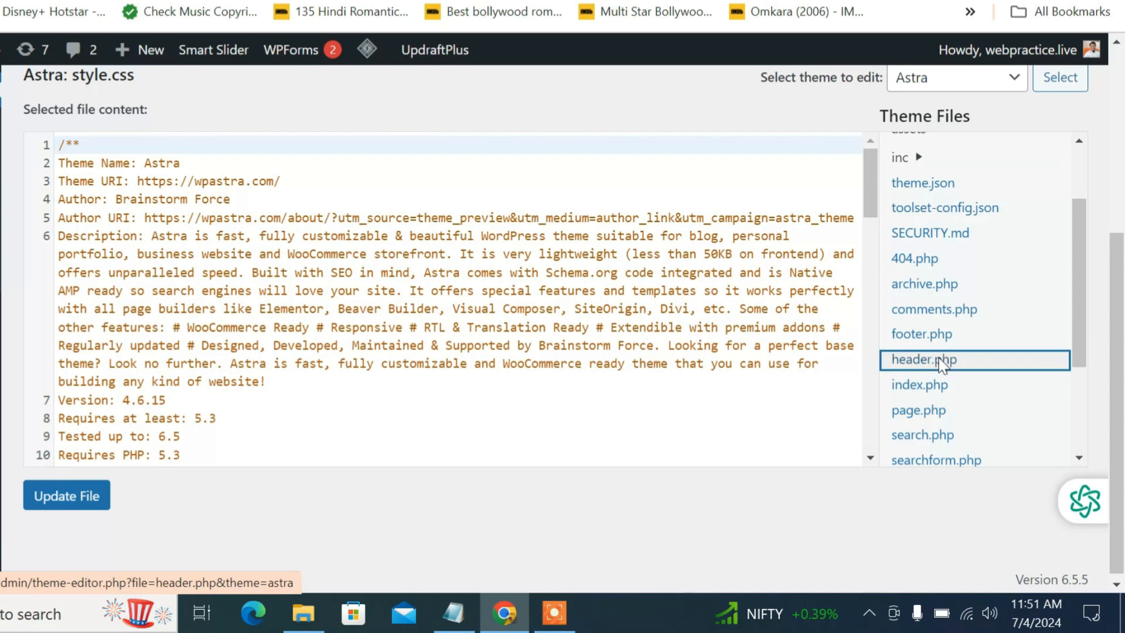
- Paste the copied slider PHP code into header.php on a new line below the existing slider code, before the closing head tag
scroll(560, 382, down, 8)
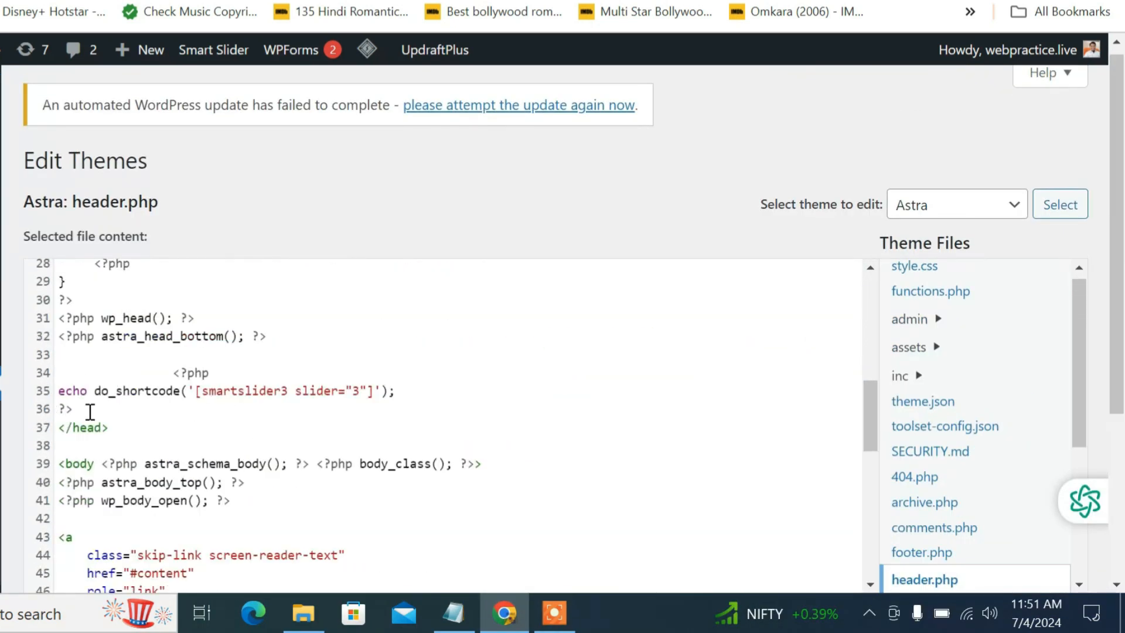
click(94, 408)
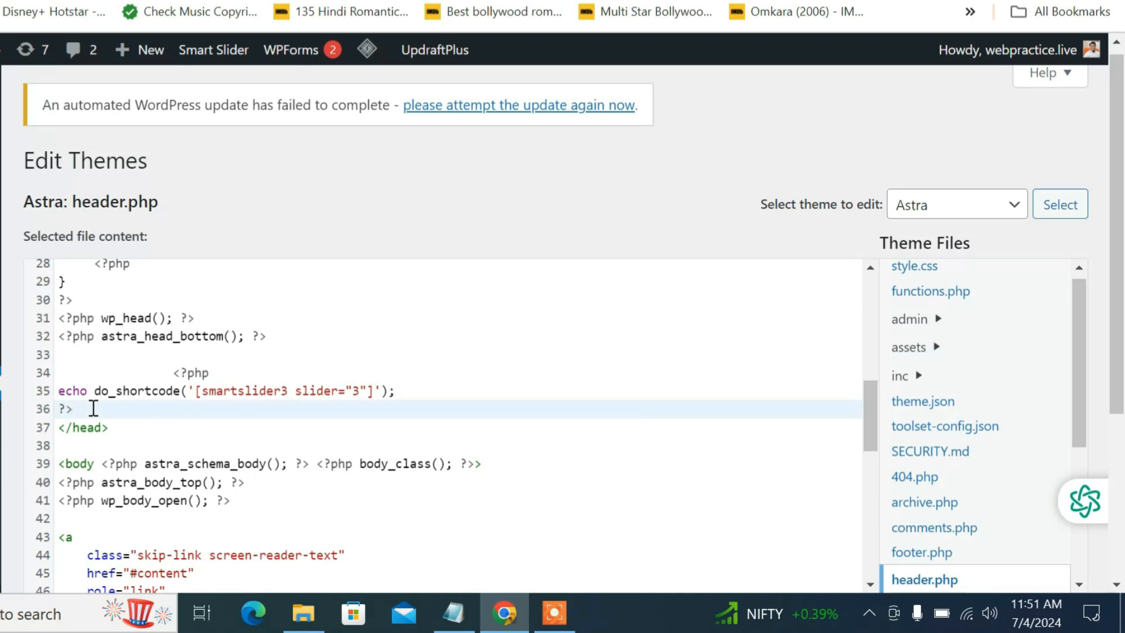
key(Return)
right_click(92, 428)
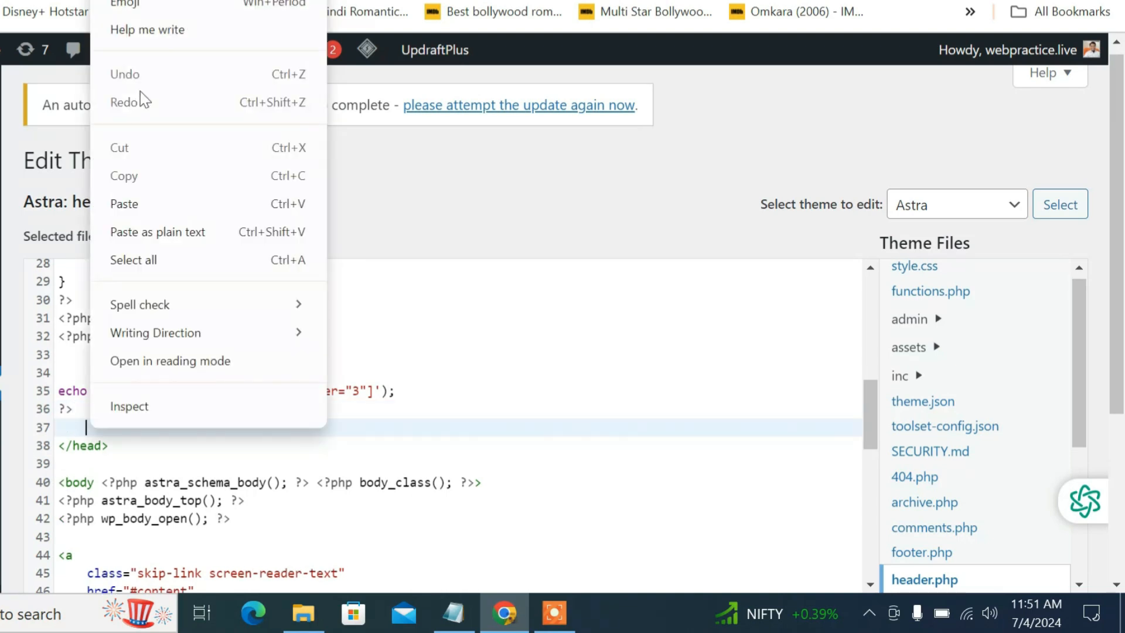
click(149, 202)
scroll(269, 456, up, 5)
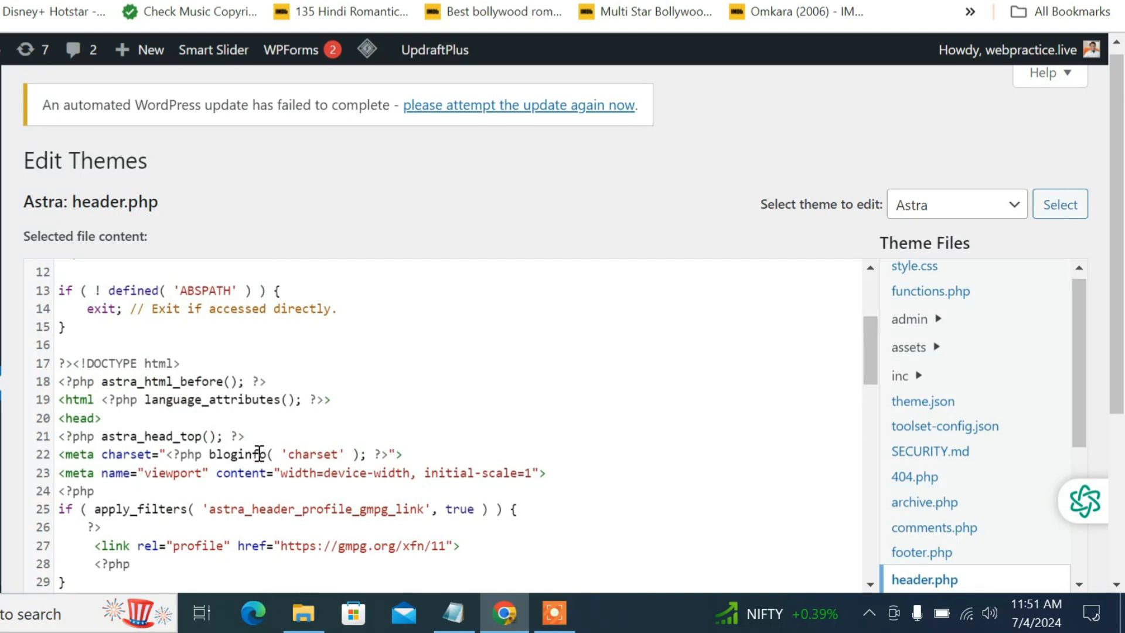
click(111, 422)
scroll(176, 422, down, 10)
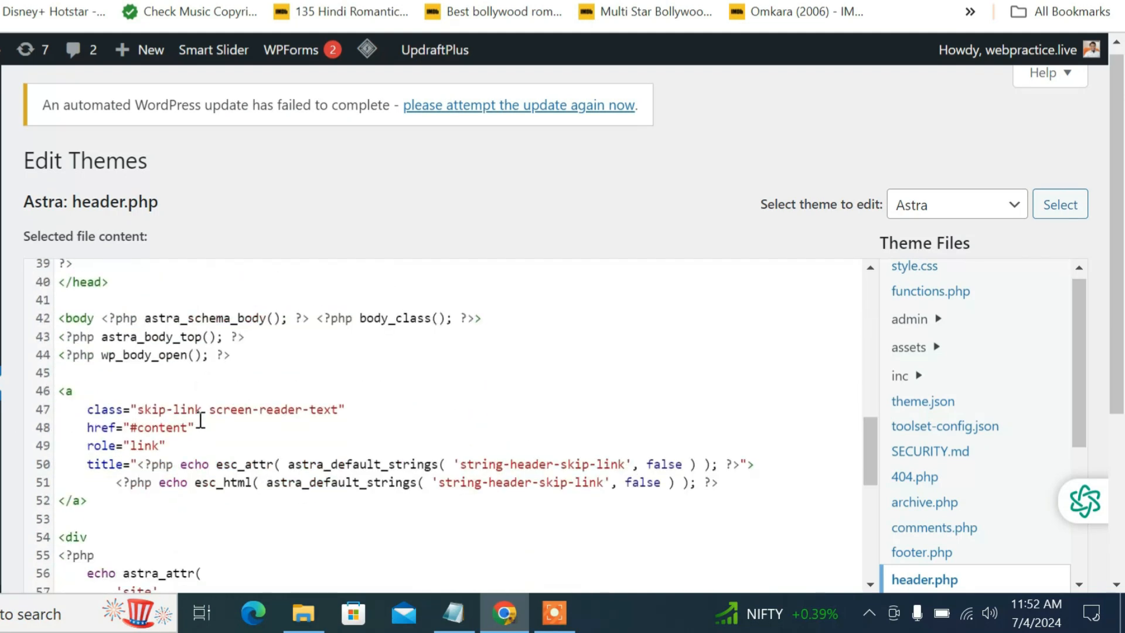
- Review the pasted slider code above the closing head tag and save the changes to header.php
scroll(199, 420, up, 5)
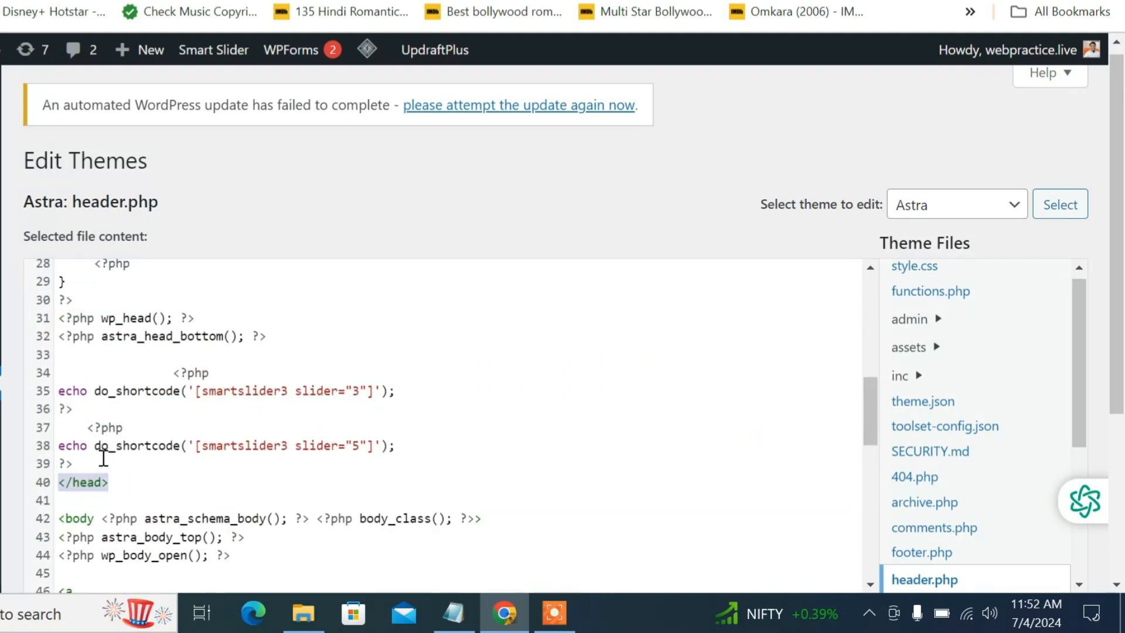
scroll(238, 457, down, 10)
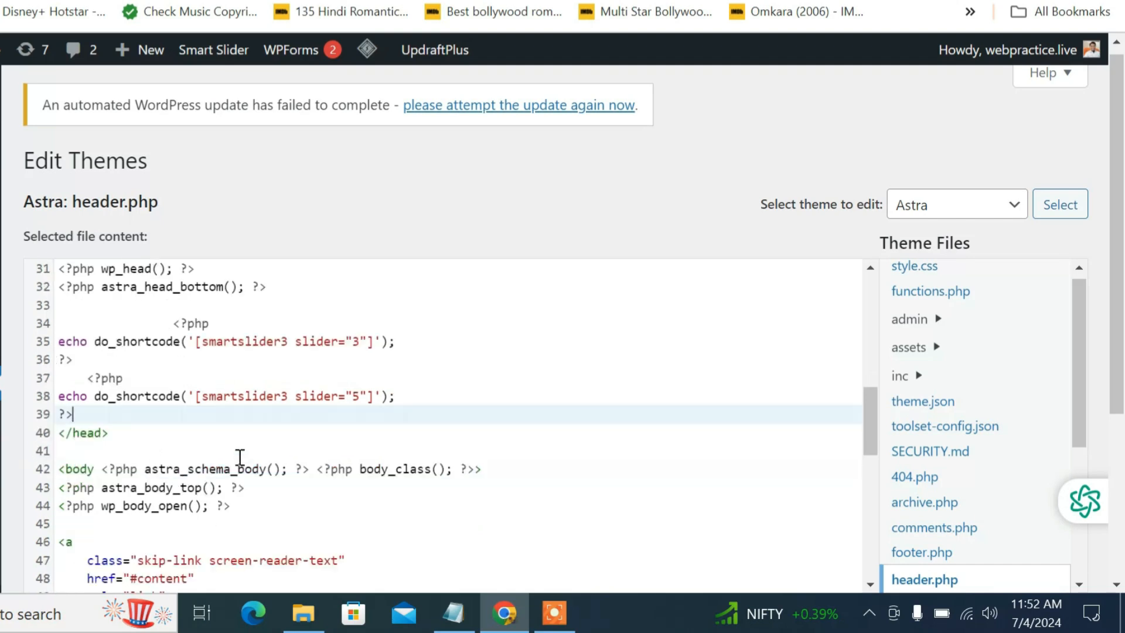
scroll(455, 495, down, 4)
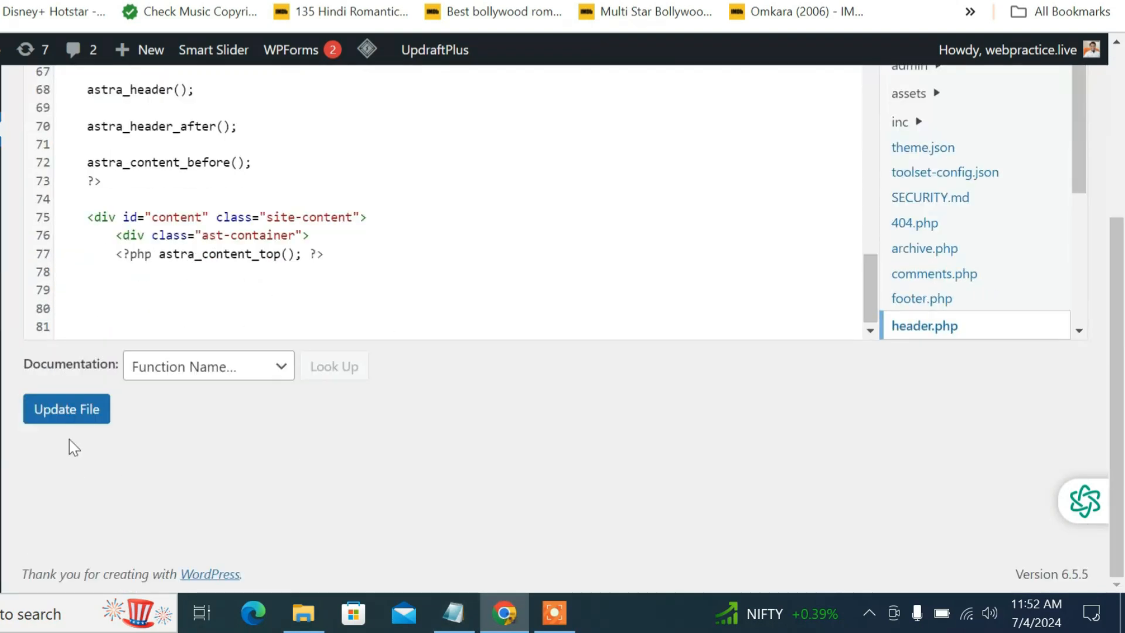
click(54, 413)
- Reload the site's homepage and examine where the slider sits relative to the site header
click(404, 19)
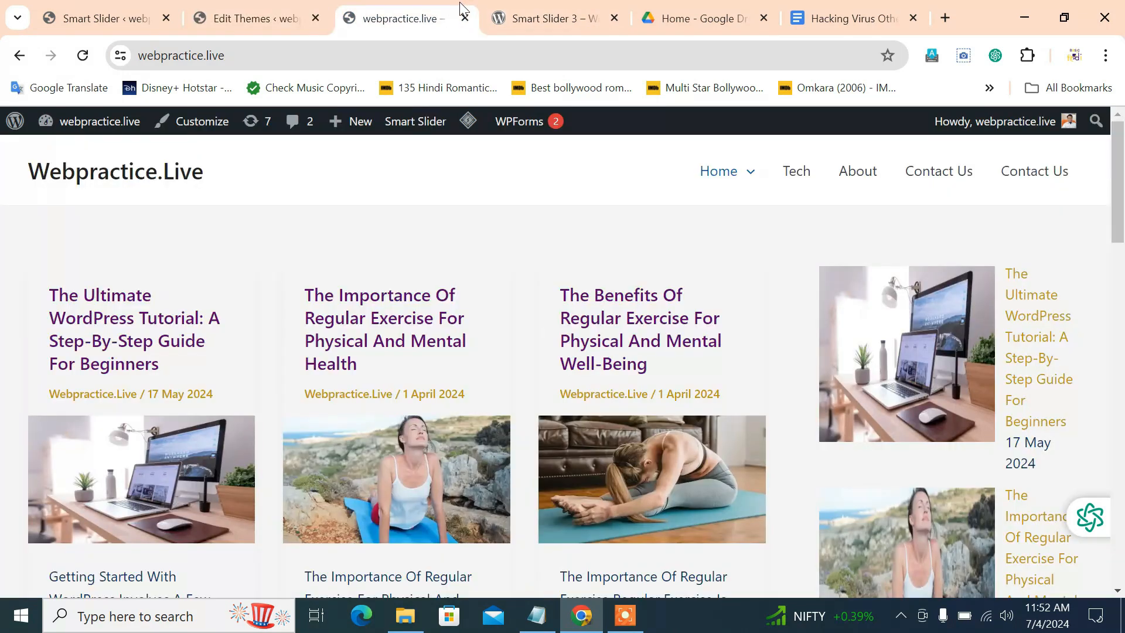
mouse_move(470, 124)
click(476, 203)
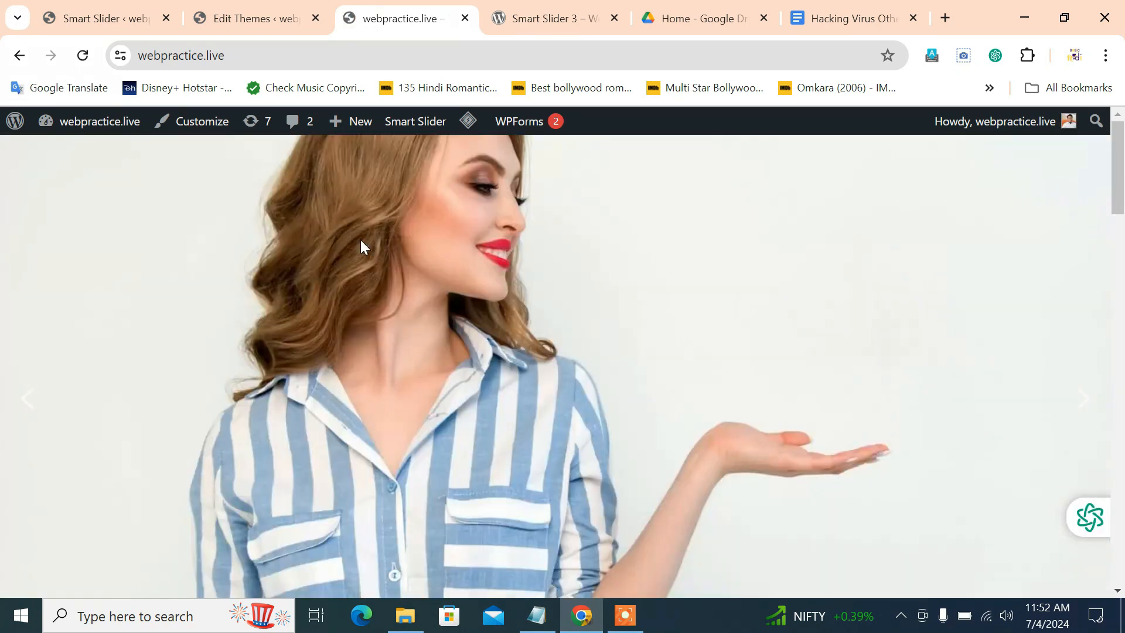
scroll(120, 447, down, 3)
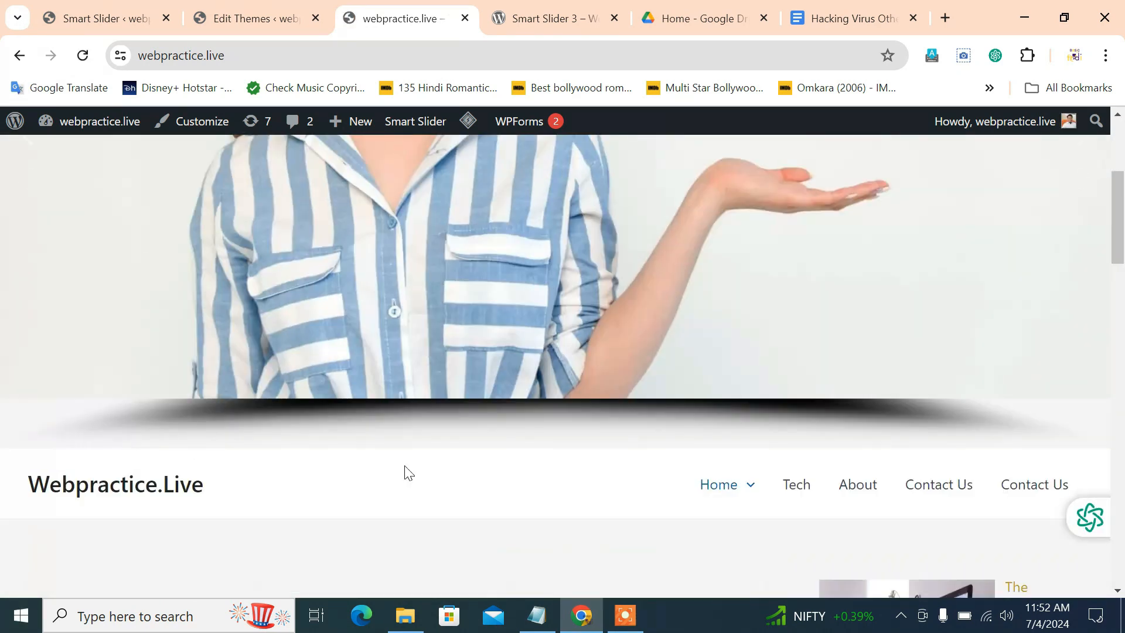
scroll(439, 543, up, 5)
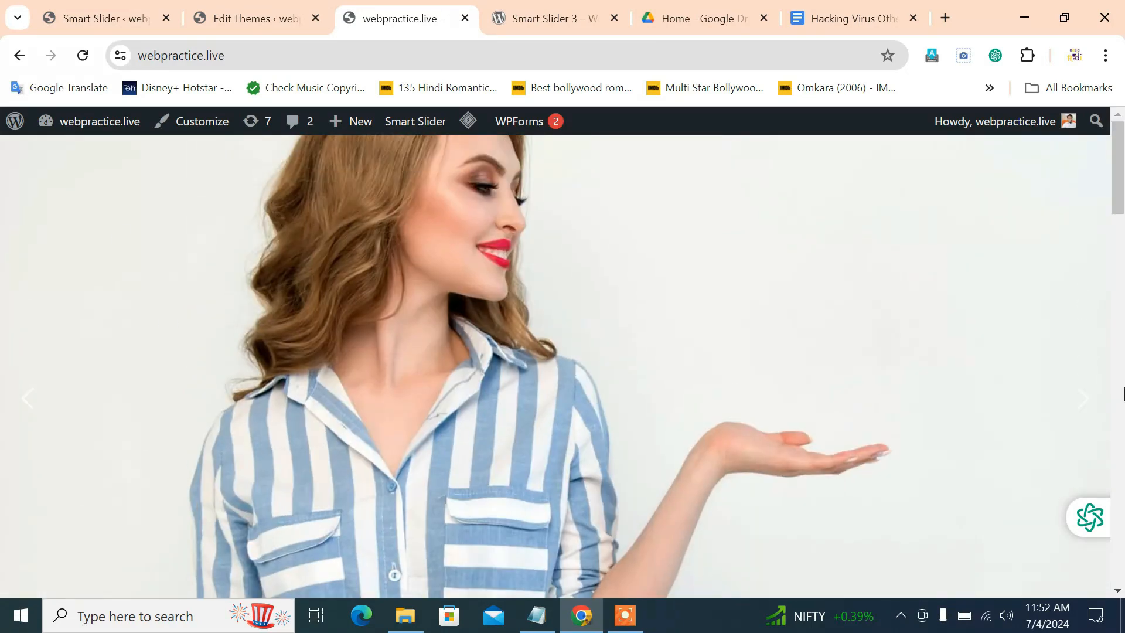
- Advance through the homepage slider's slides and examine its images, shadow and transition above the site header
click(1086, 413)
click(1086, 413)
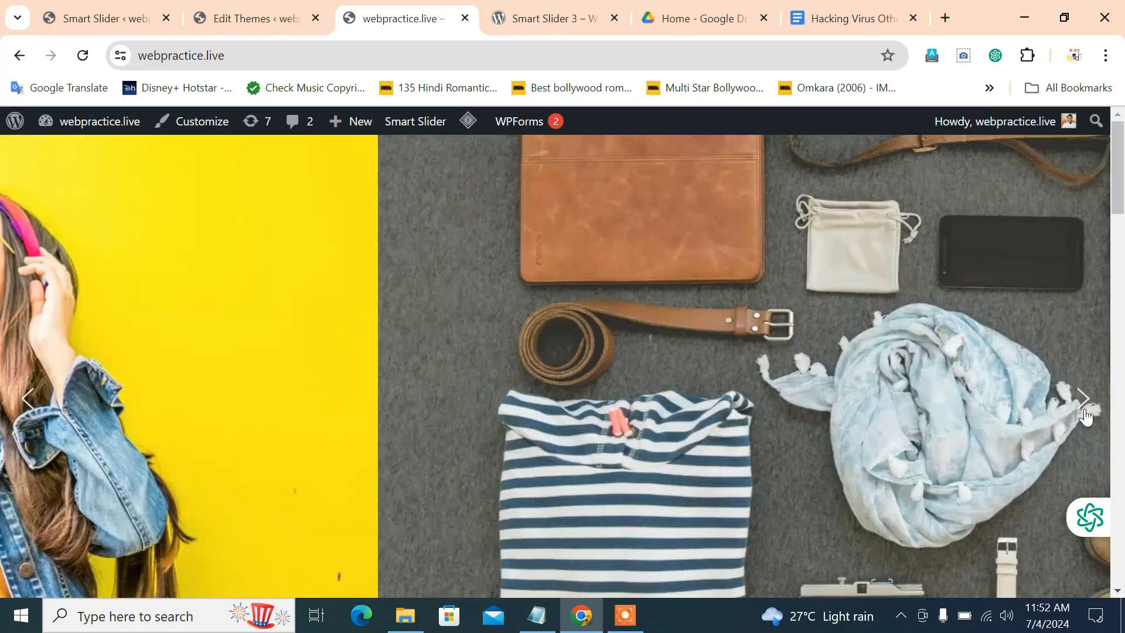
scroll(678, 336, down, 2)
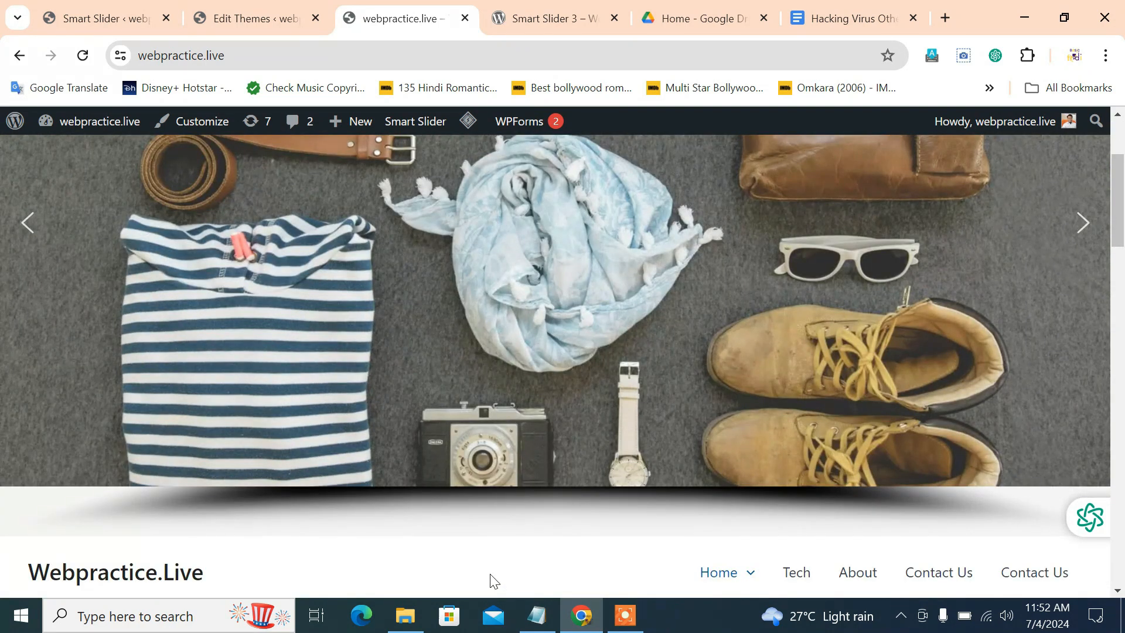
scroll(495, 572, down, 3)
scroll(496, 570, up, 3)
click(1083, 224)
scroll(1086, 235, up, 2)
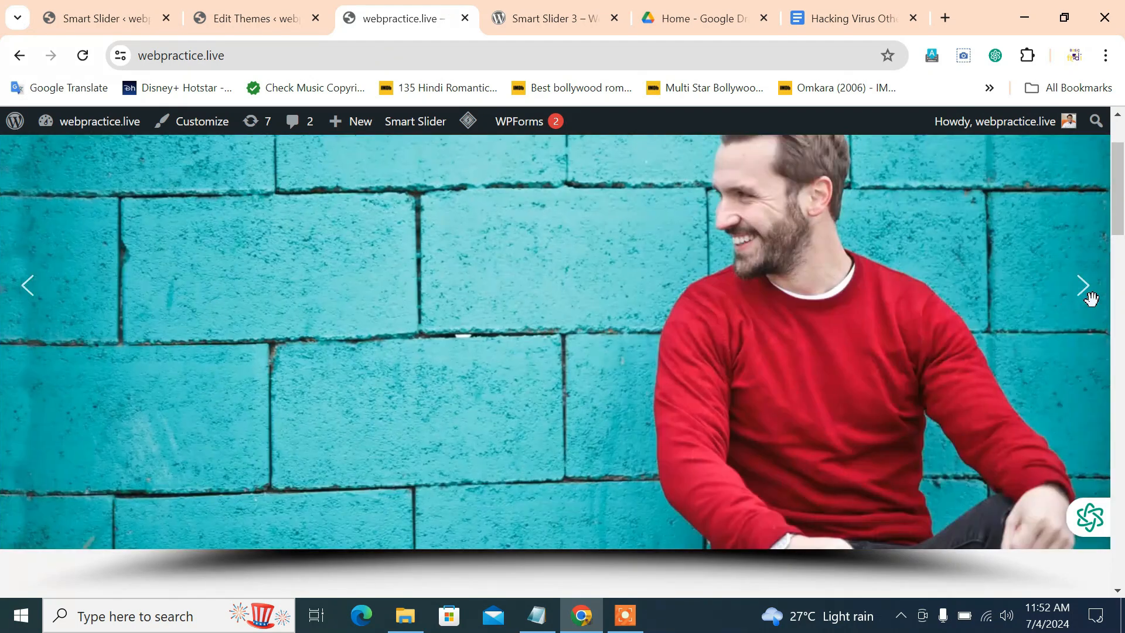
scroll(460, 317, down, 5)
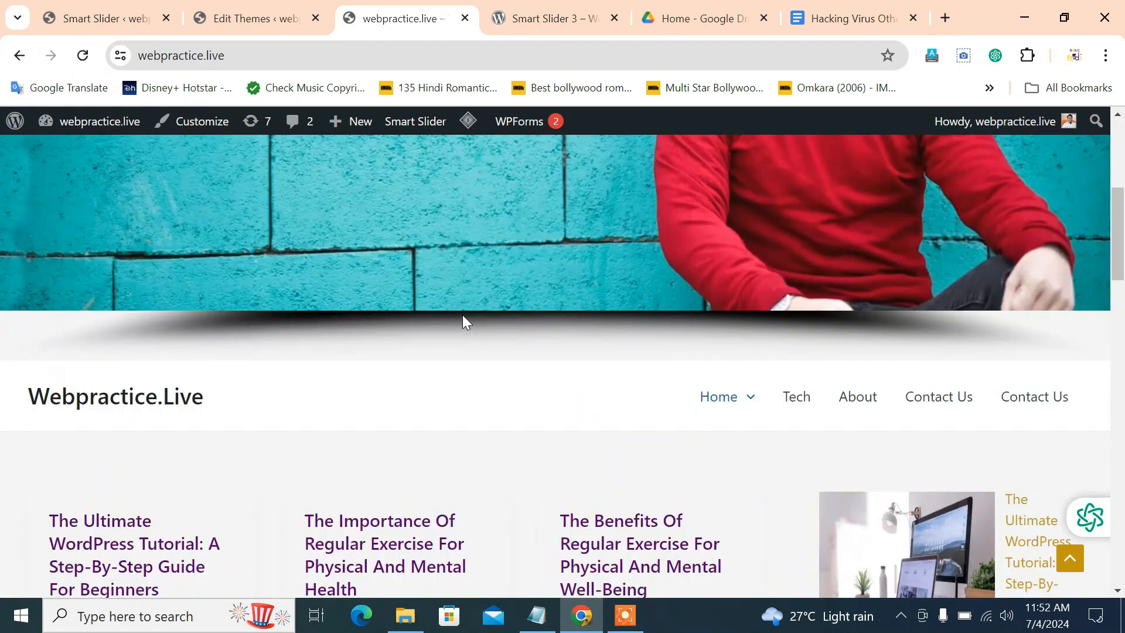
scroll(463, 315, up, 5)
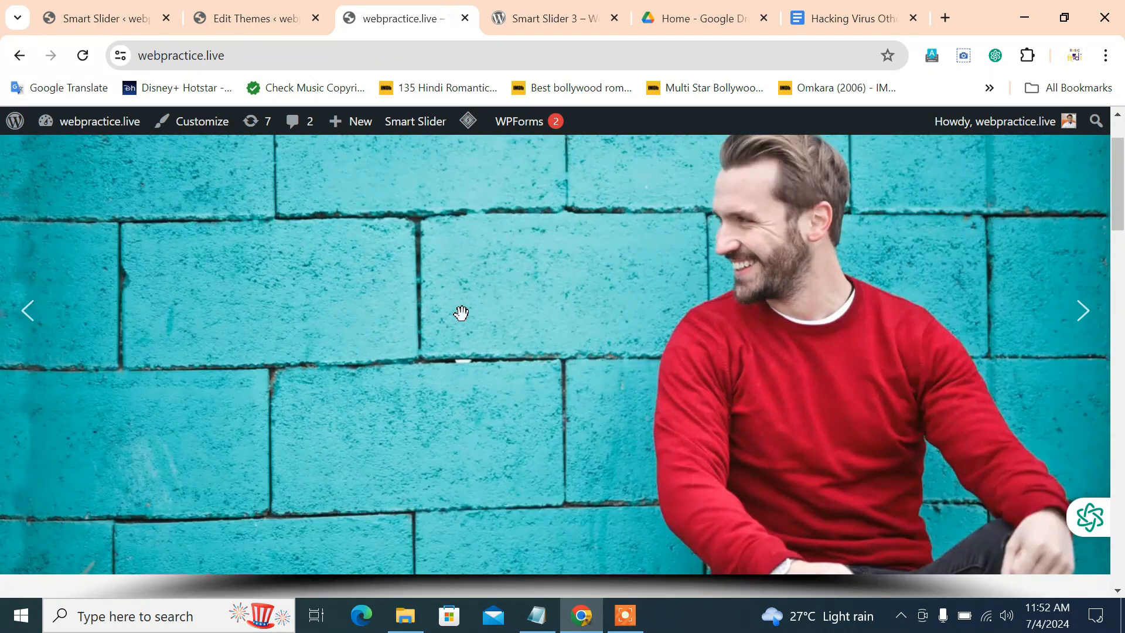
scroll(461, 314, down, 5)
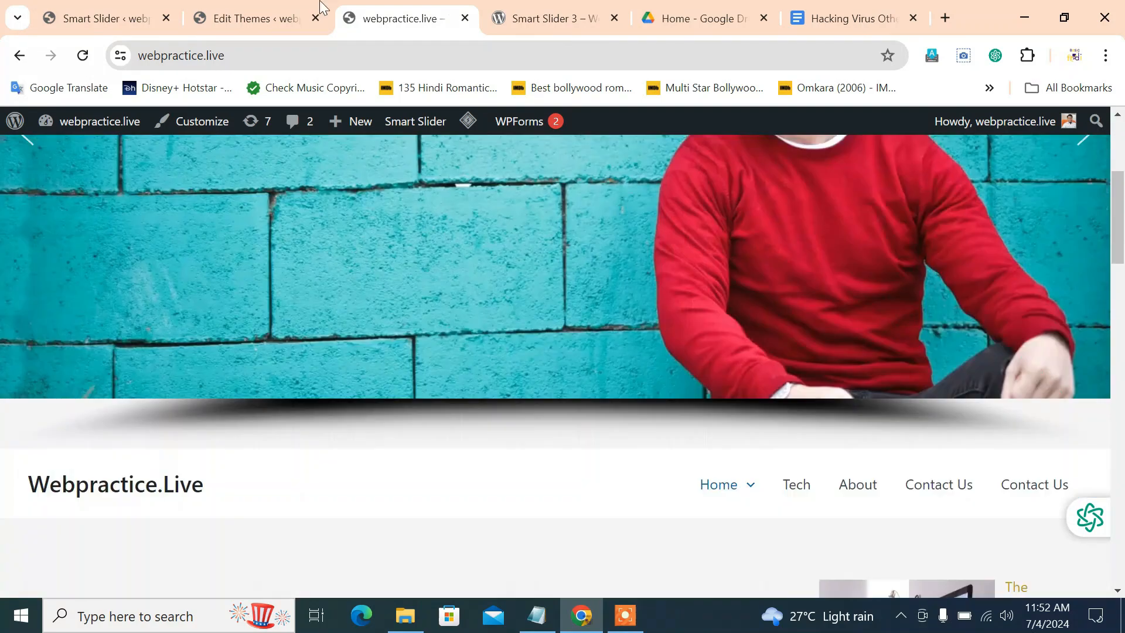
- Return to the slider's settings, set the main animation duration to 2000 ms and save the slider
click(265, 8)
click(112, 8)
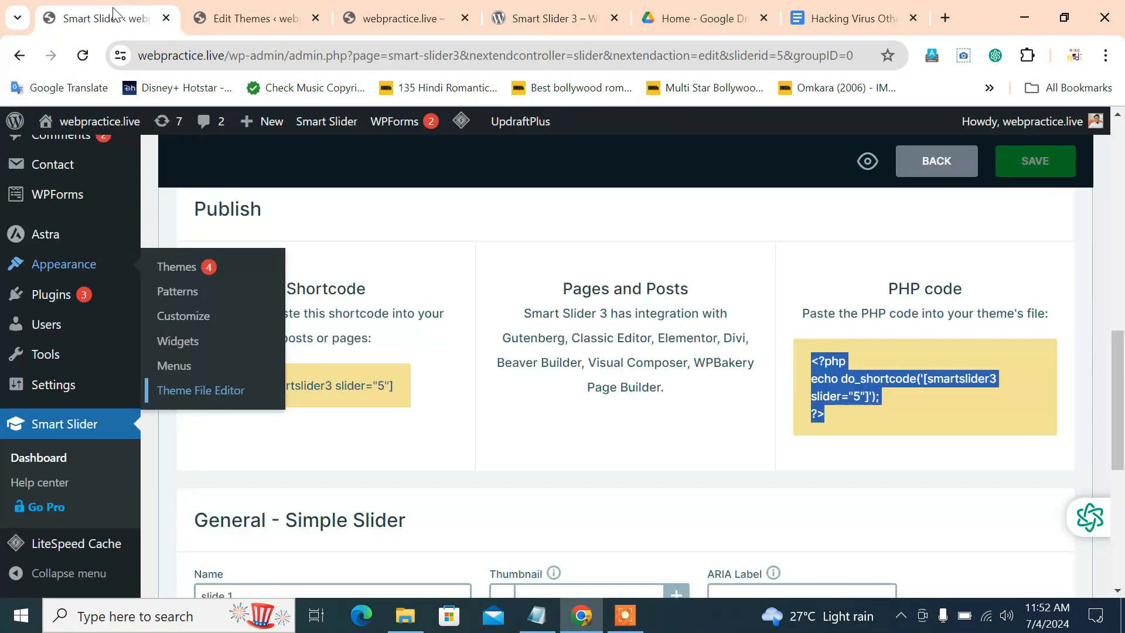
click(459, 270)
scroll(491, 294, up, 6)
scroll(491, 294, down, 3)
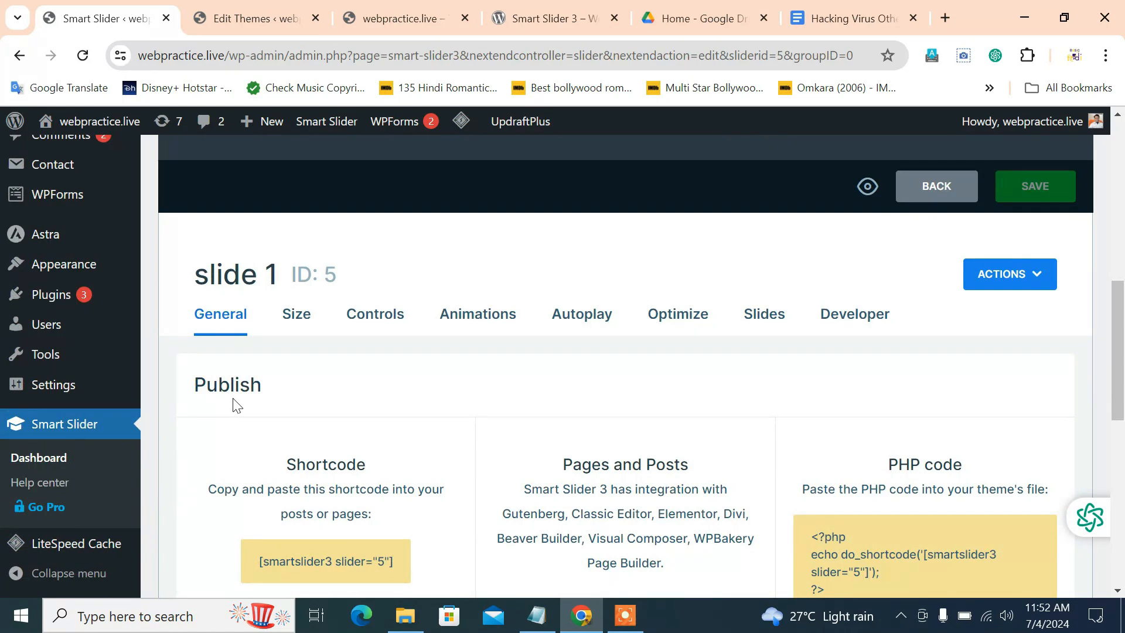
click(503, 322)
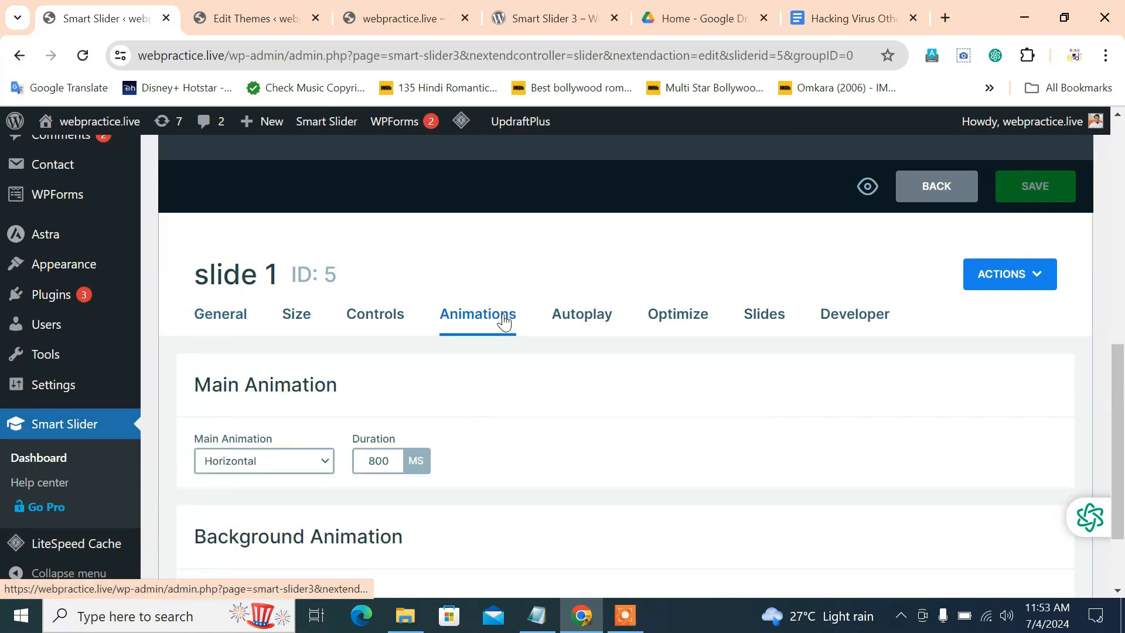
click(396, 461)
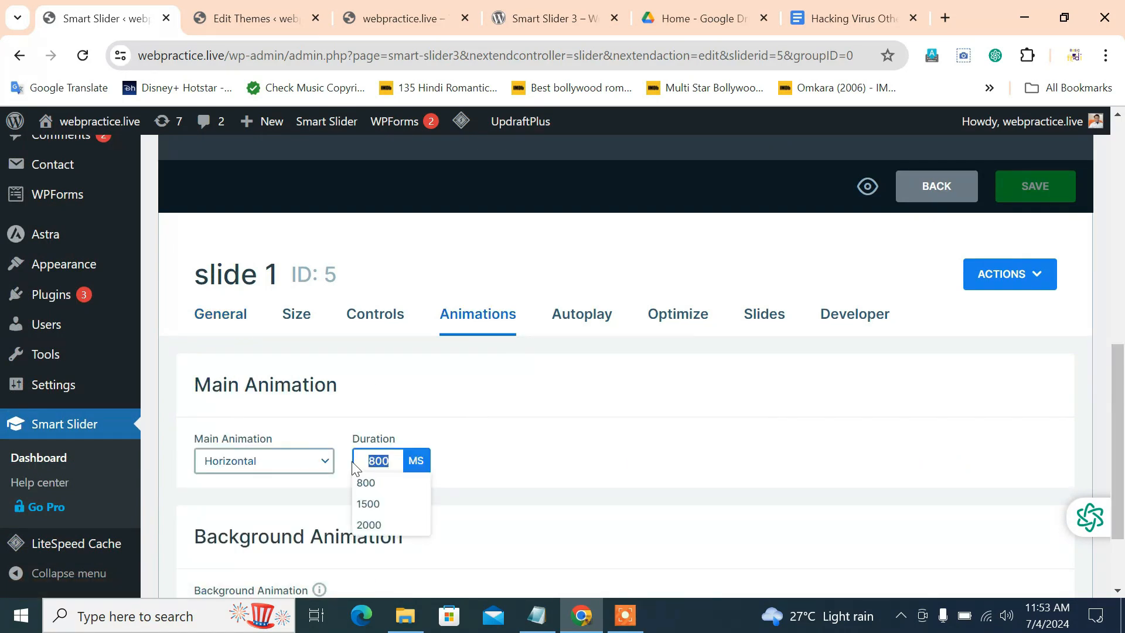
click(370, 525)
click(1049, 193)
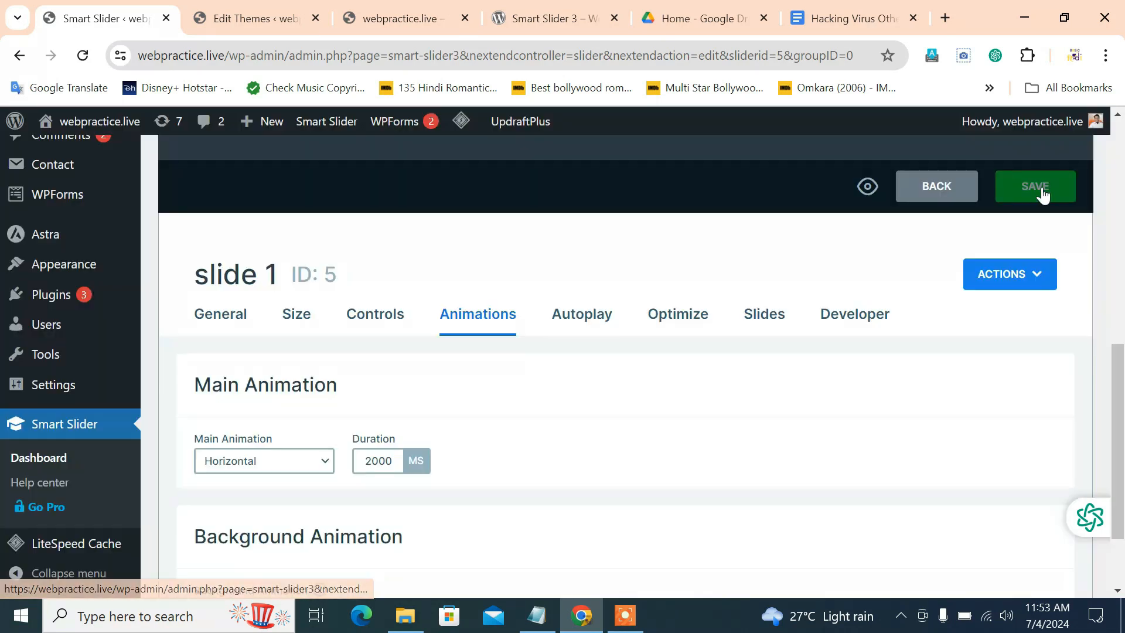
- Check the slider's slower slide transition on the site's homepage
click(497, 17)
click(437, 13)
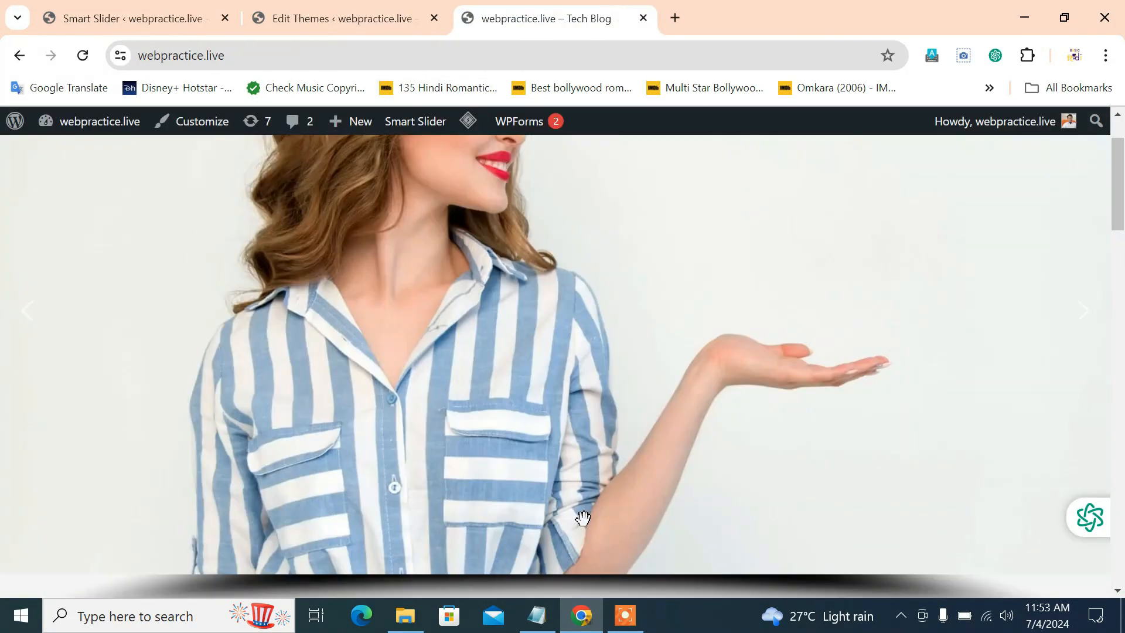
scroll(407, 545, down, 3)
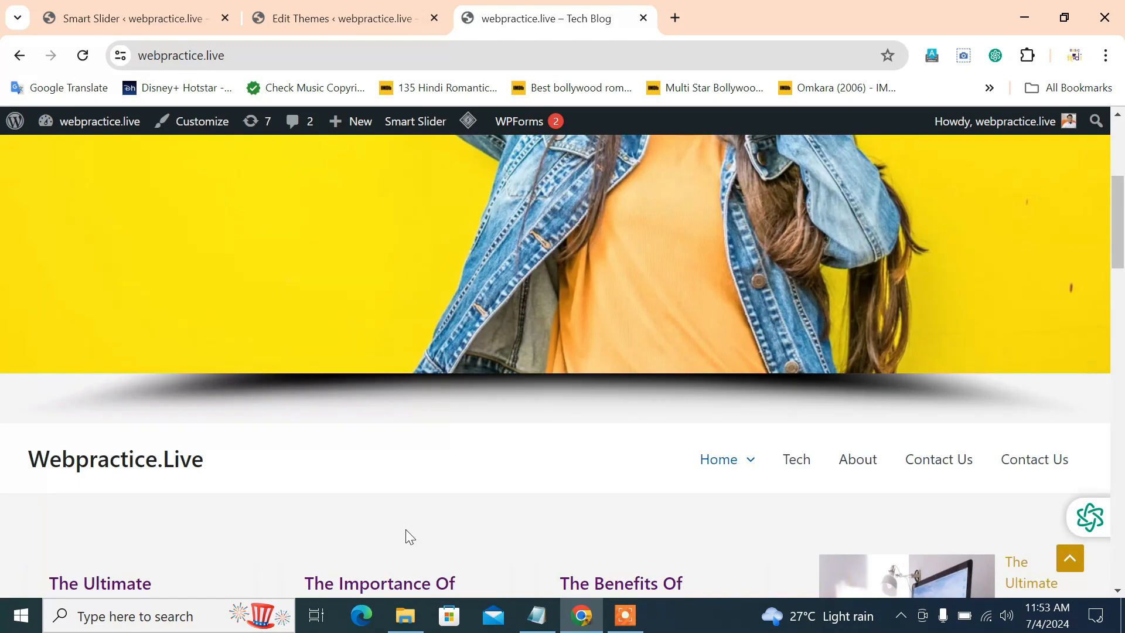
- Set the slider's autoplay slide duration to 1000 ms and save the slider
click(188, 12)
scroll(410, 410, down, 1)
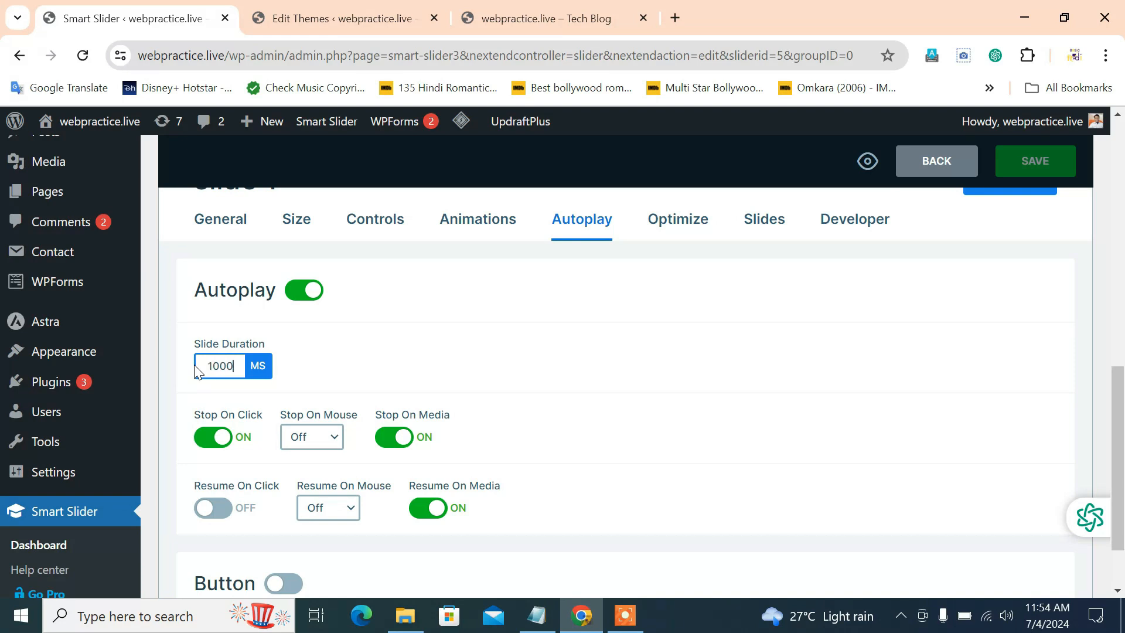
scroll(595, 405, down, 1)
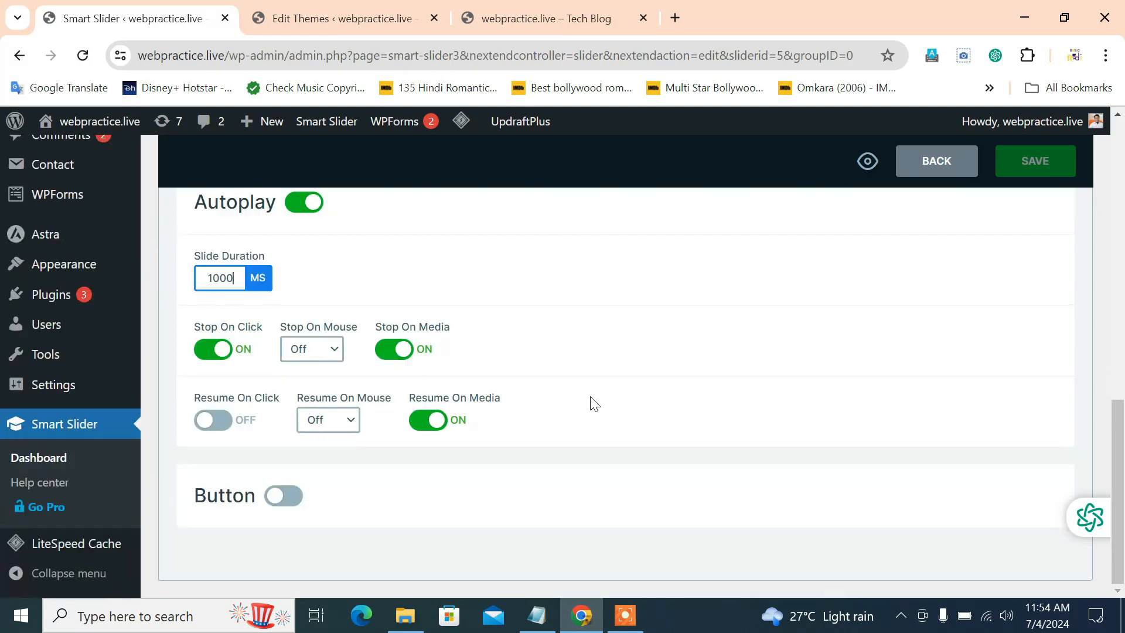
click(1035, 157)
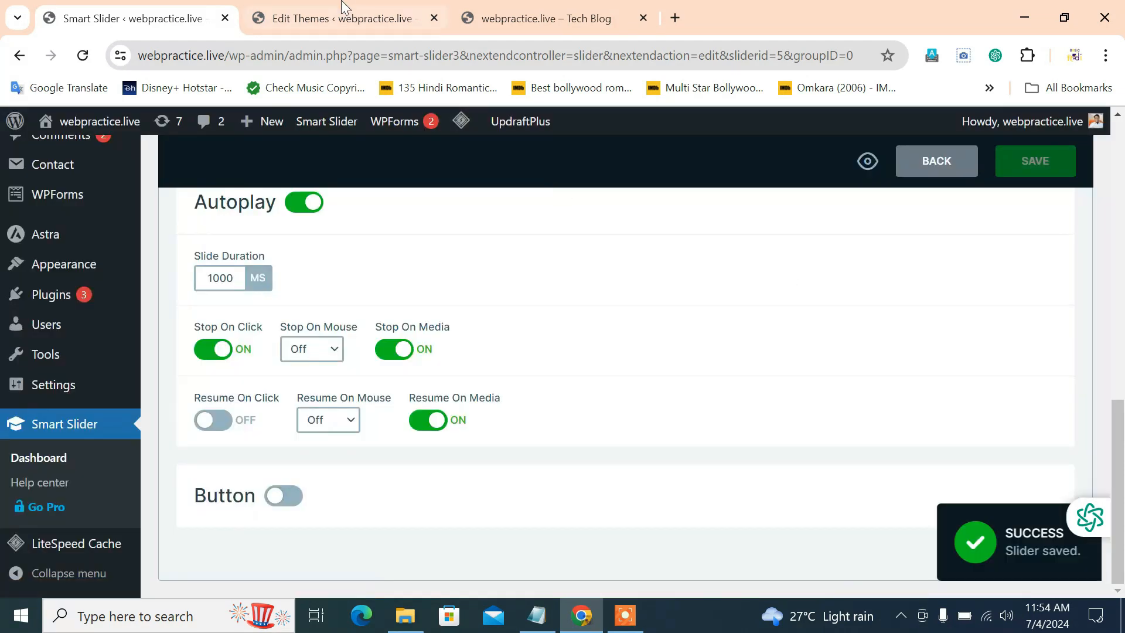
- Reload the homepage and examine the slider with the new autoplay slide duration
click(359, 21)
click(515, 19)
mouse_move(474, 134)
scroll(339, 498, up, 5)
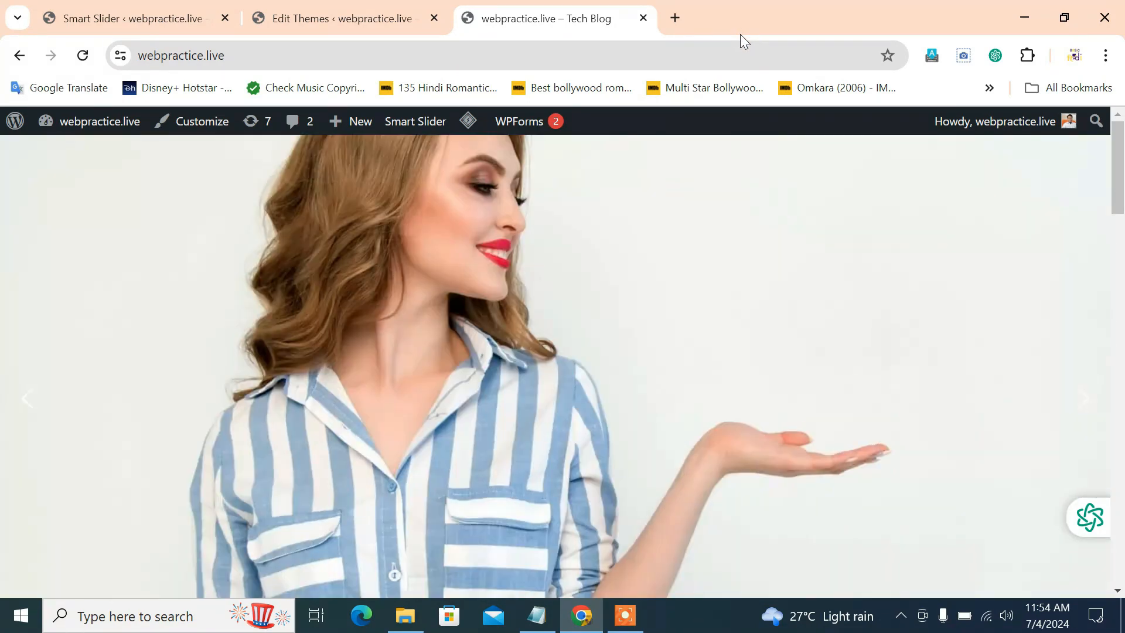
scroll(738, 193, down, 3)
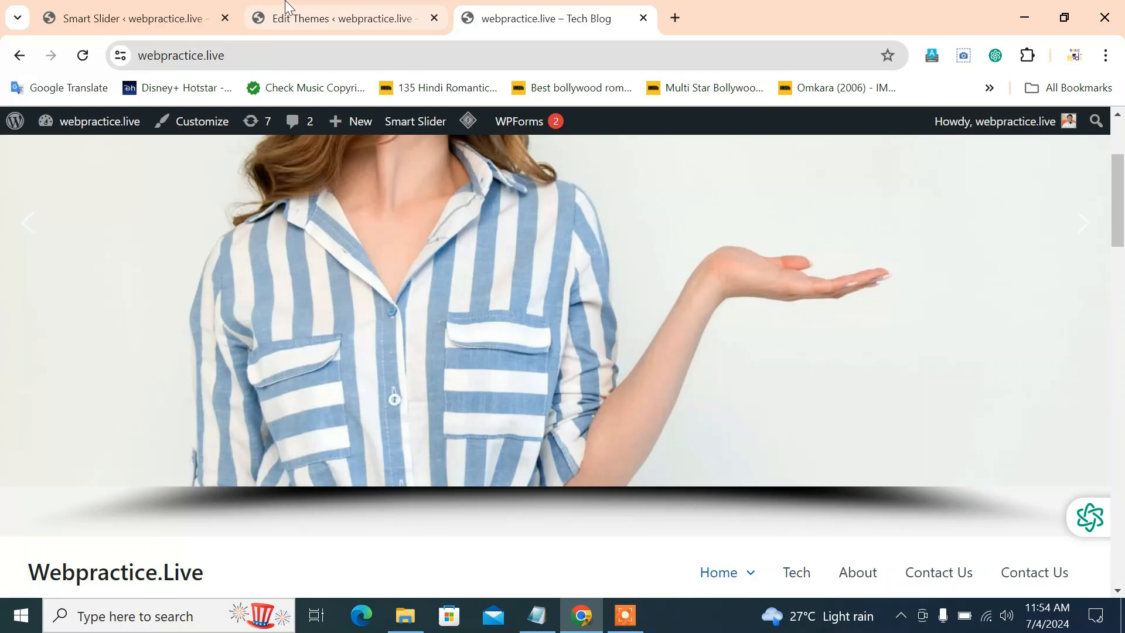
- Go back to the slider's settings and review the control options, from arrows and bullets to thumbnails and shadow
click(282, 9)
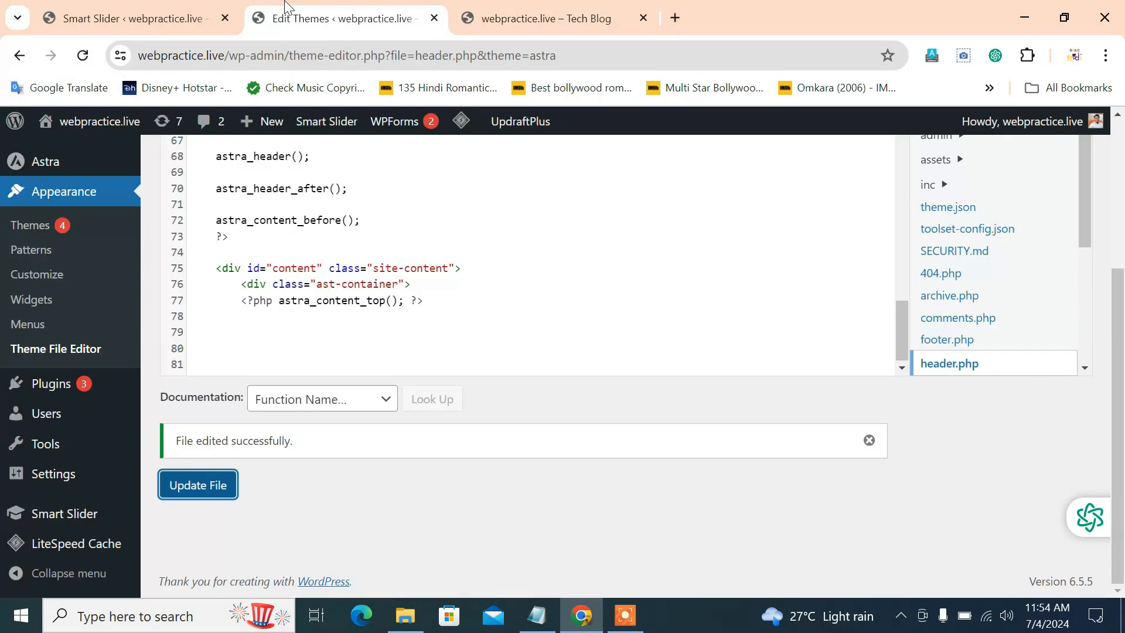
click(166, 7)
scroll(529, 349, up, 3)
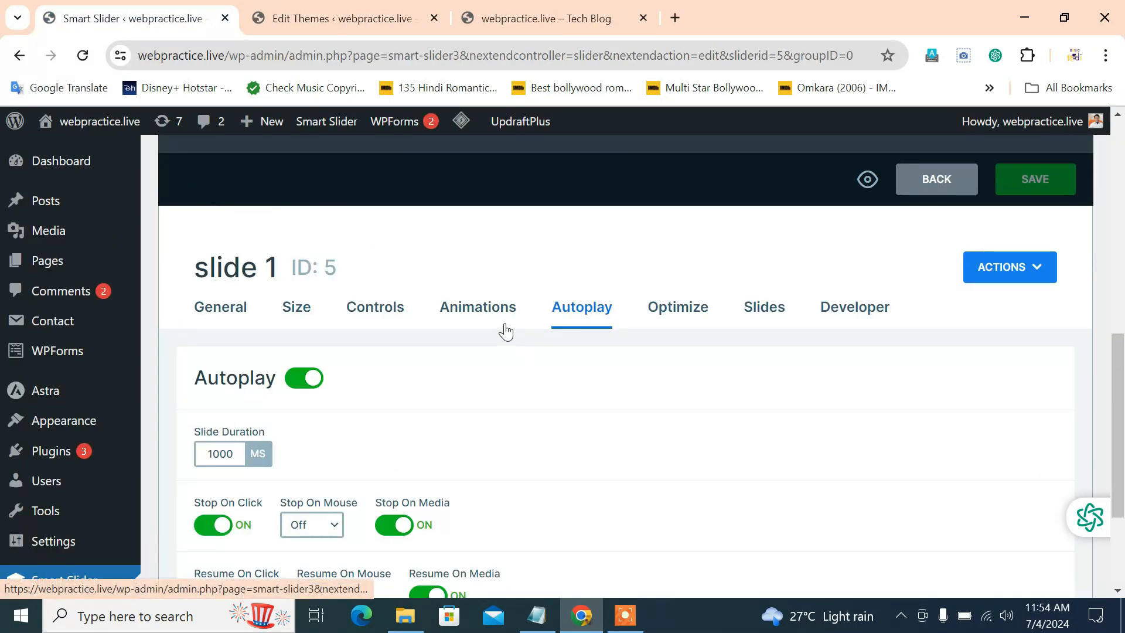
click(394, 318)
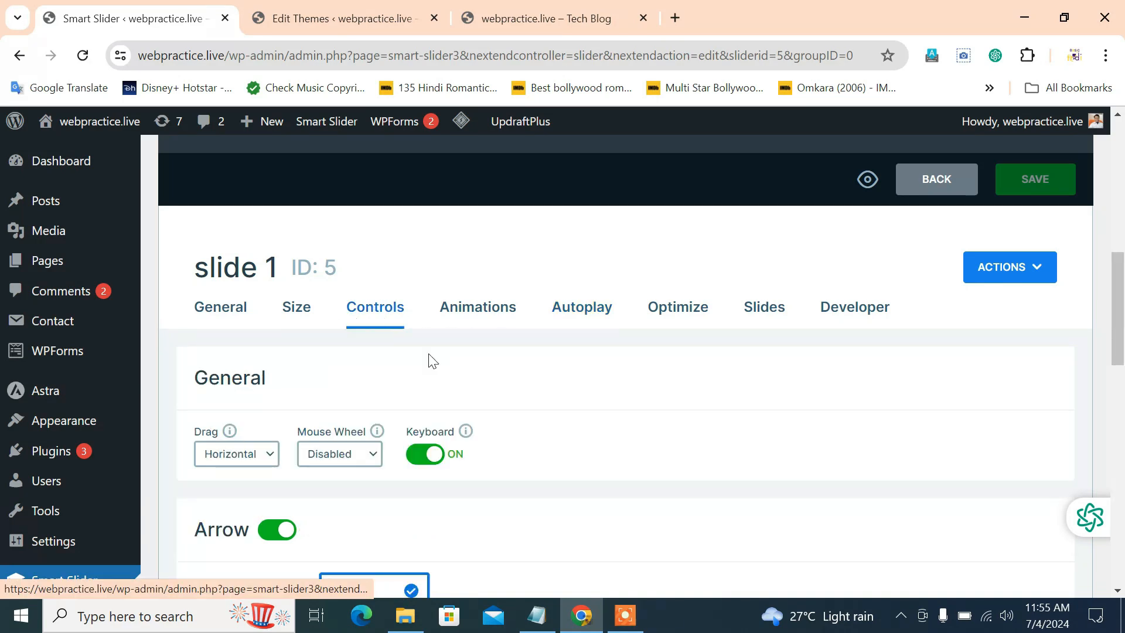
scroll(430, 360, down, 10)
scroll(437, 365, down, 3)
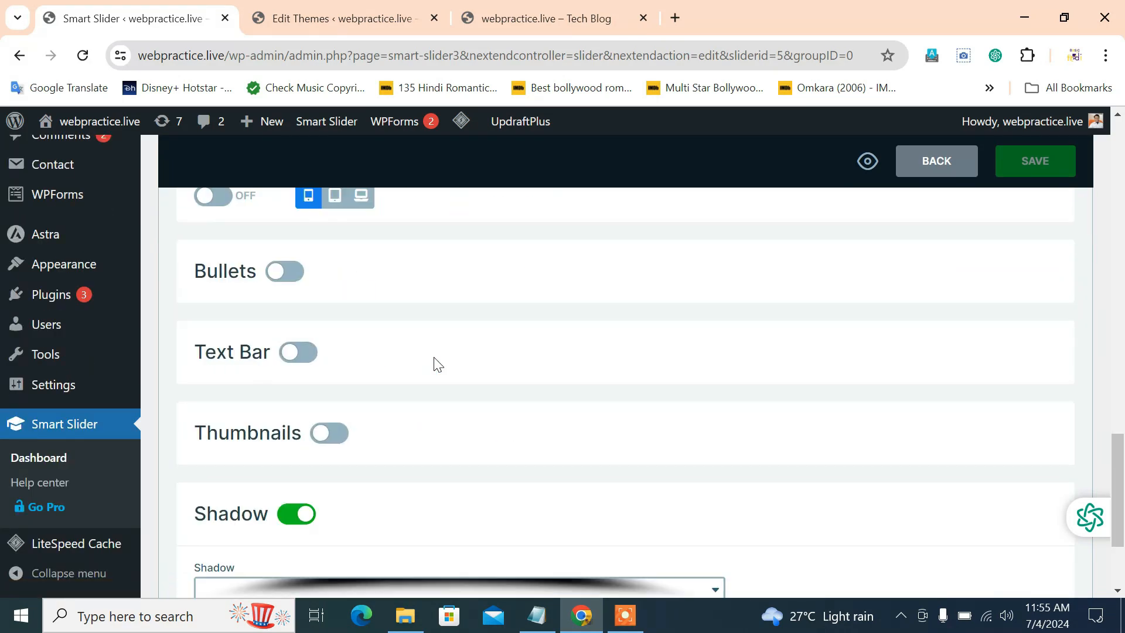
scroll(435, 364, up, 11)
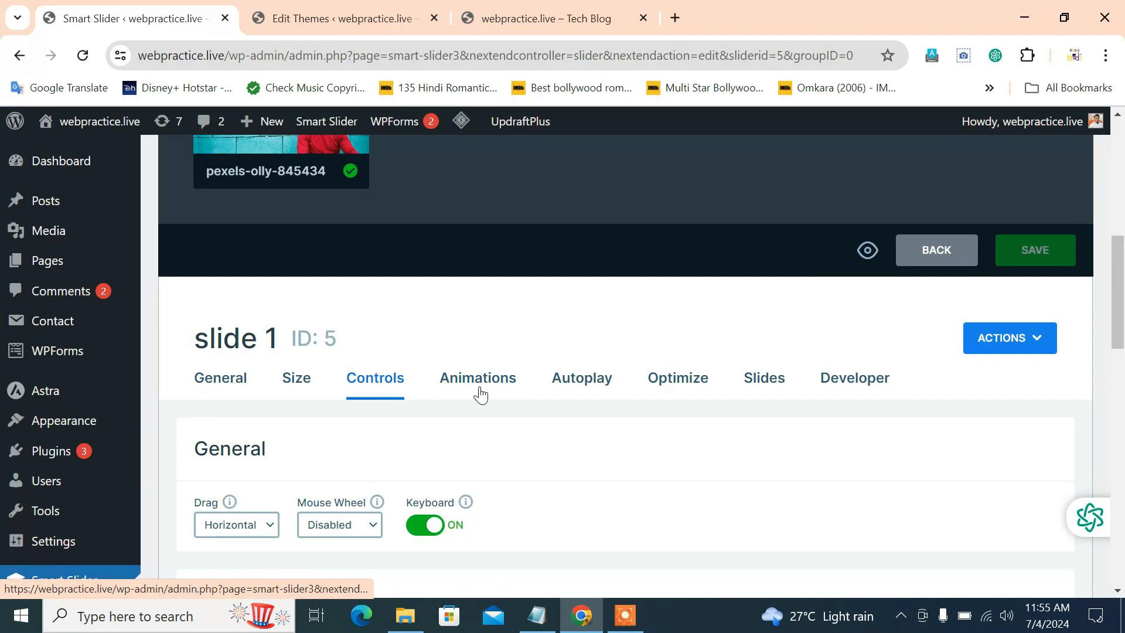
- Select the vertical background animations Curtain to bottom, Scale to bottom, Scale to top and Curtain to top for the slider
click(480, 381)
click(276, 513)
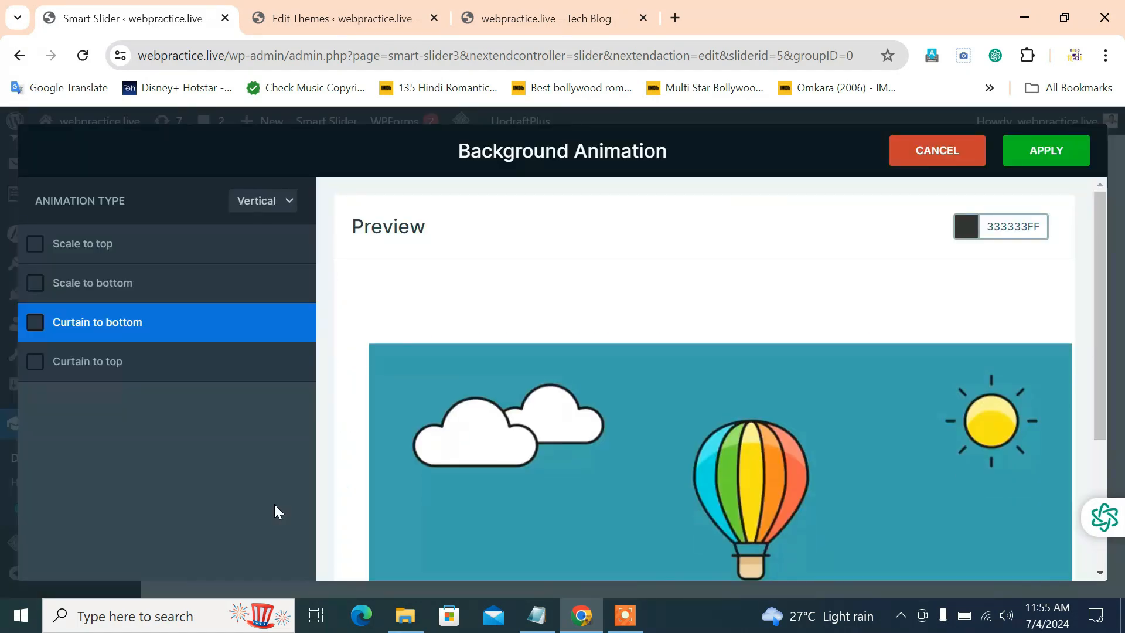
click(35, 324)
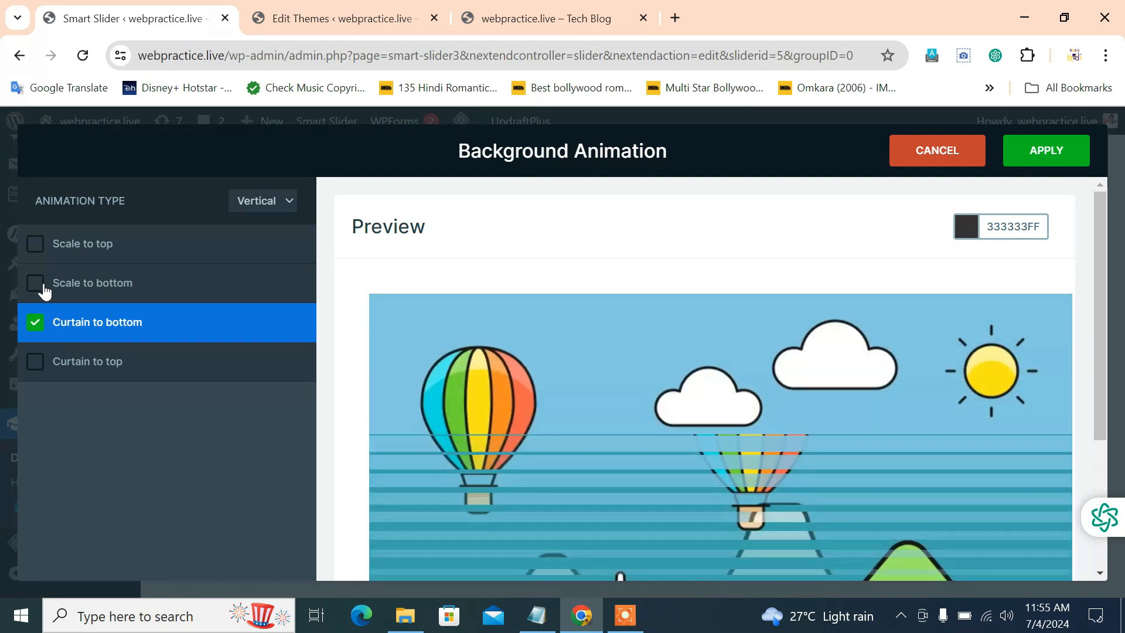
click(47, 284)
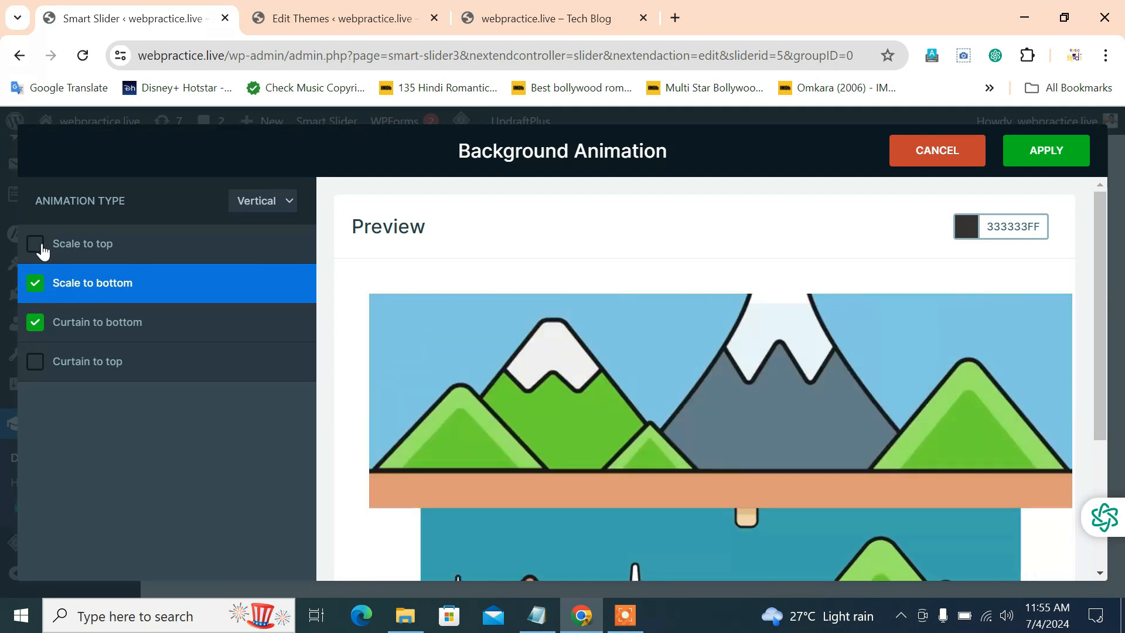
click(39, 246)
click(39, 364)
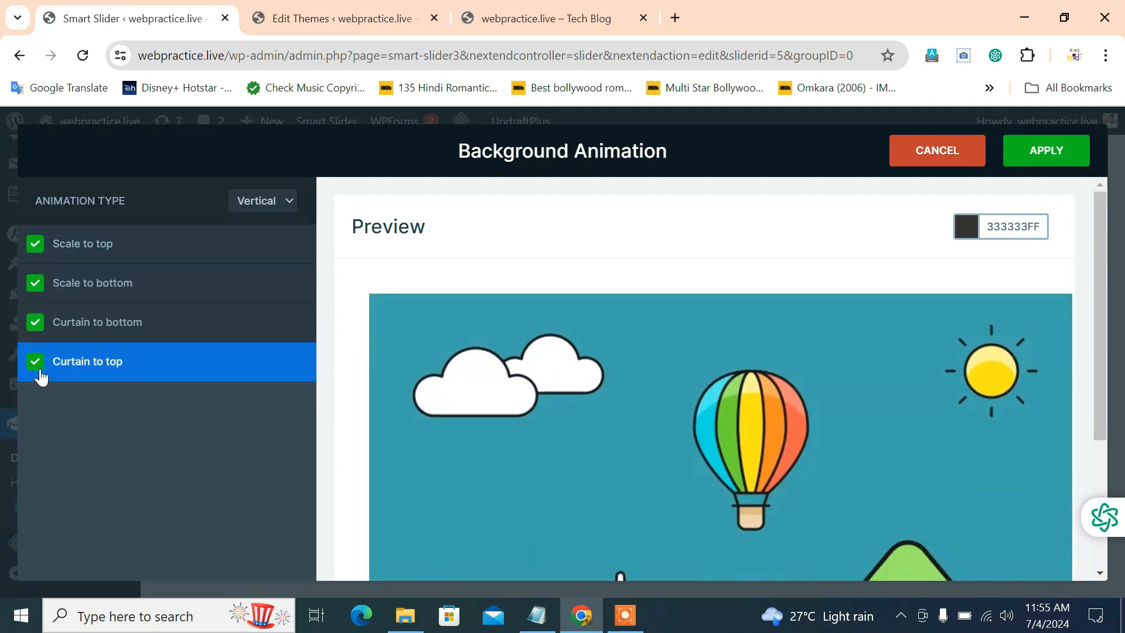
- Deselect the Scale to top, Scale to bottom and Curtain to bottom background animations, keep Curtain to top, apply the selection and save the slider
click(253, 205)
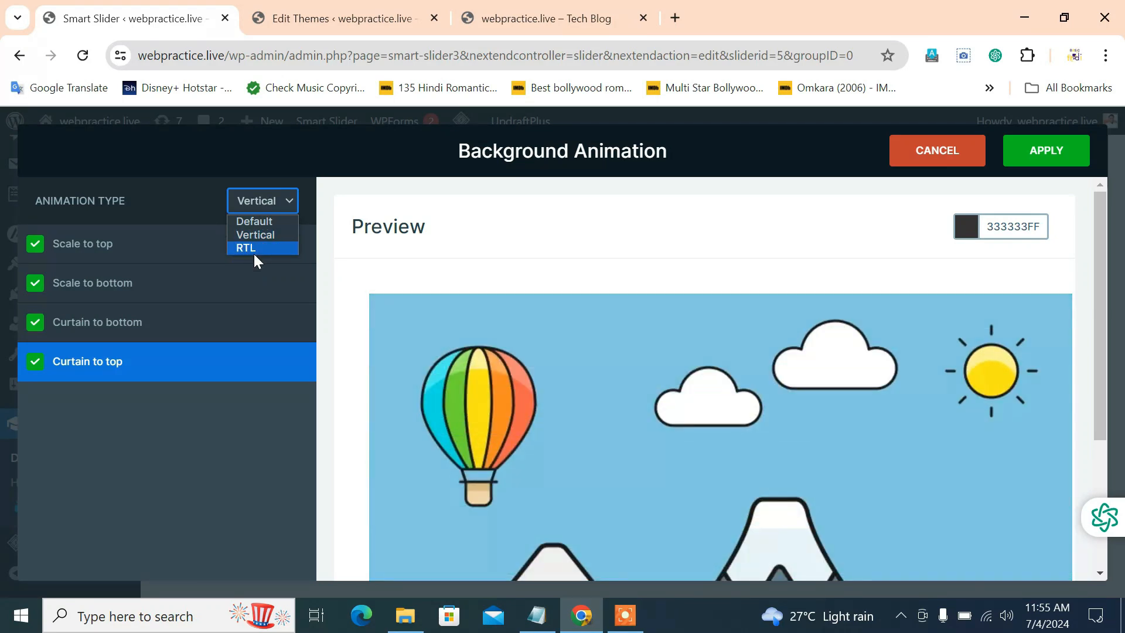
click(93, 251)
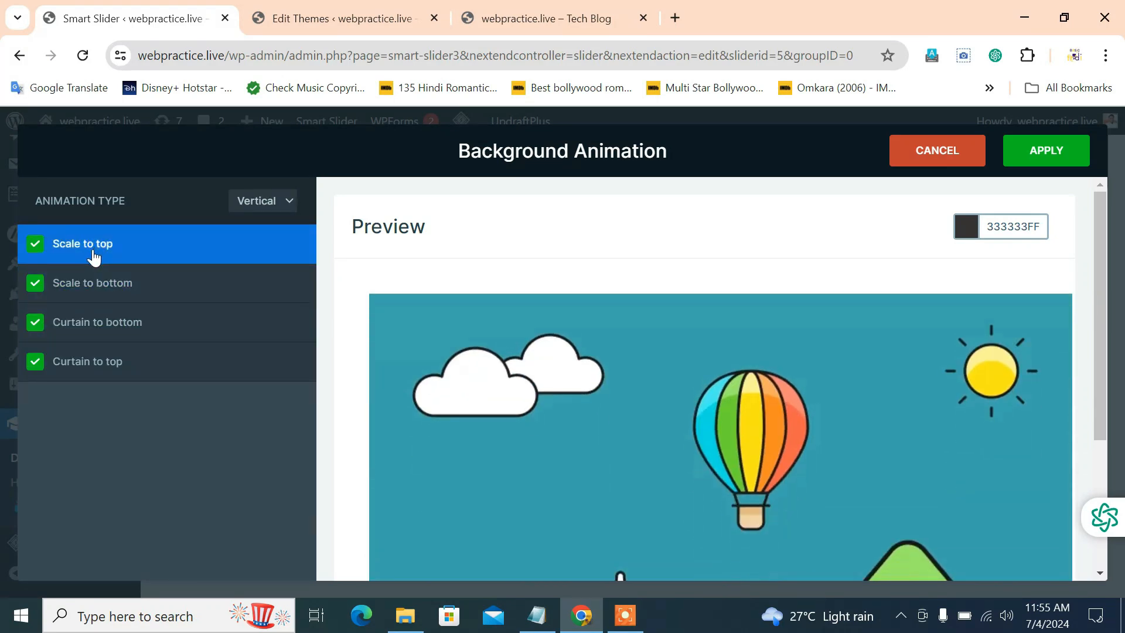
click(36, 283)
click(35, 323)
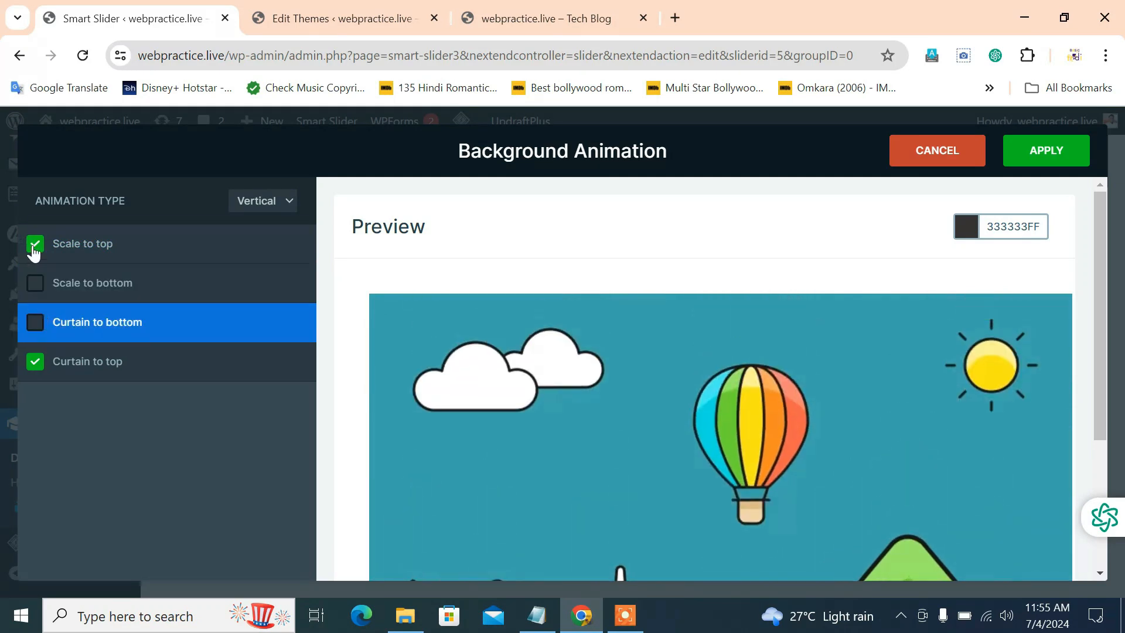
click(32, 245)
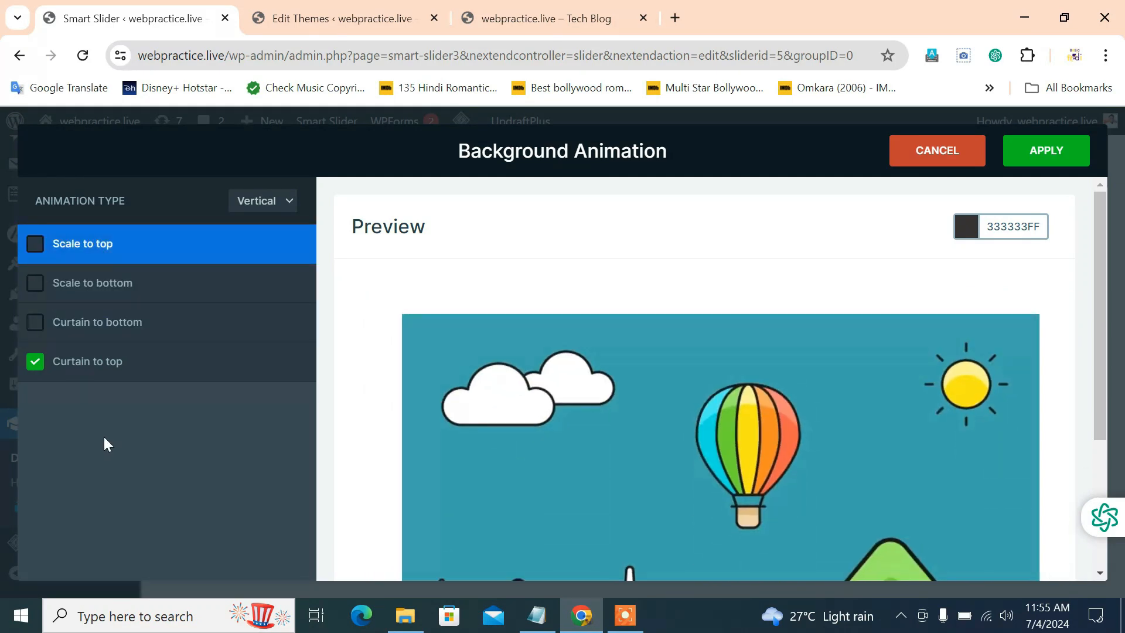
click(1048, 154)
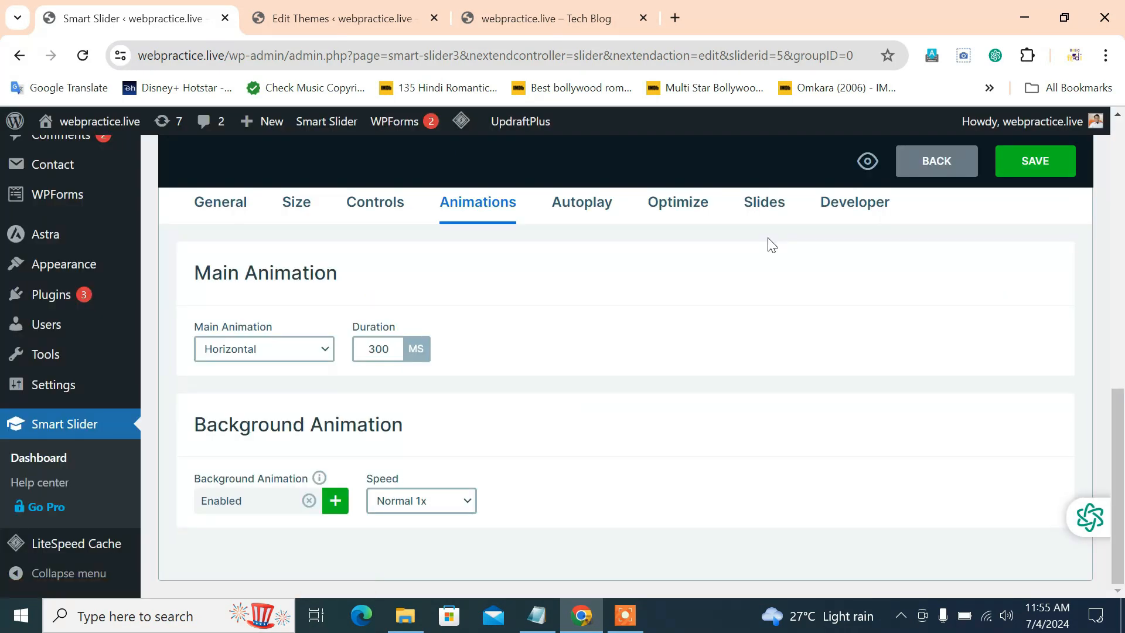
click(303, 360)
click(303, 360)
click(1064, 171)
- Reload the homepage, purge all LiteSpeed caches and look over the slider with the Curtain to top animation
click(515, 24)
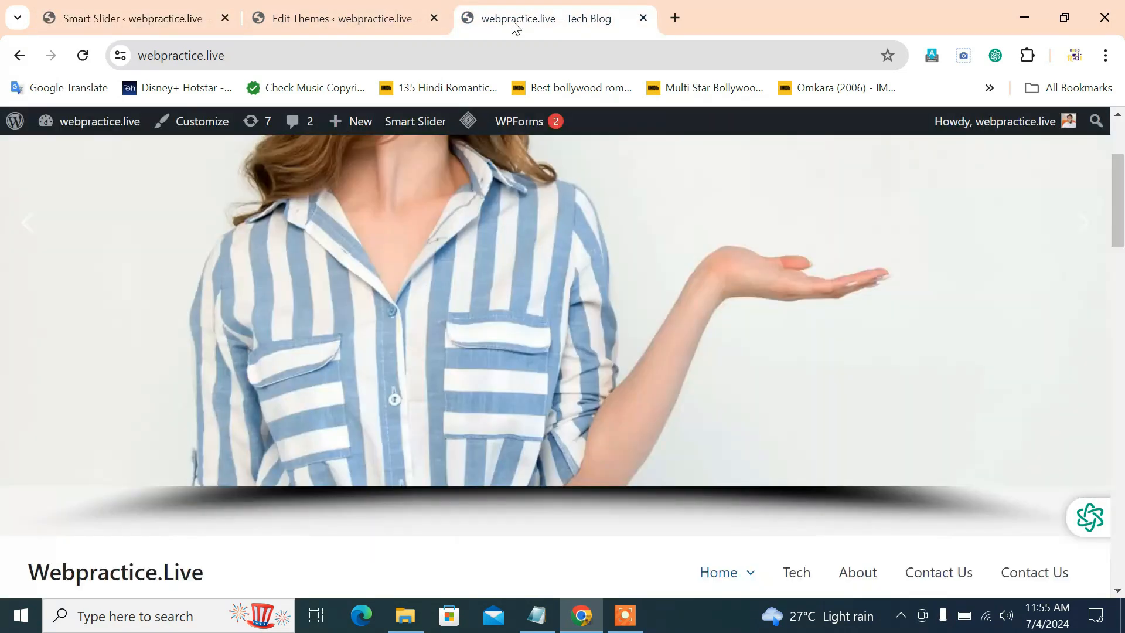
click(83, 55)
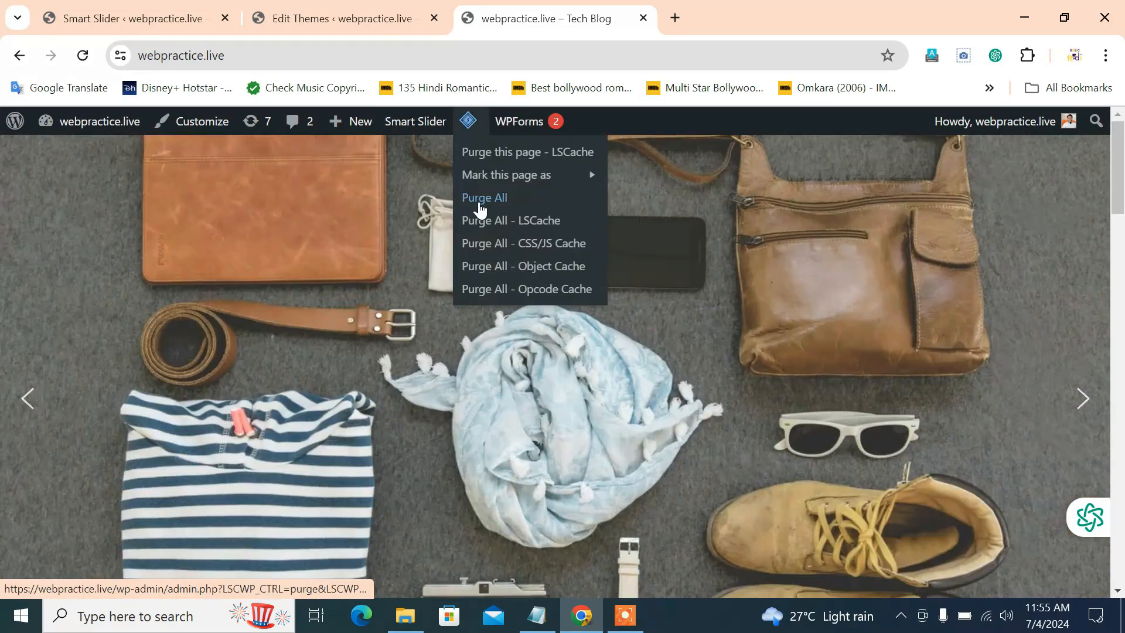
click(476, 199)
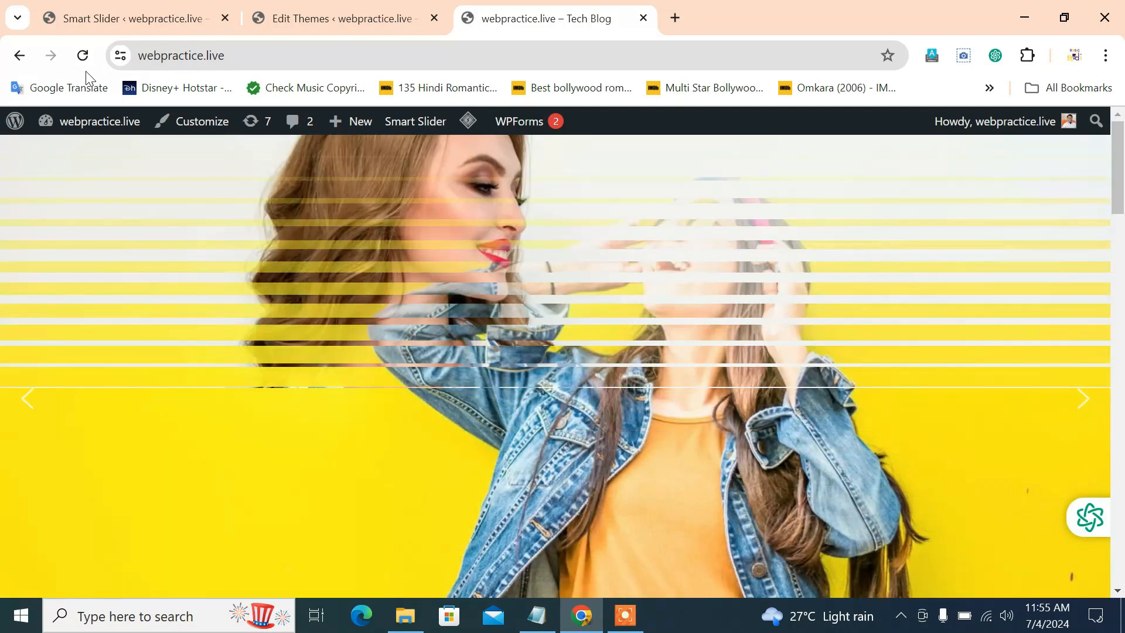
scroll(305, 445, down, 3)
scroll(346, 539, up, 3)
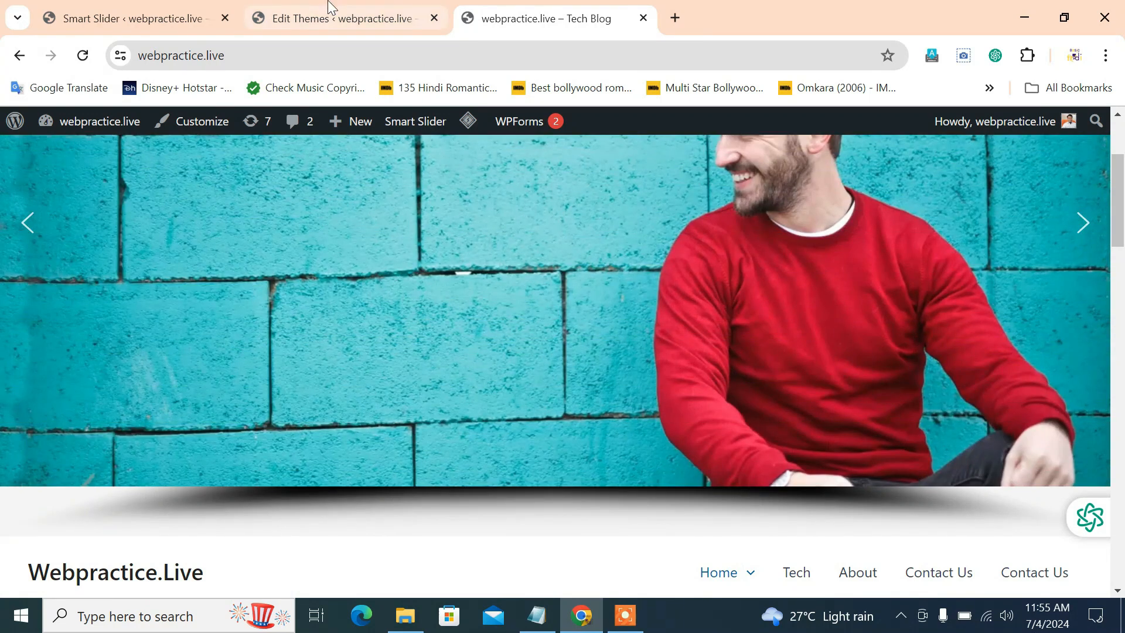
- Close the theme editor tab and set the slider's main animation to Vertical
click(331, 8)
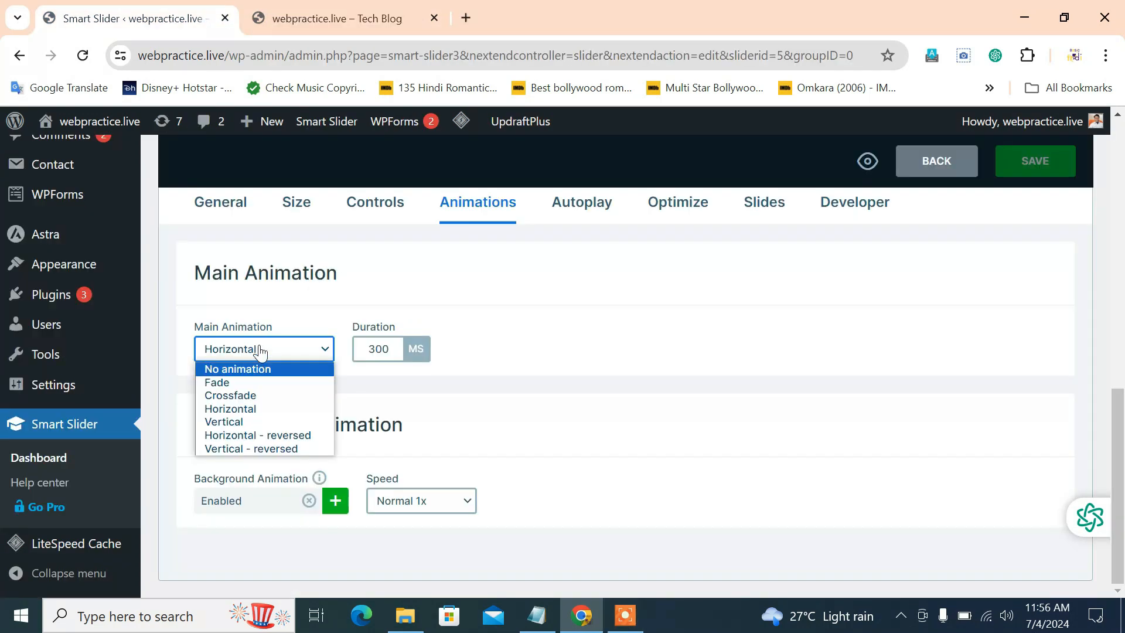
click(257, 353)
click(257, 355)
click(255, 421)
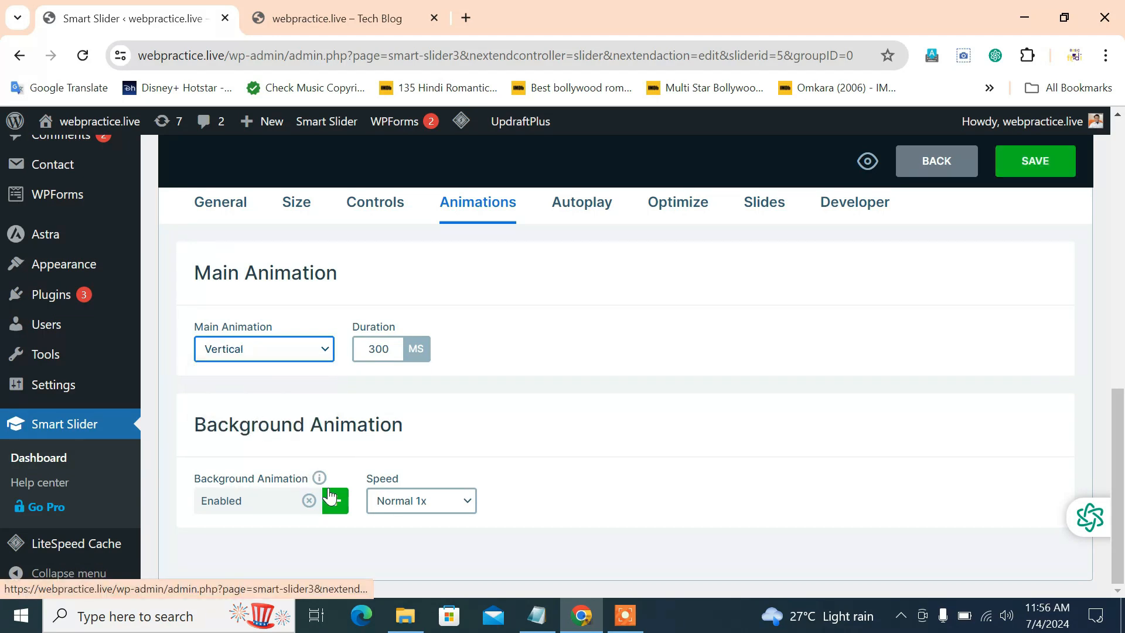
click(336, 502)
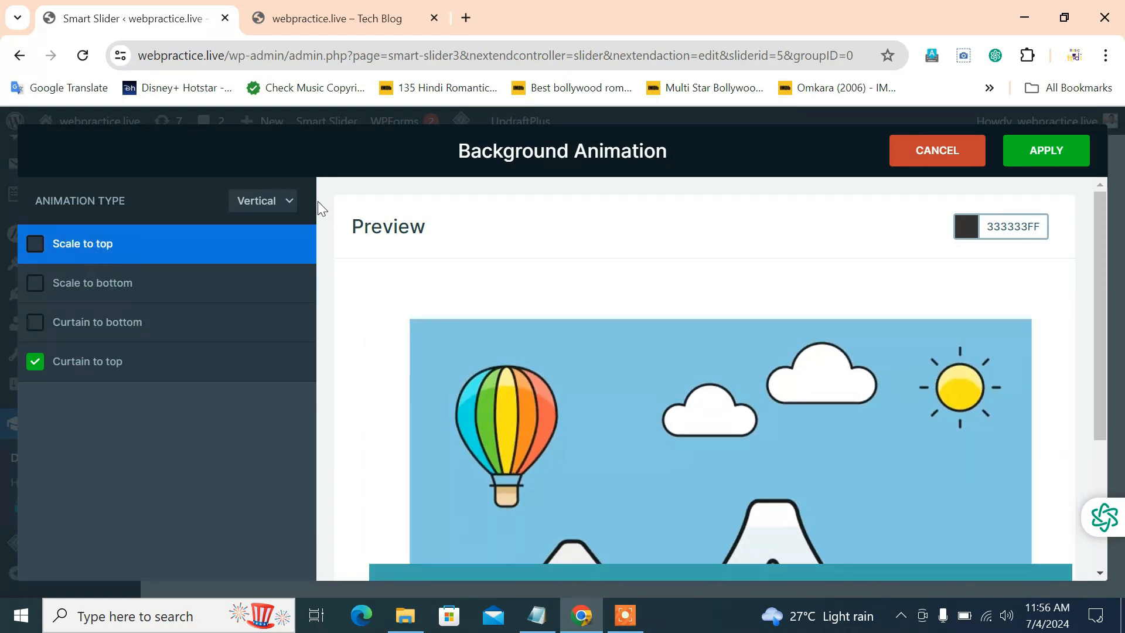
click(293, 204)
click(294, 208)
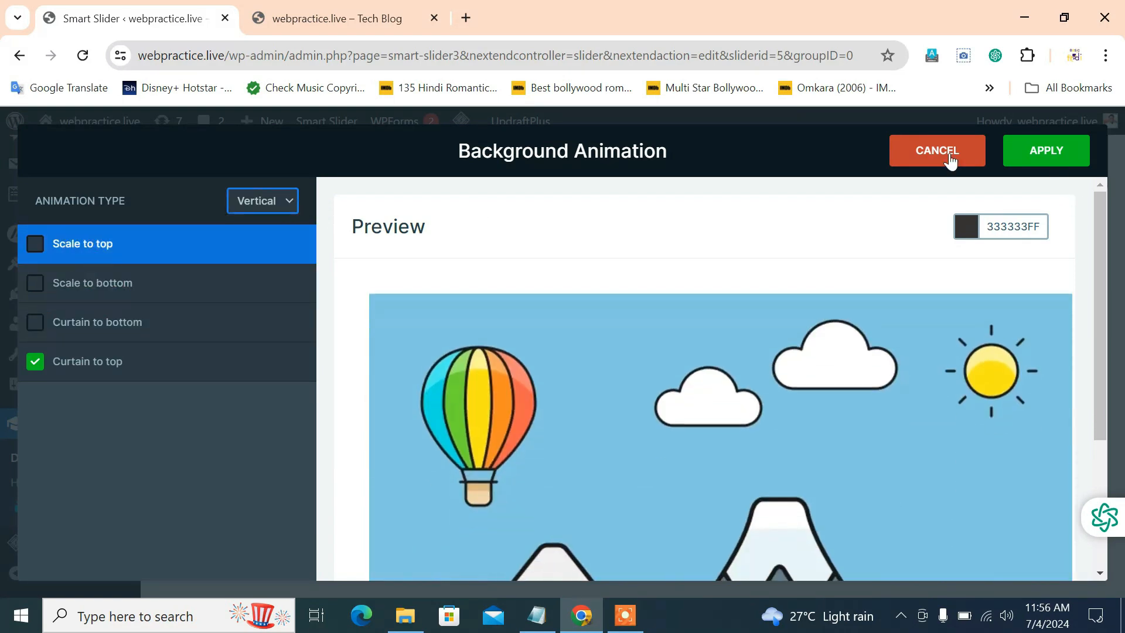
click(947, 154)
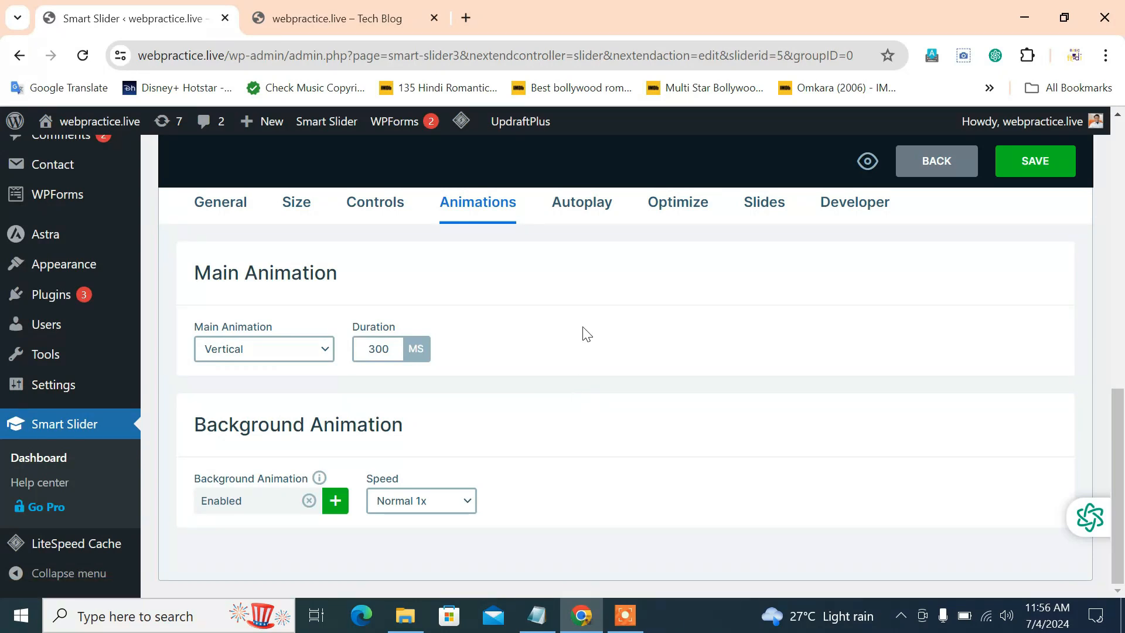
- Set the slider's autoplay slide duration to 100 ms and save the slider
click(601, 219)
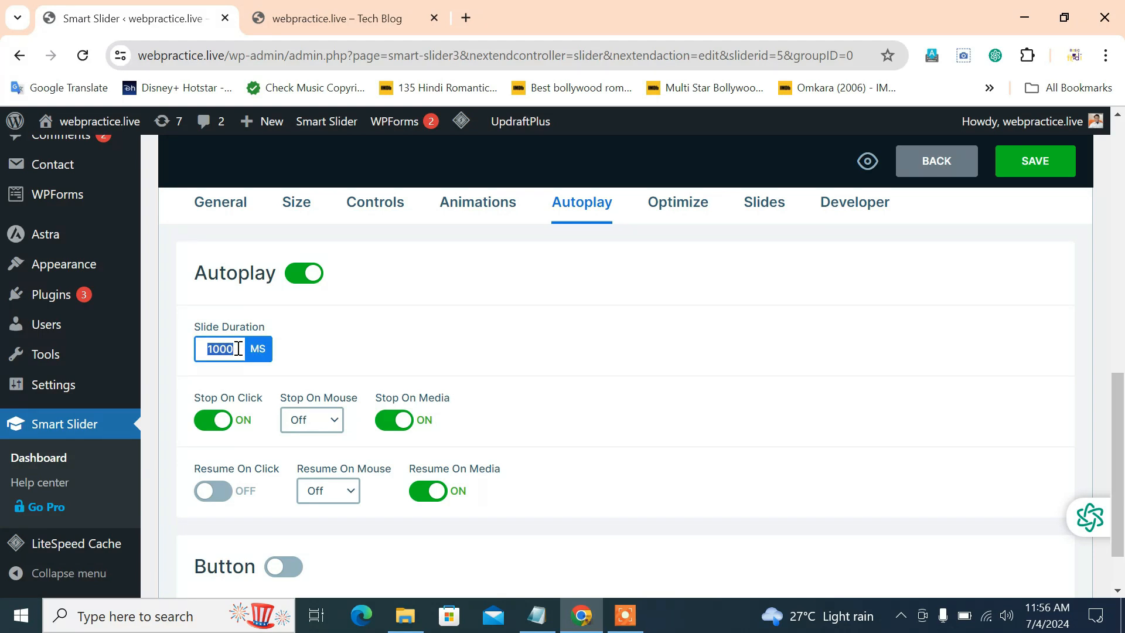
click(367, 3)
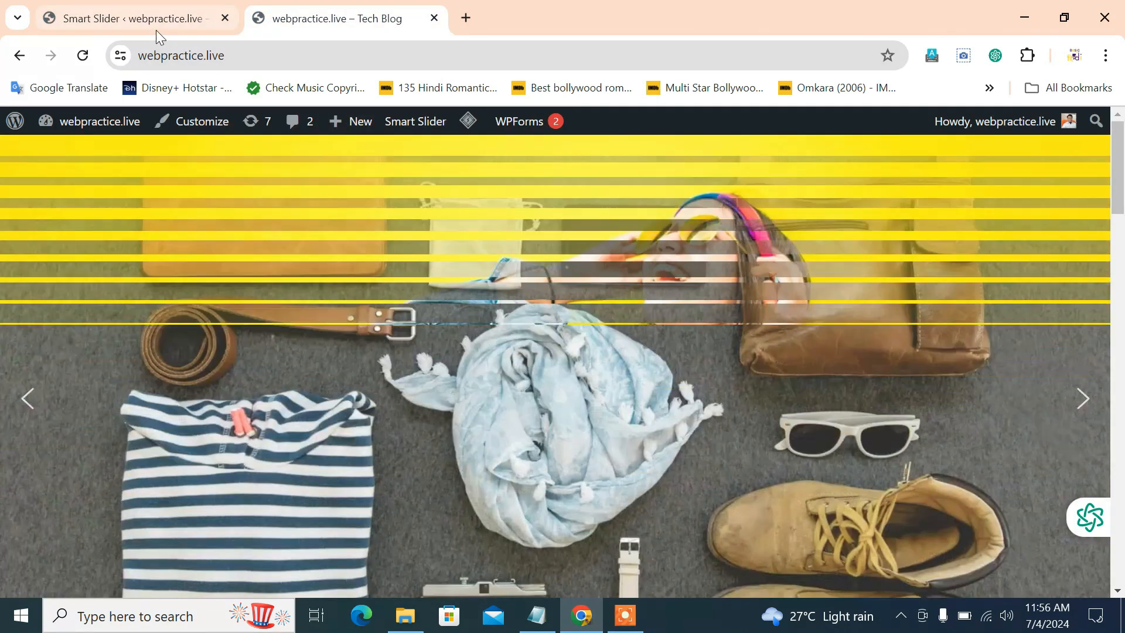
click(151, 31)
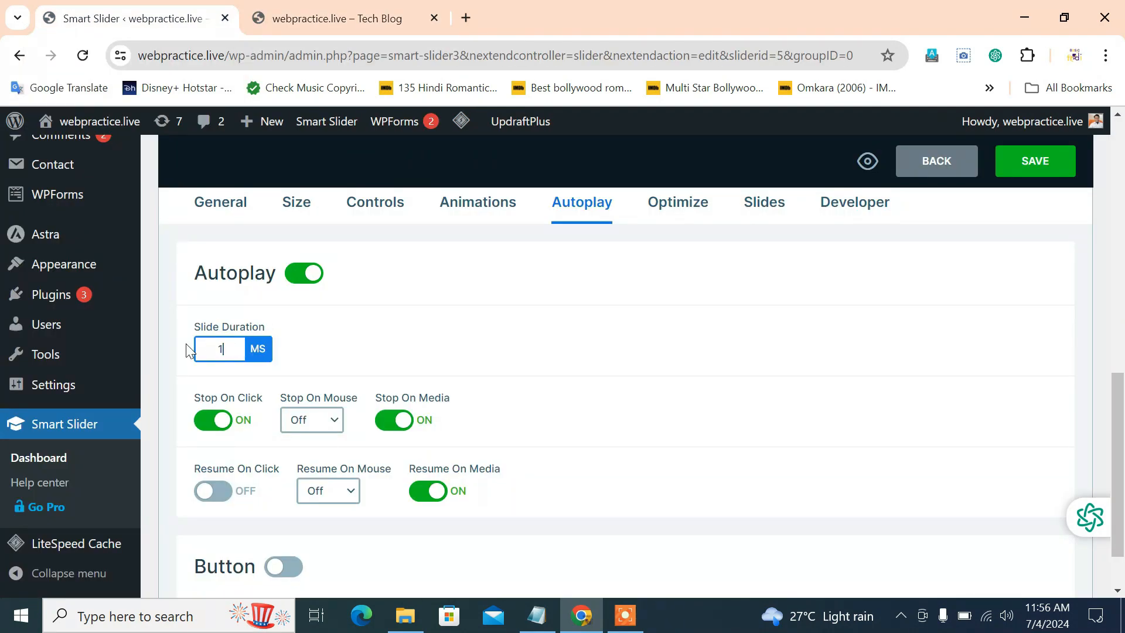
click(1006, 177)
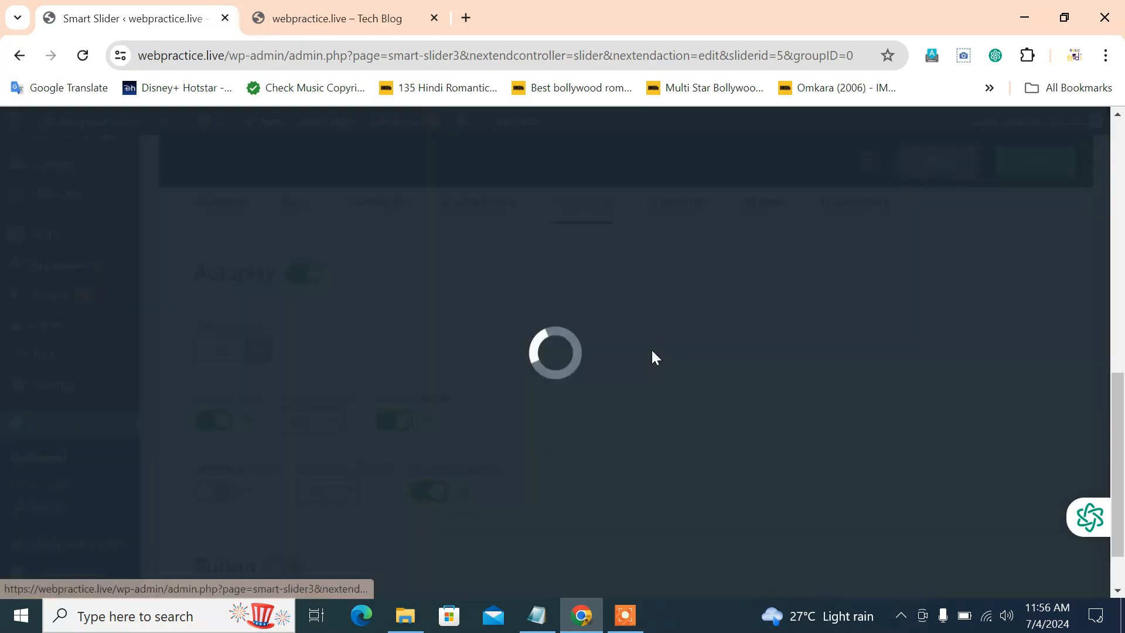
- Purge all LiteSpeed caches from the homepage and watch the slider with the shorter slide duration
click(317, 19)
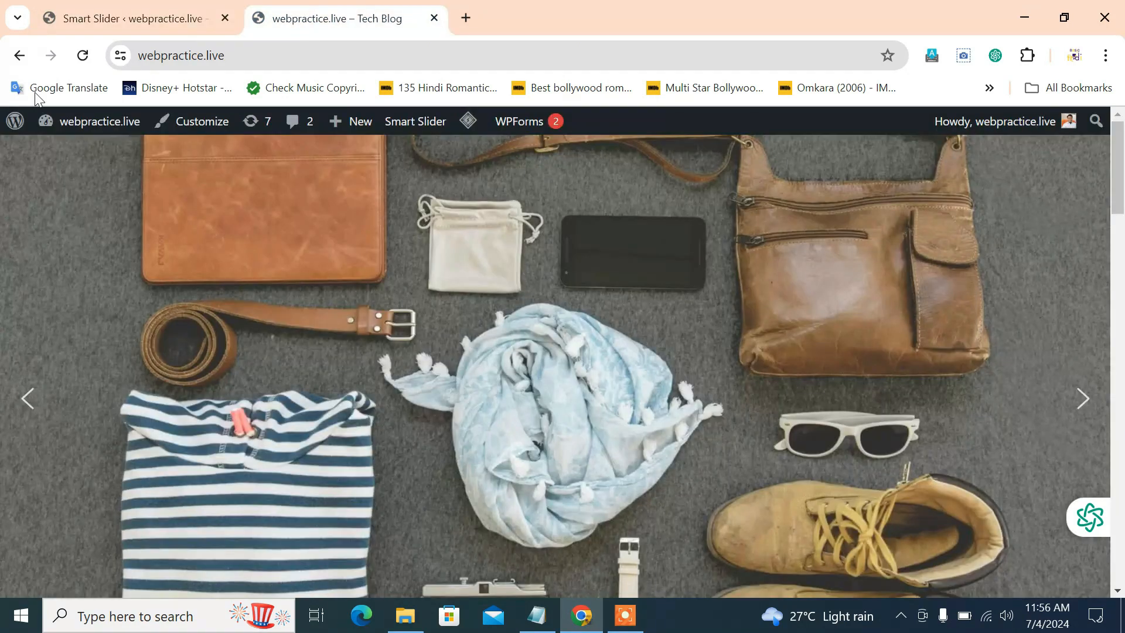
mouse_move(466, 130)
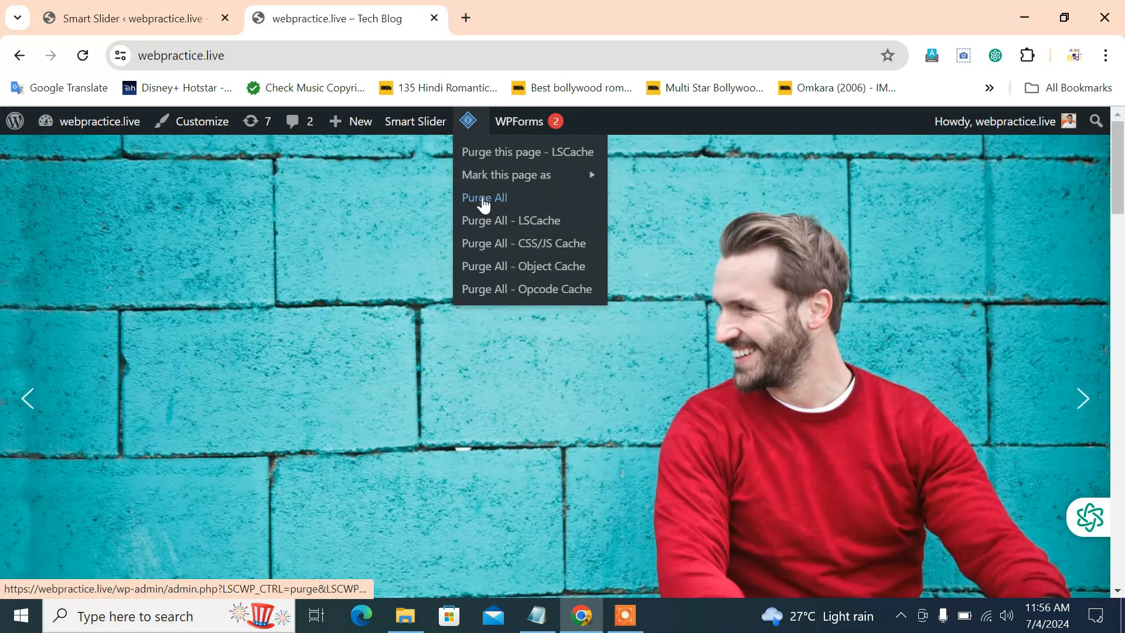
click(484, 199)
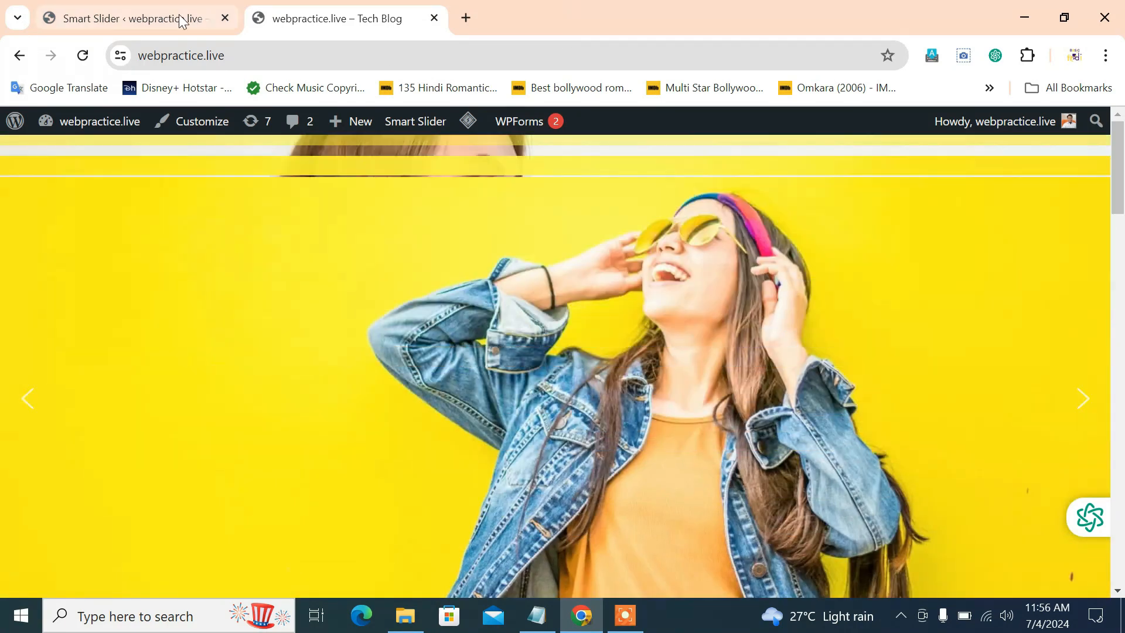
- Return to the slider's general settings and copy its shortcode [smartslider3 slider="5"] from the Publish section
click(181, 18)
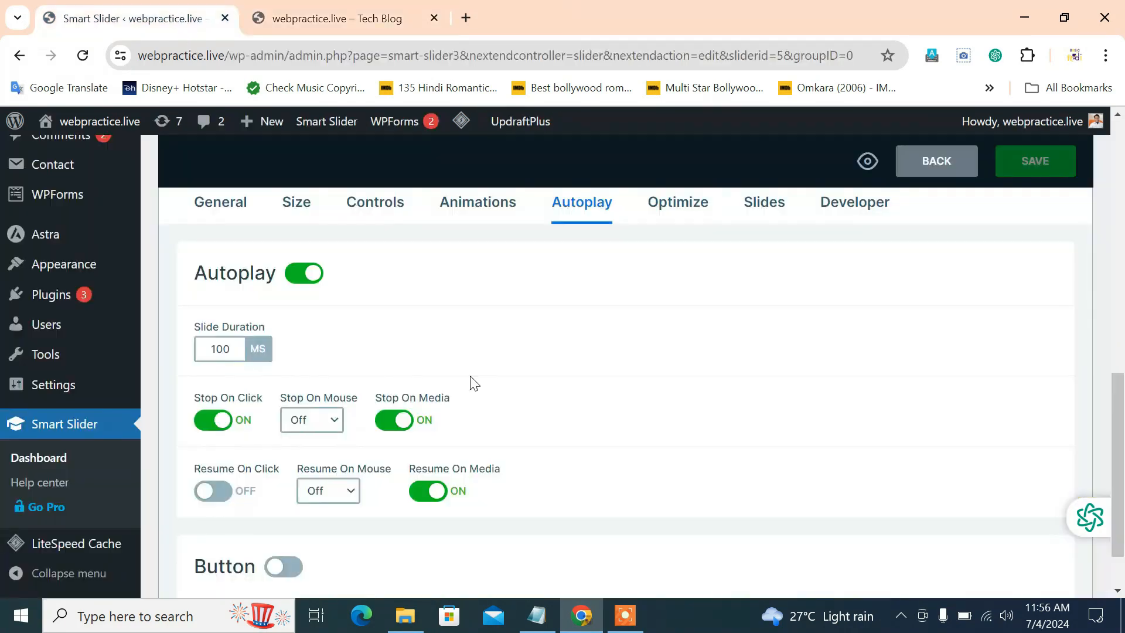
scroll(714, 455, up, 1)
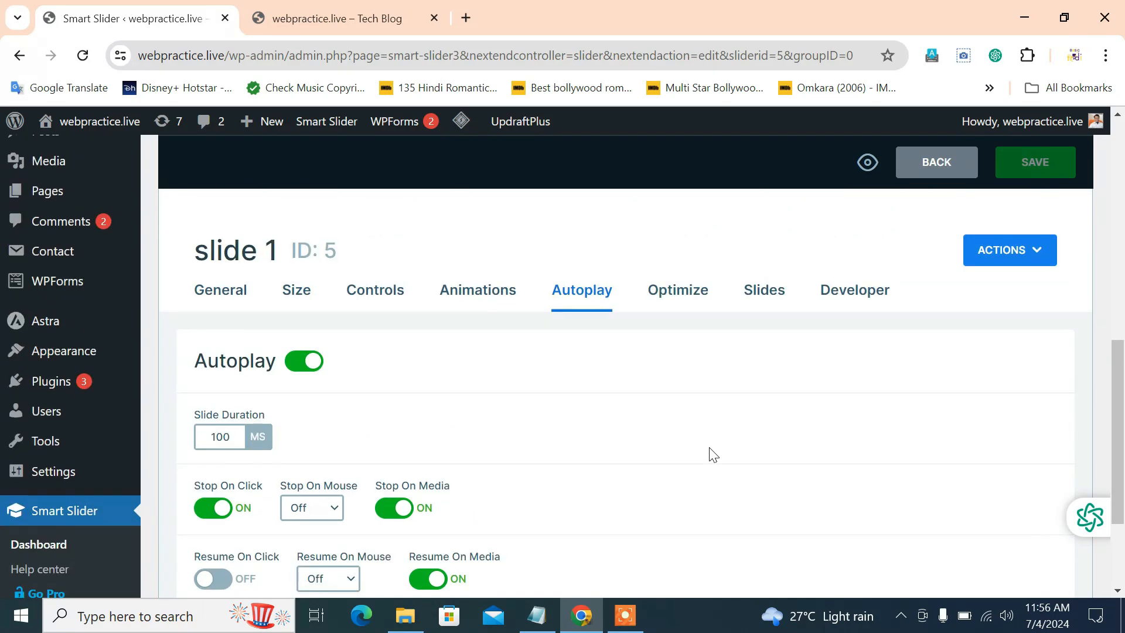
scroll(713, 455, down, 1)
scroll(712, 455, up, 1)
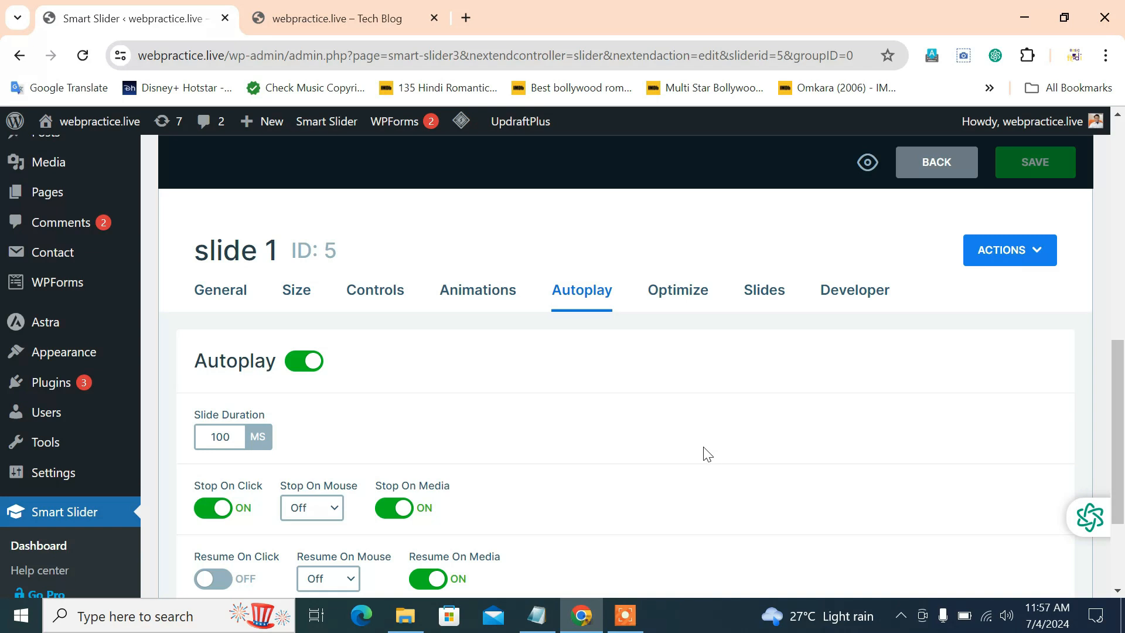
click(202, 294)
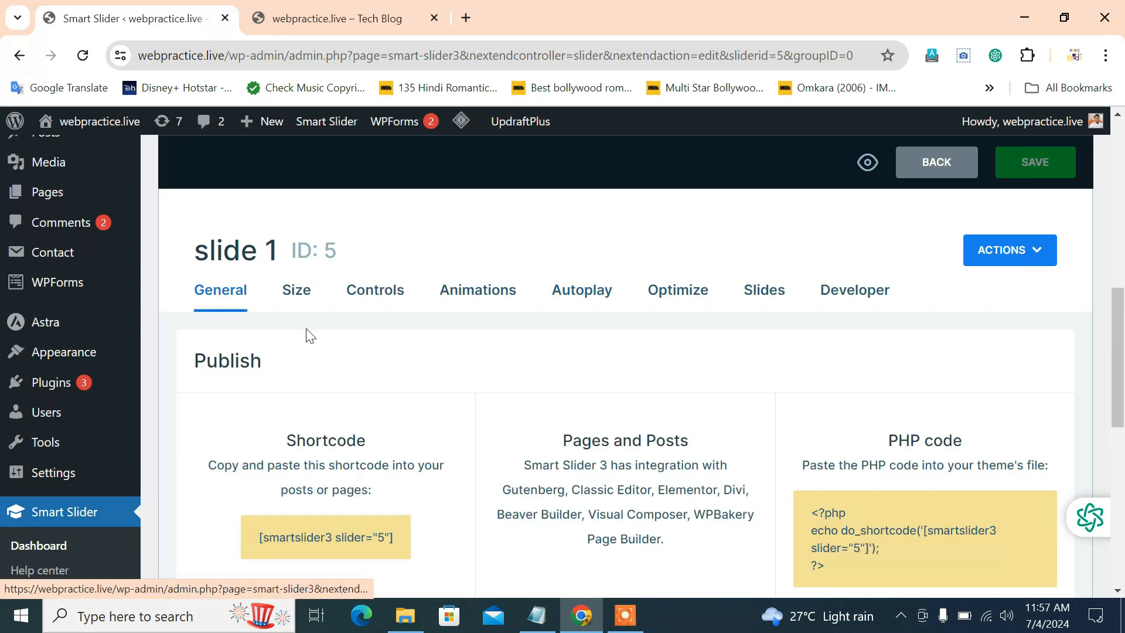
scroll(480, 385, down, 2)
right_click(319, 358)
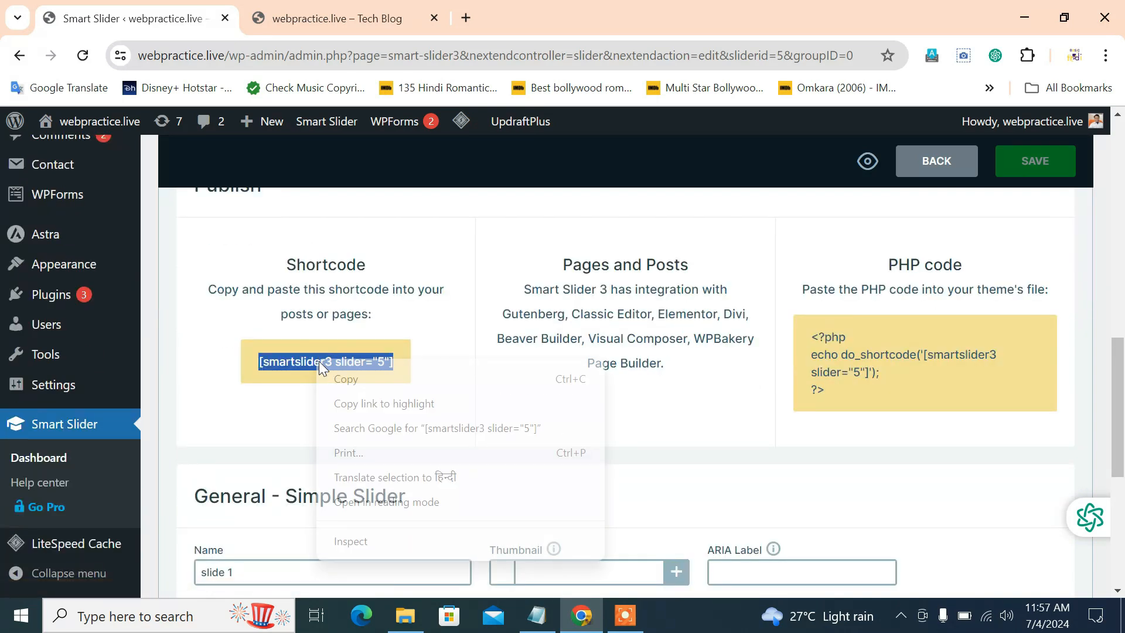
click(346, 380)
- Open the About page for editing in a new tab, paste the slider shortcode into its empty paragraph block and update the page
scroll(57, 331, up, 5)
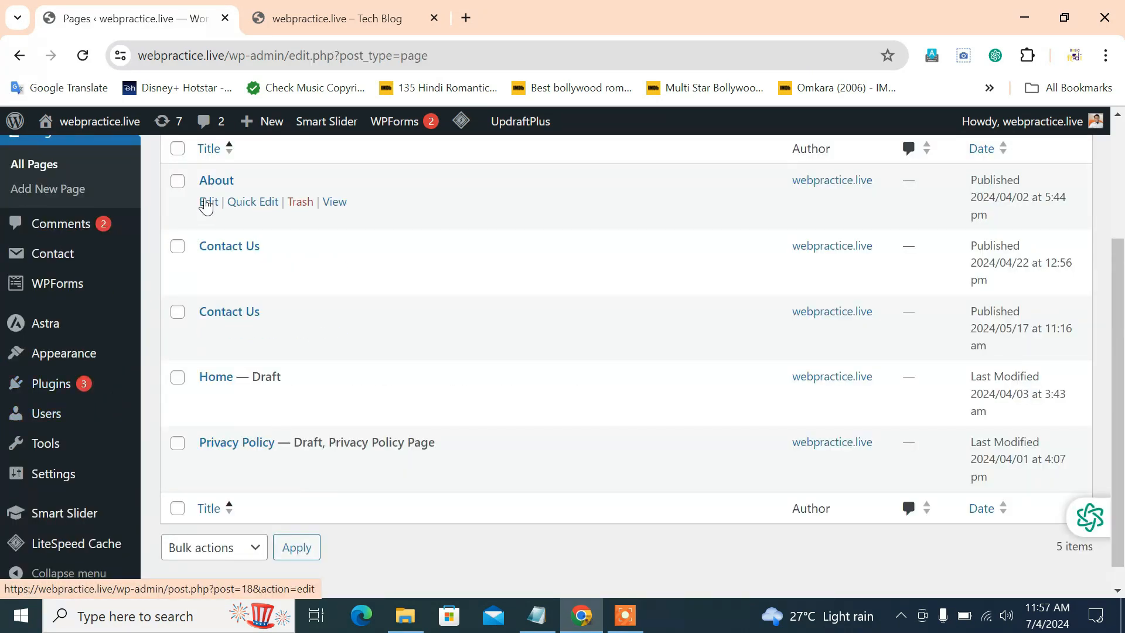
click(296, 225)
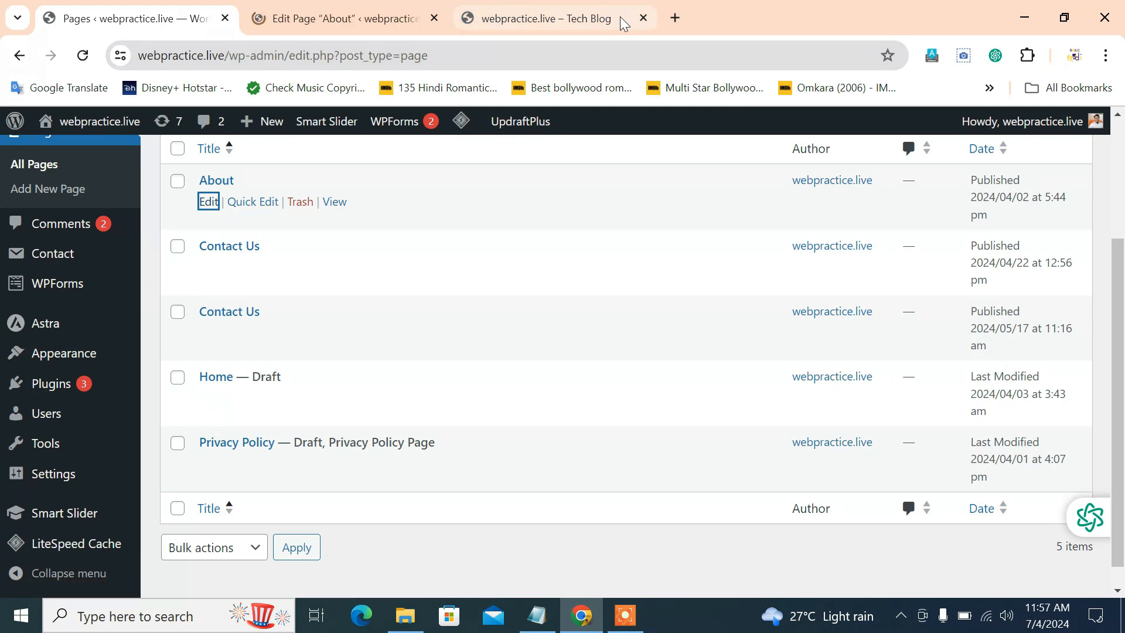
click(346, 19)
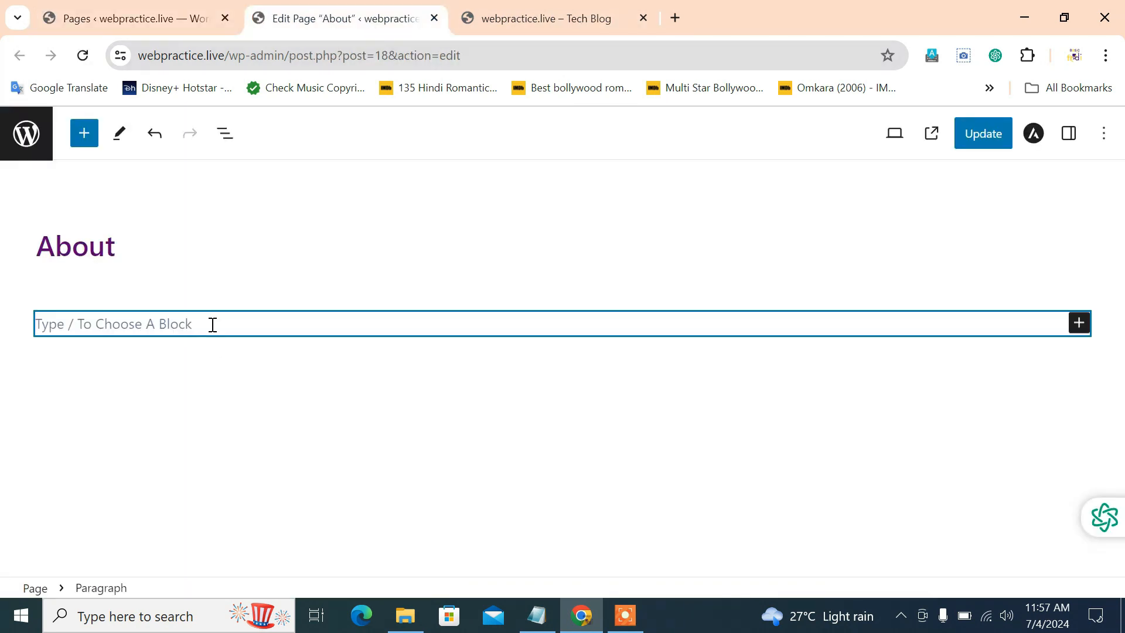
right_click(211, 324)
click(264, 253)
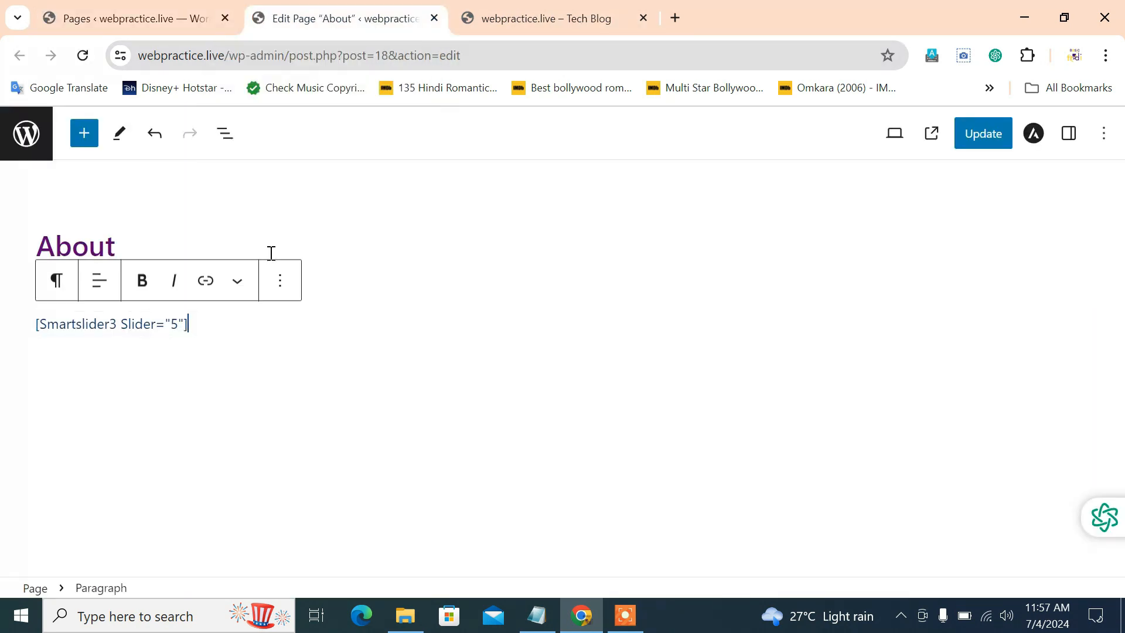
click(986, 142)
- View the live About page and examine the slider, the site header and the page content below
click(932, 132)
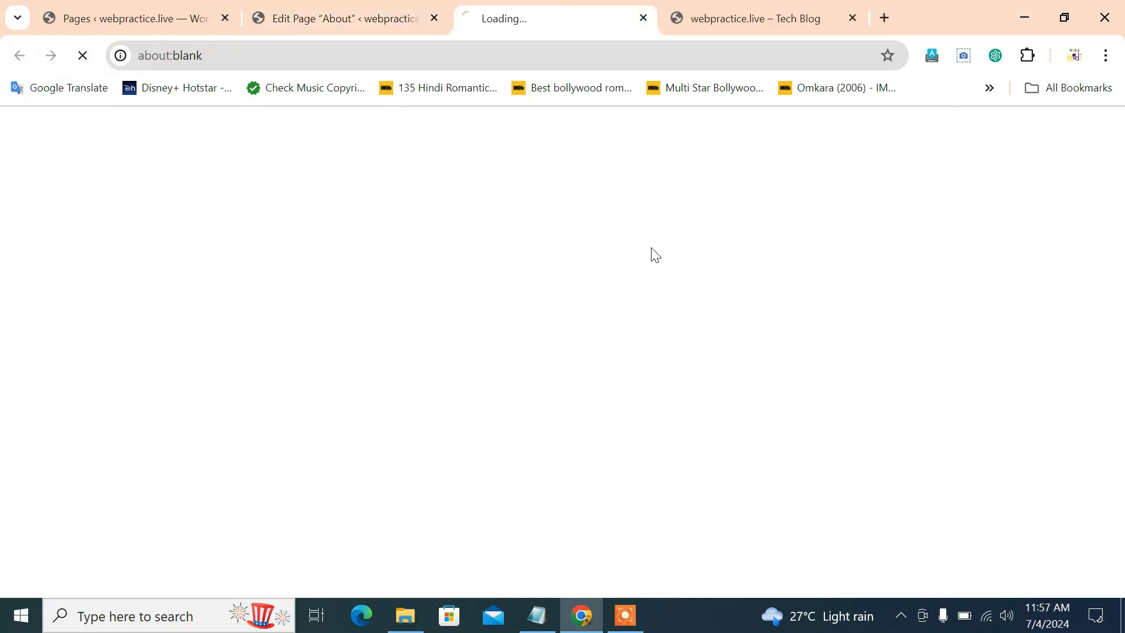
scroll(650, 249, down, 3)
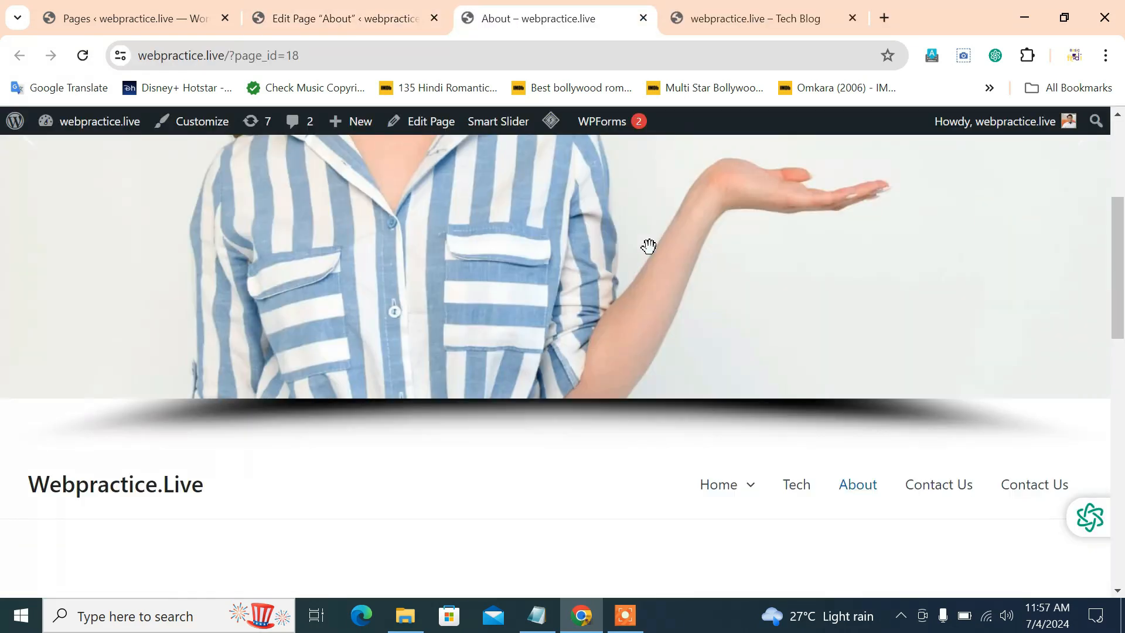
scroll(578, 401, down, 2)
scroll(537, 436, up, 3)
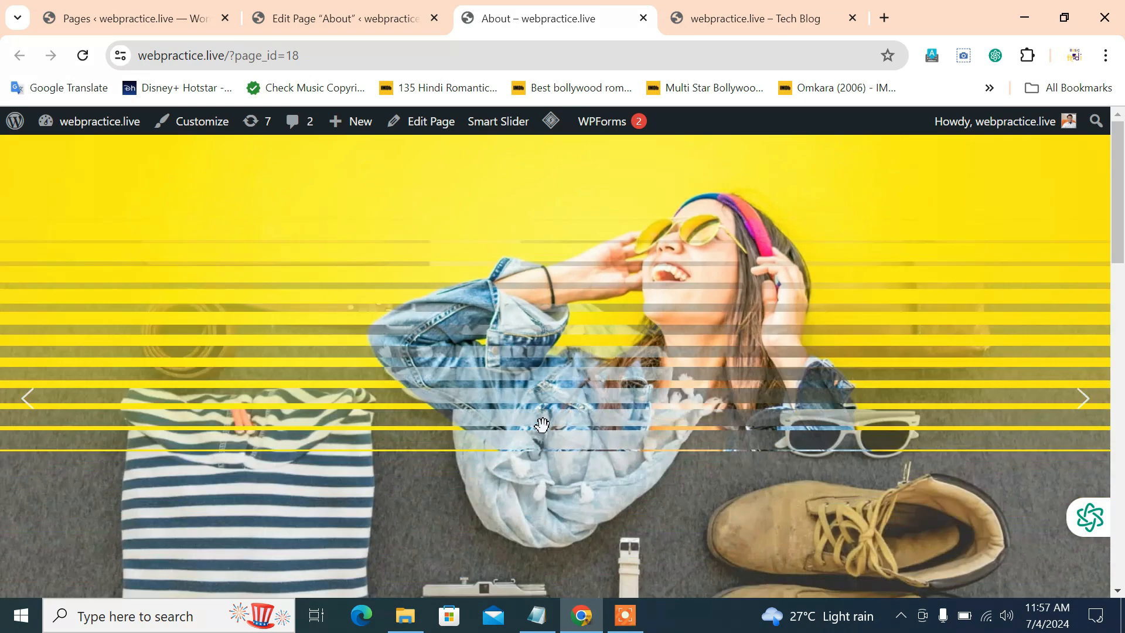
scroll(547, 419, down, 5)
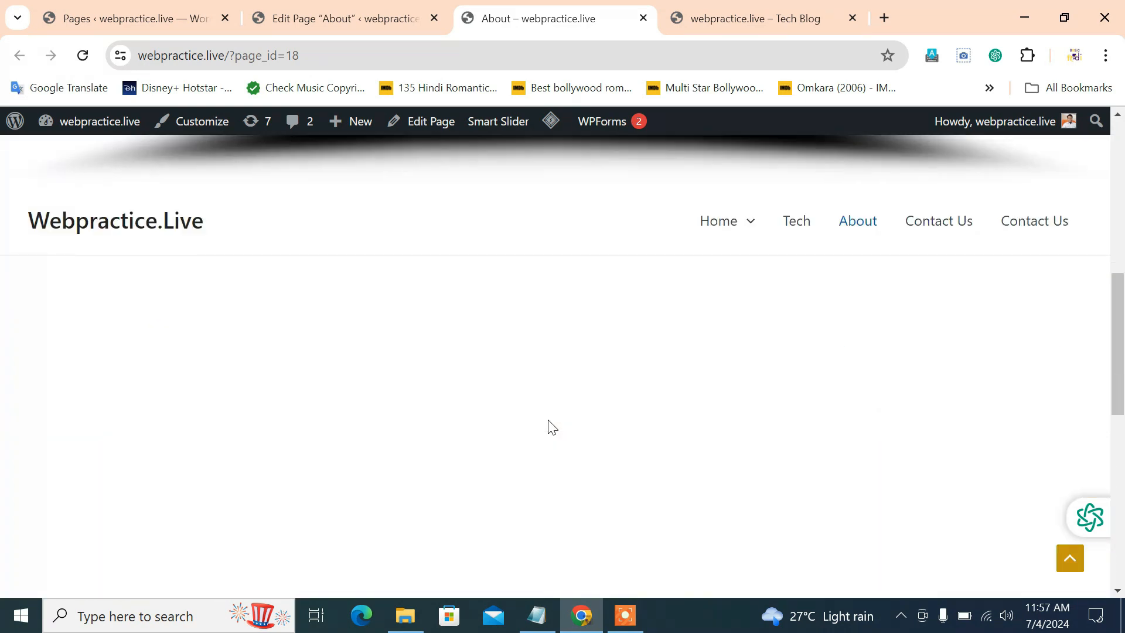
scroll(548, 419, up, 7)
scroll(549, 415, down, 5)
scroll(551, 418, up, 4)
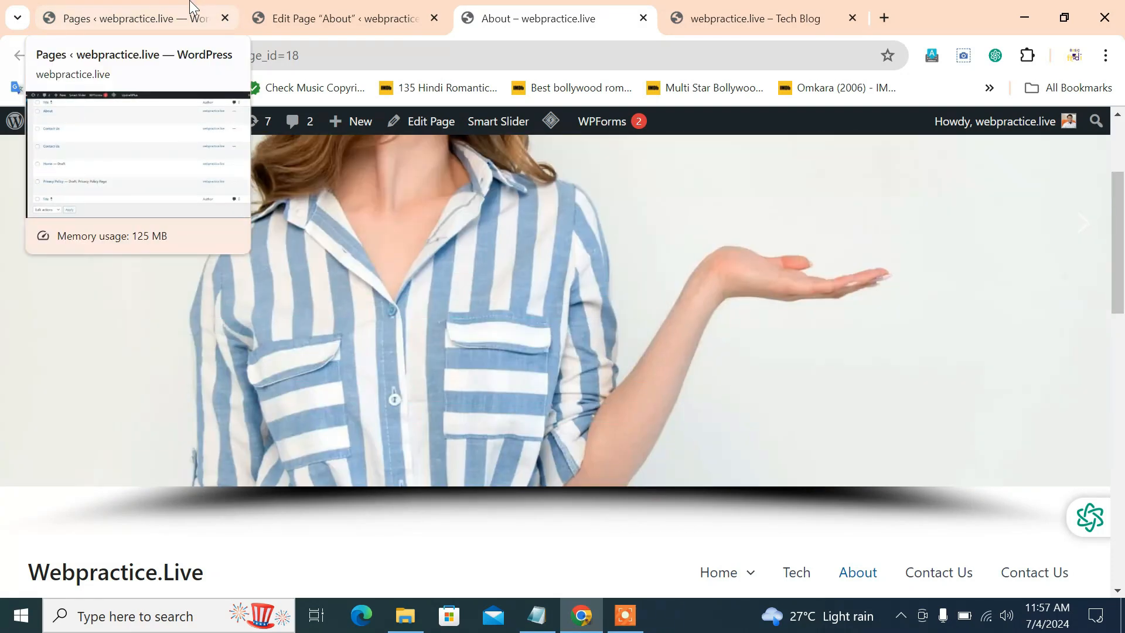
- Go back to the homepage and look over the finished slider and the content beneath it
click(189, 7)
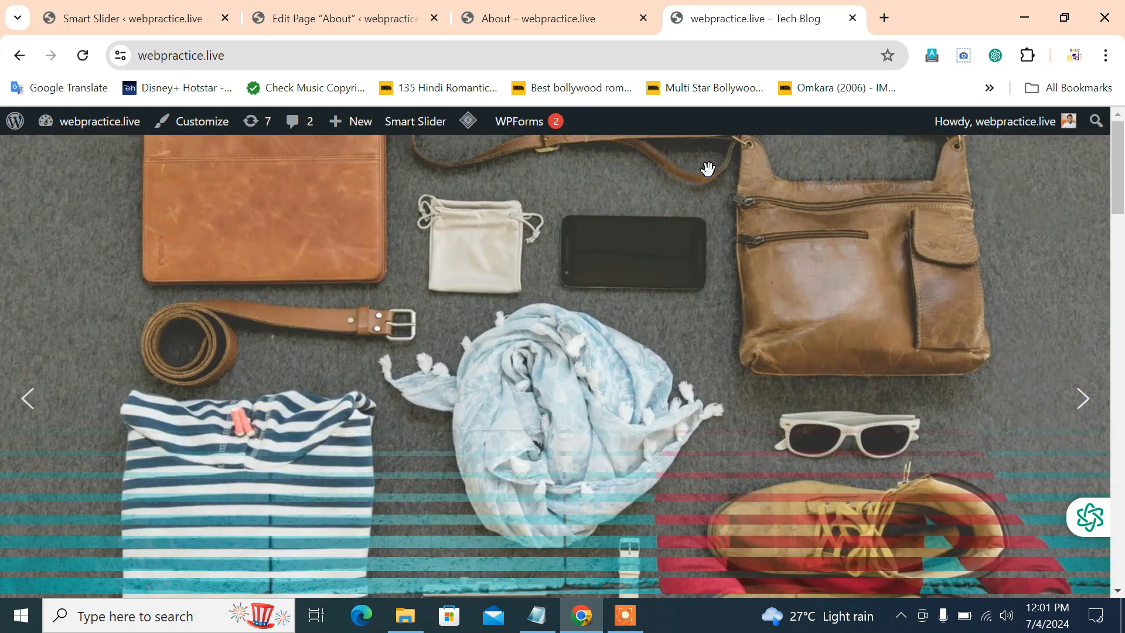
scroll(707, 169, down, 6)
scroll(706, 168, up, 6)
scroll(705, 170, down, 6)
scroll(705, 169, down, 5)
scroll(705, 169, up, 12)
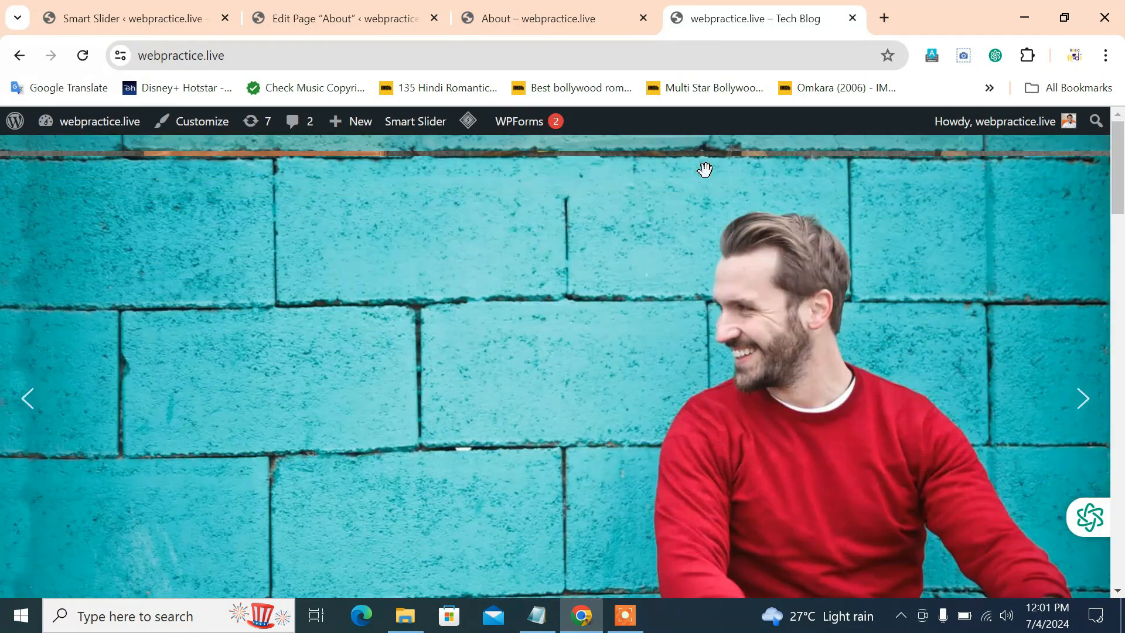